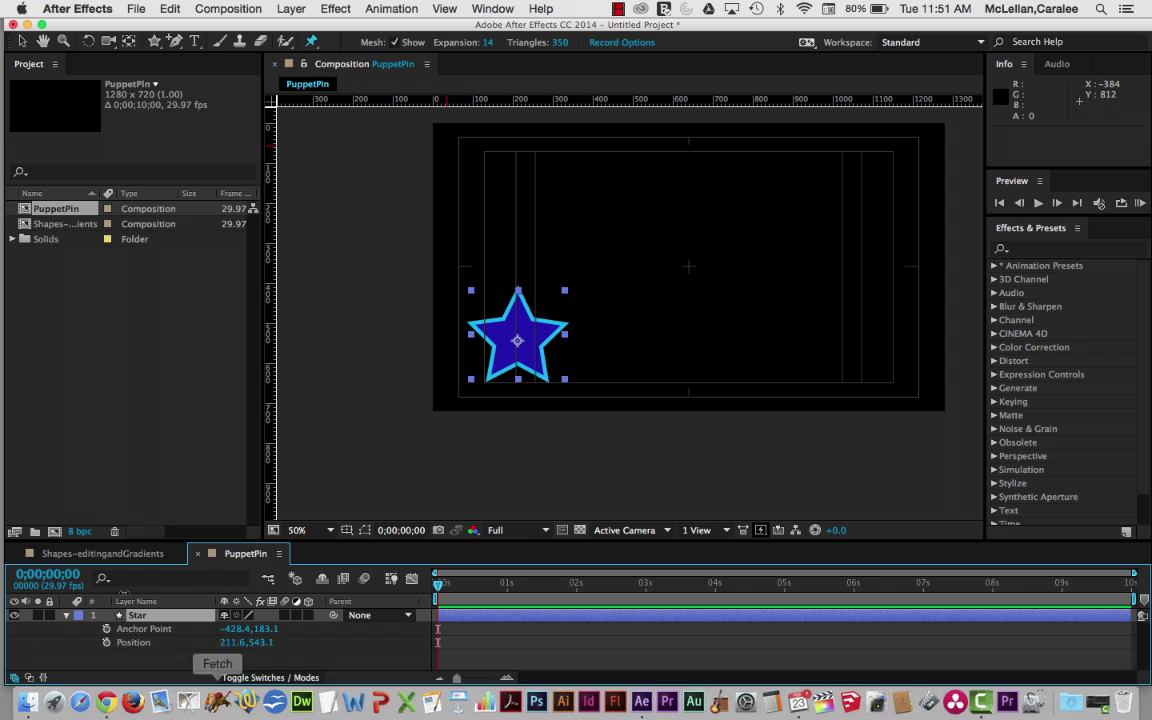
# Select the Star layer and collapse its displayed Anchor Point and Position properties.
pyautogui.click(149, 617)
pyautogui.press('u')
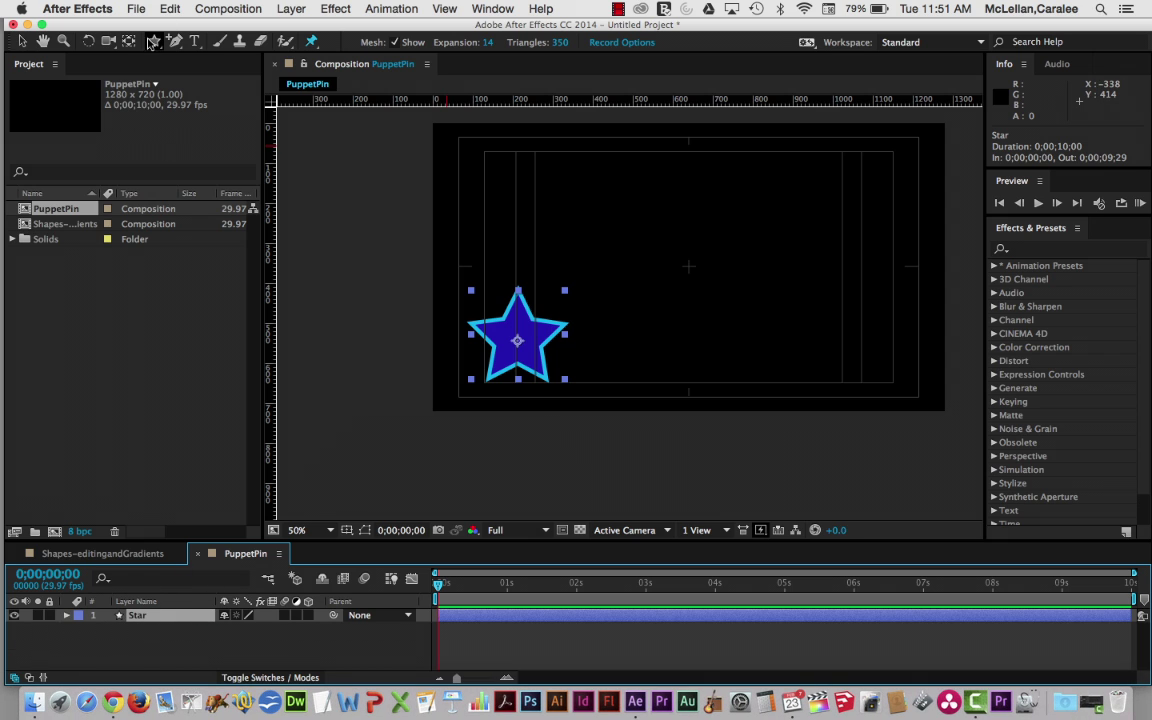
pyautogui.moveTo(150, 43)
pyautogui.mouseDown()
pyautogui.moveTo(200, 58)
pyautogui.moveTo(210, 120)
pyautogui.mouseUp()
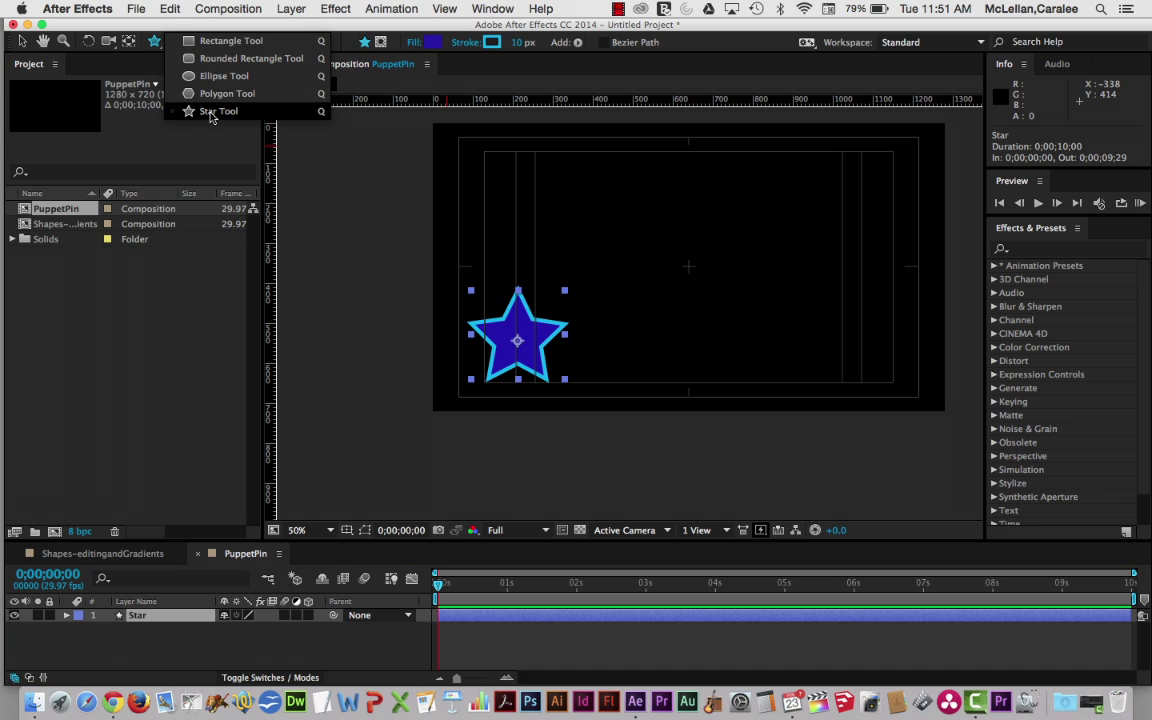
pyautogui.moveTo(210, 114)
pyautogui.mouseDown()
pyautogui.moveTo(159, 45)
pyautogui.moveTo(211, 98)
pyautogui.moveTo(185, 92)
pyautogui.moveTo(161, 48)
pyautogui.moveTo(212, 110)
pyautogui.mouseUp()
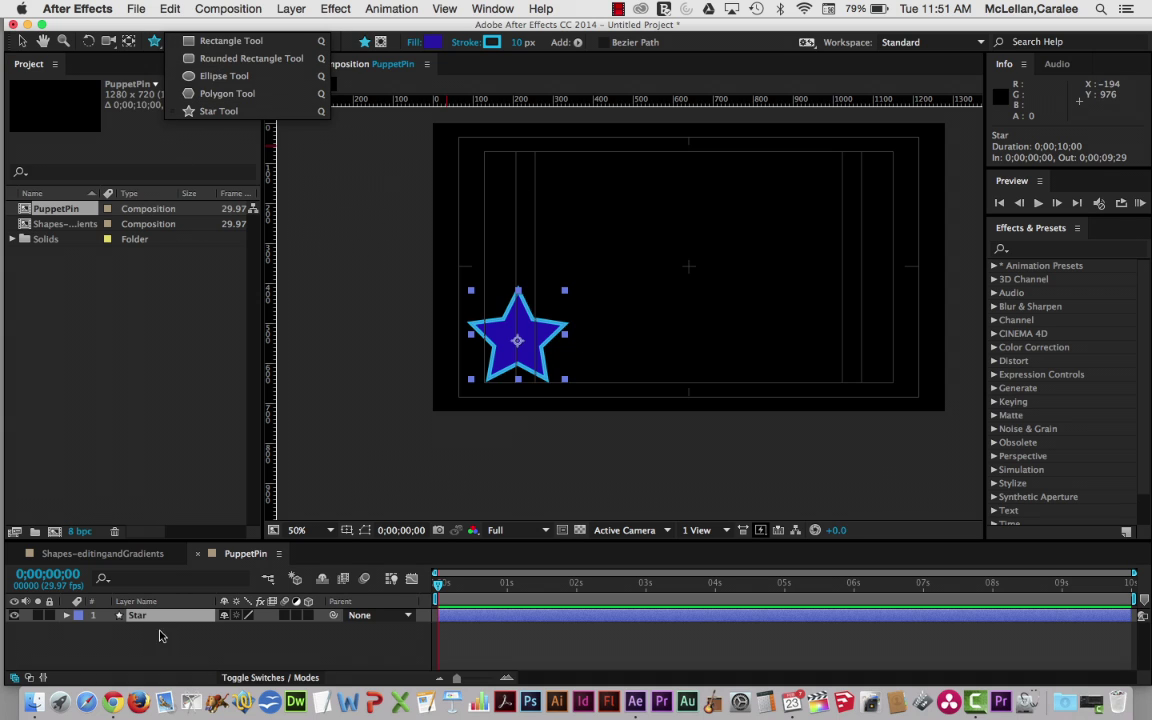
pyautogui.moveTo(146, 620); pyautogui.dragTo(267, 575)
pyautogui.moveTo(316, 571); pyautogui.dragTo(316, 580)
pyautogui.moveTo(206, 388); pyautogui.dragTo(206, 388)
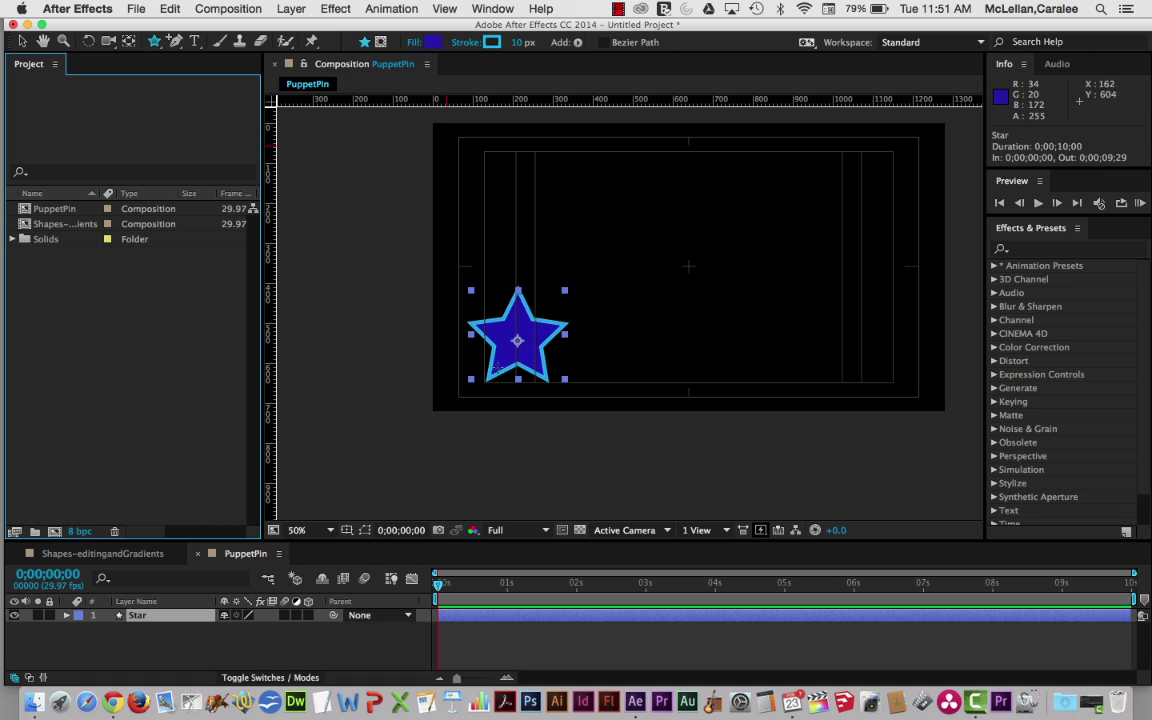
# Activate the Puppet Pin Tool, keep the mesh display enabled, and set the mesh expansion to 3.
pyautogui.click(313, 44)
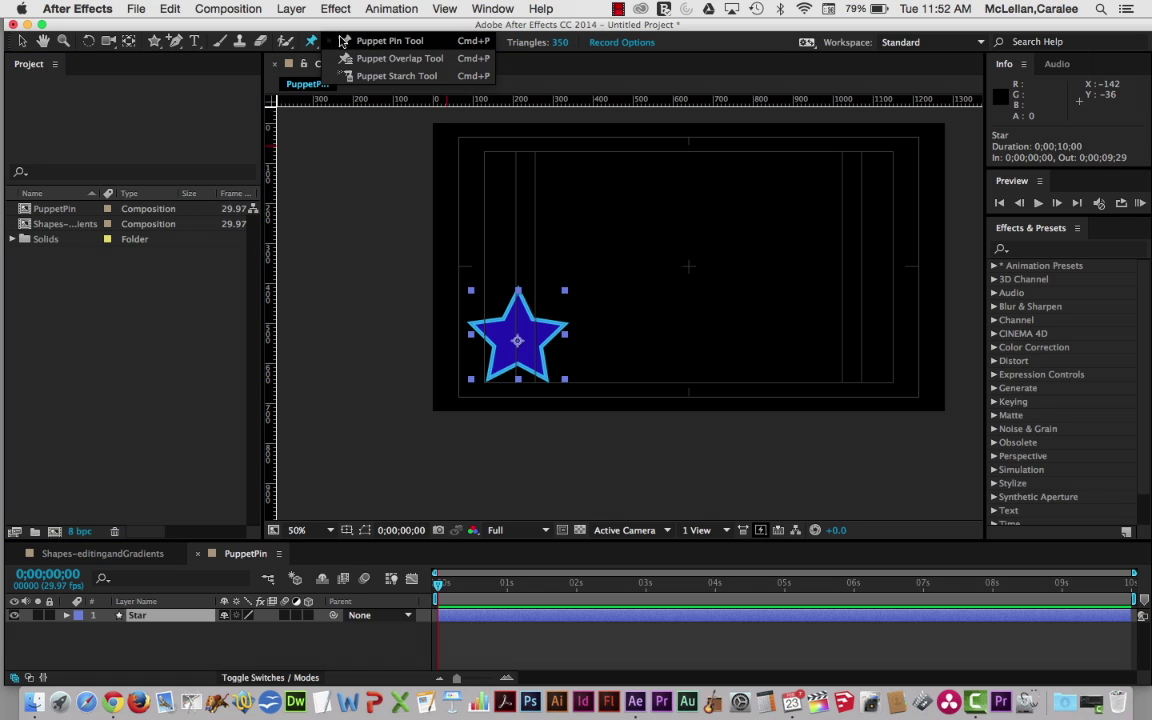
pyautogui.click(372, 43)
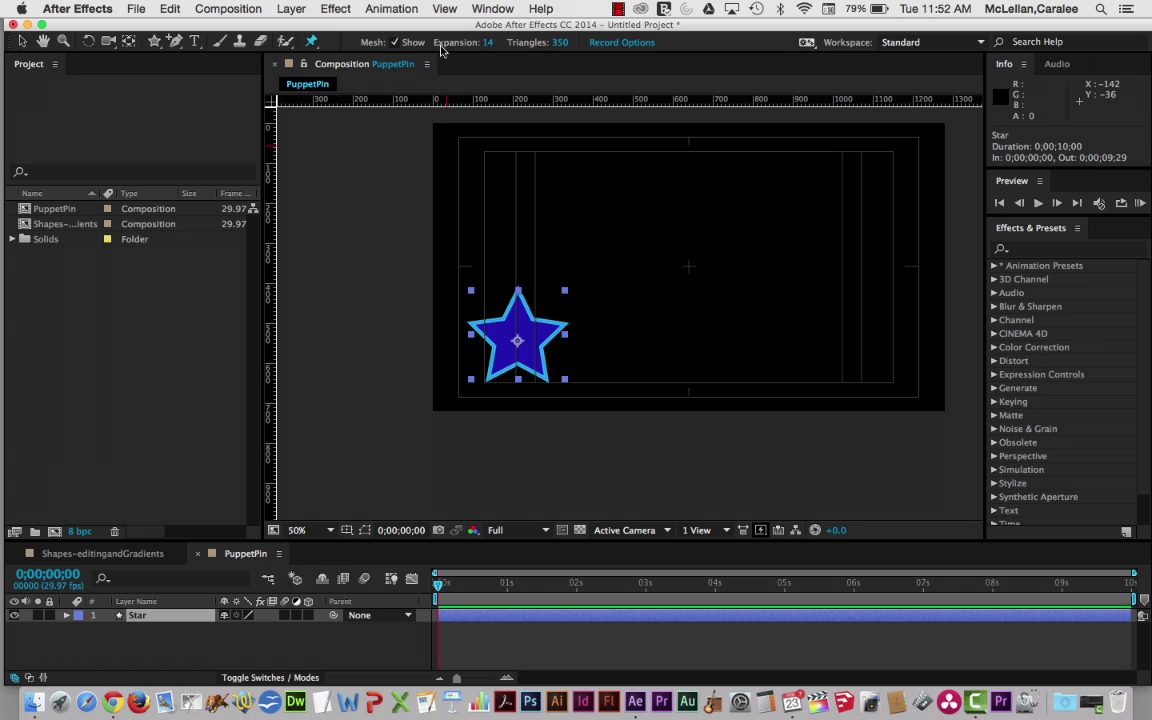
pyautogui.click(395, 43)
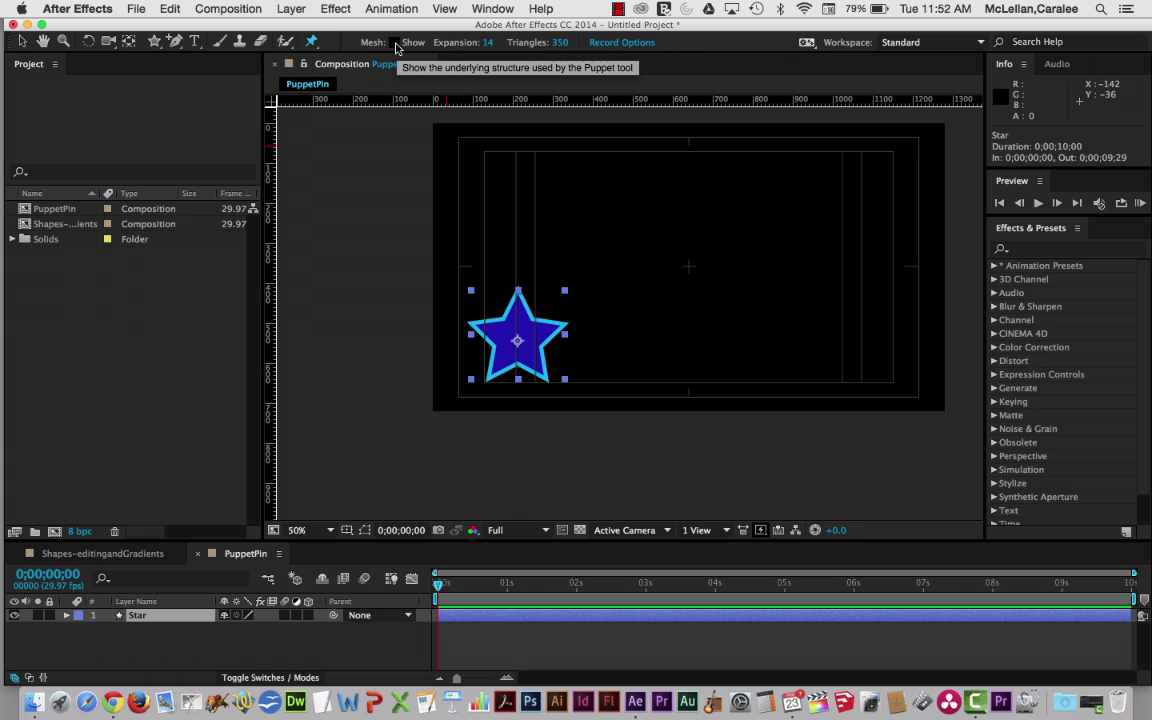
pyautogui.click(395, 43)
pyautogui.click(488, 43)
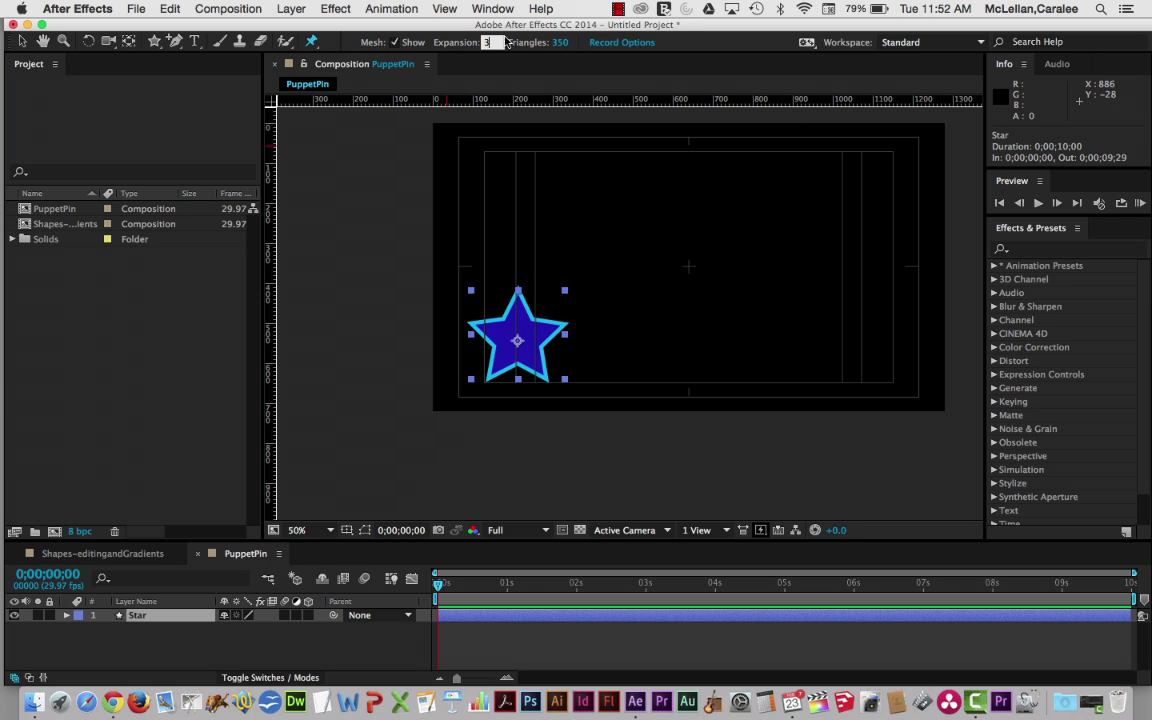
pyautogui.press('Return')
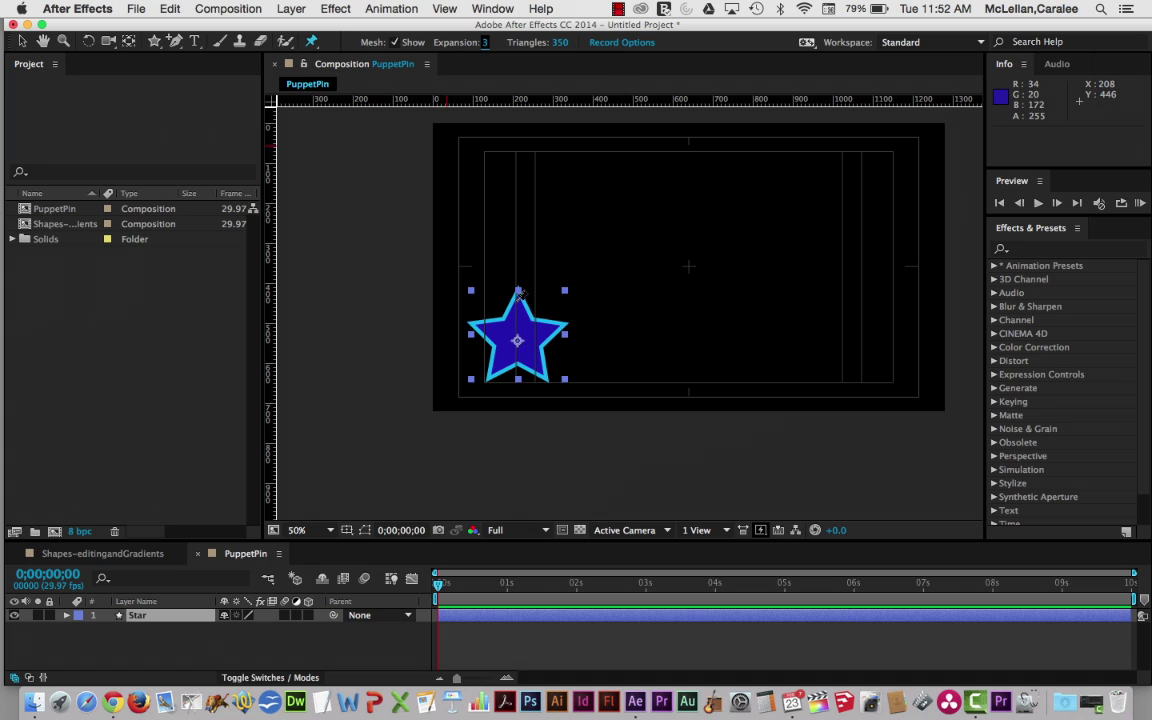
pyautogui.click(61, 40)
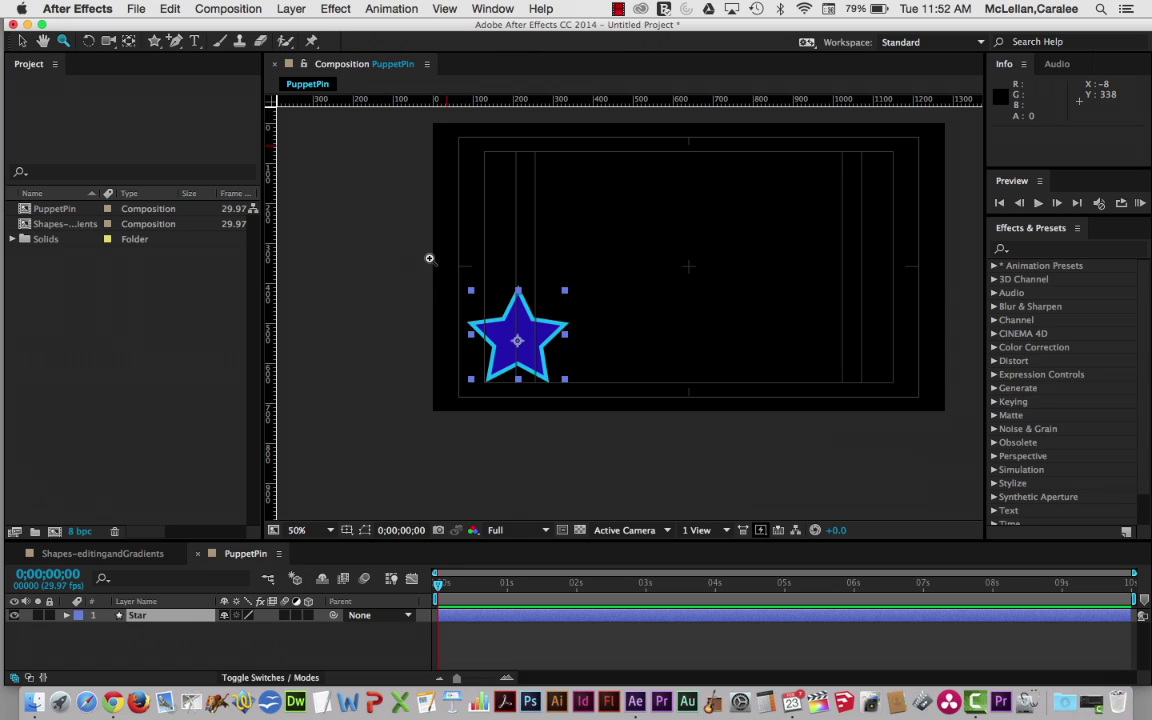
pyautogui.moveTo(429, 258); pyautogui.dragTo(959, 393)
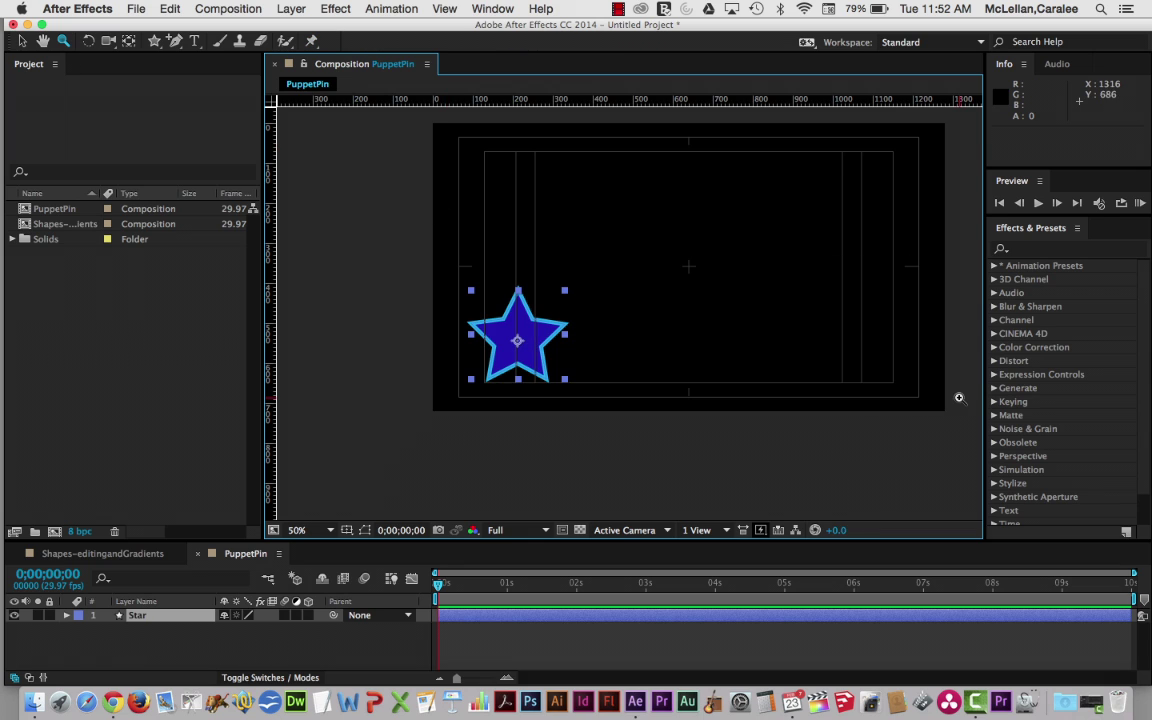
pyautogui.click(654, 373)
pyautogui.press('h')
pyautogui.moveTo(584, 428); pyautogui.dragTo(750, 120)
pyautogui.moveTo(638, 383); pyautogui.dragTo(816, 200)
pyautogui.moveTo(504, 381); pyautogui.dragTo(841, 238)
pyautogui.moveTo(670, 317); pyautogui.dragTo(782, 342)
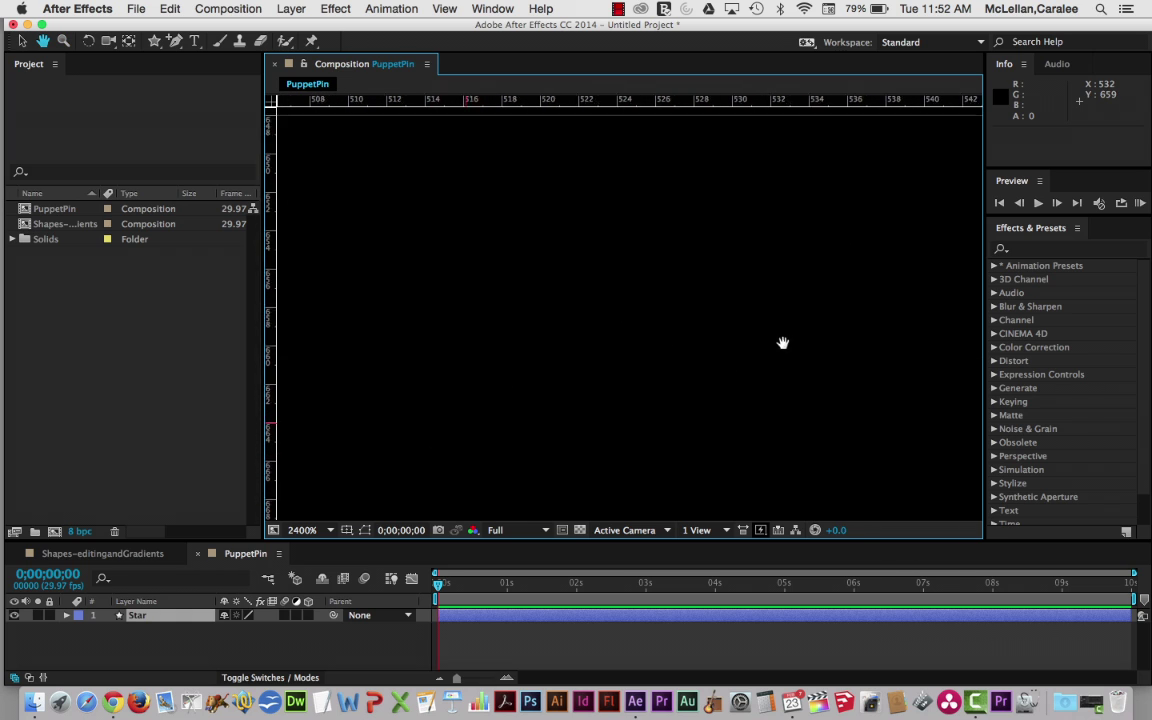
pyautogui.click(304, 530)
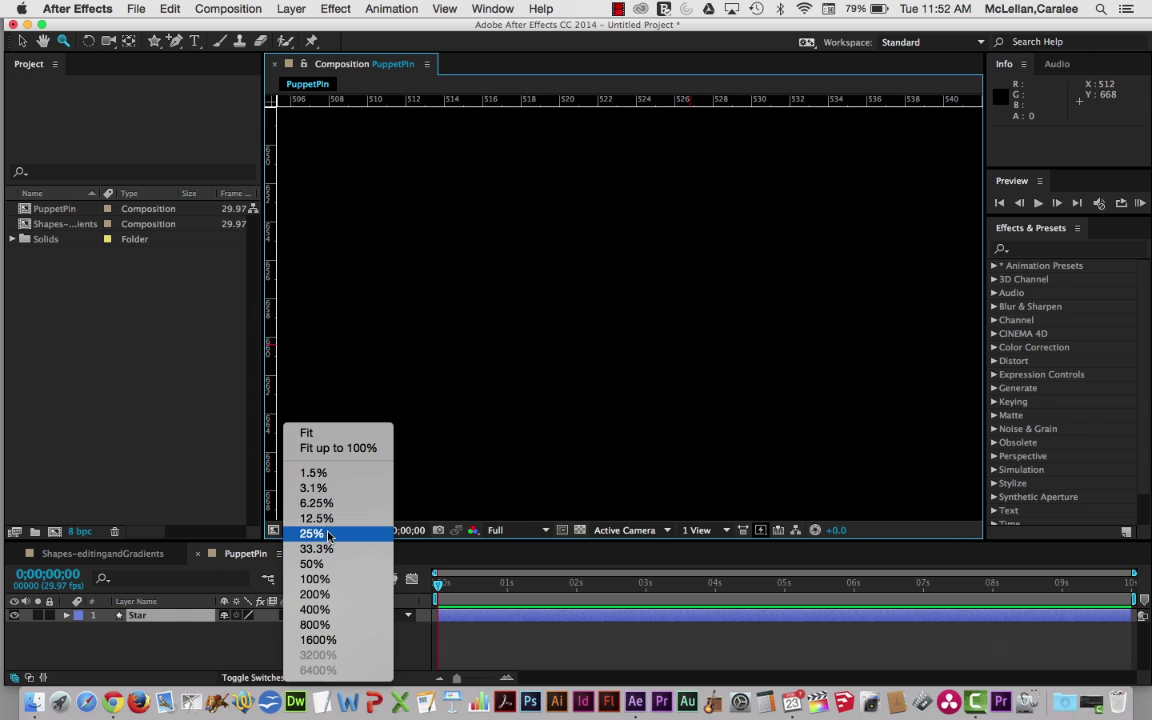
pyautogui.click(332, 447)
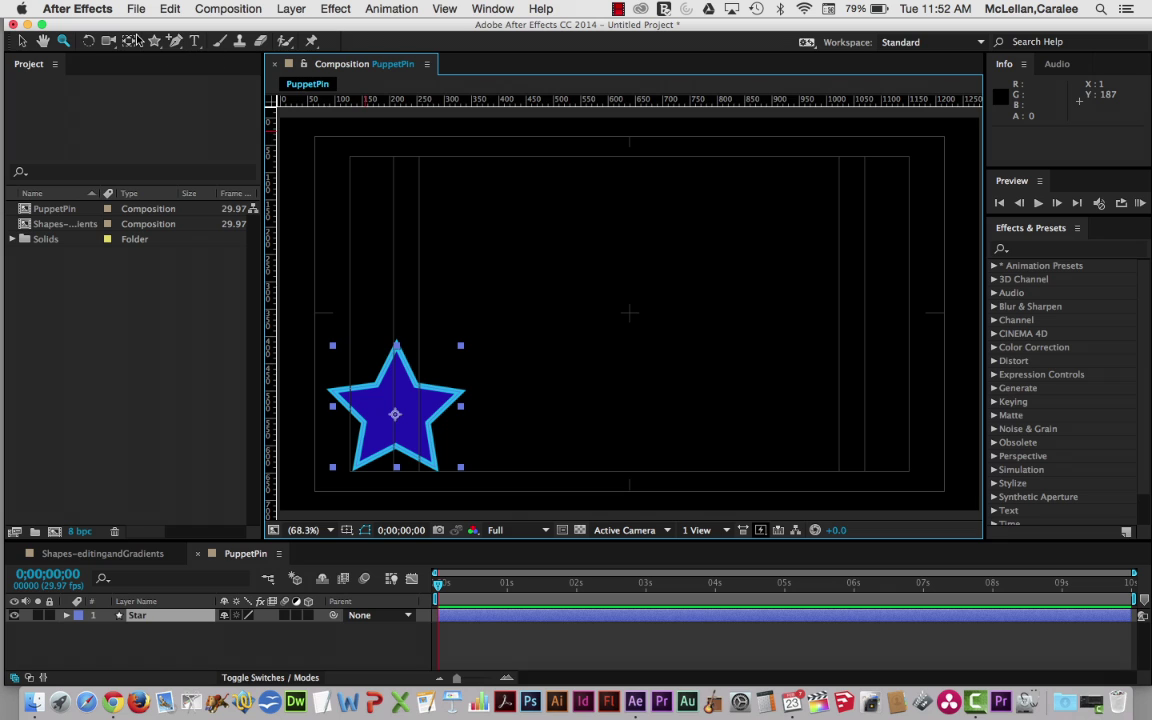
# Place a puppet pin inside the star's top tip and switch the mesh display off and back on.
pyautogui.click(21, 41)
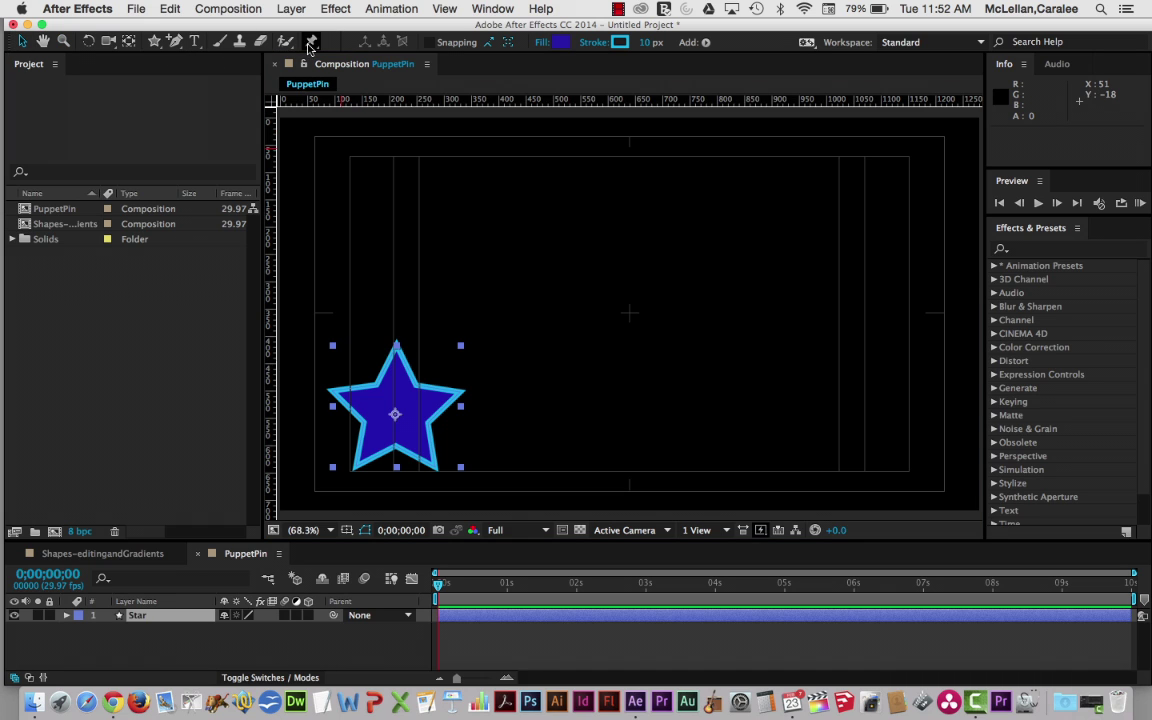
pyautogui.click(311, 41)
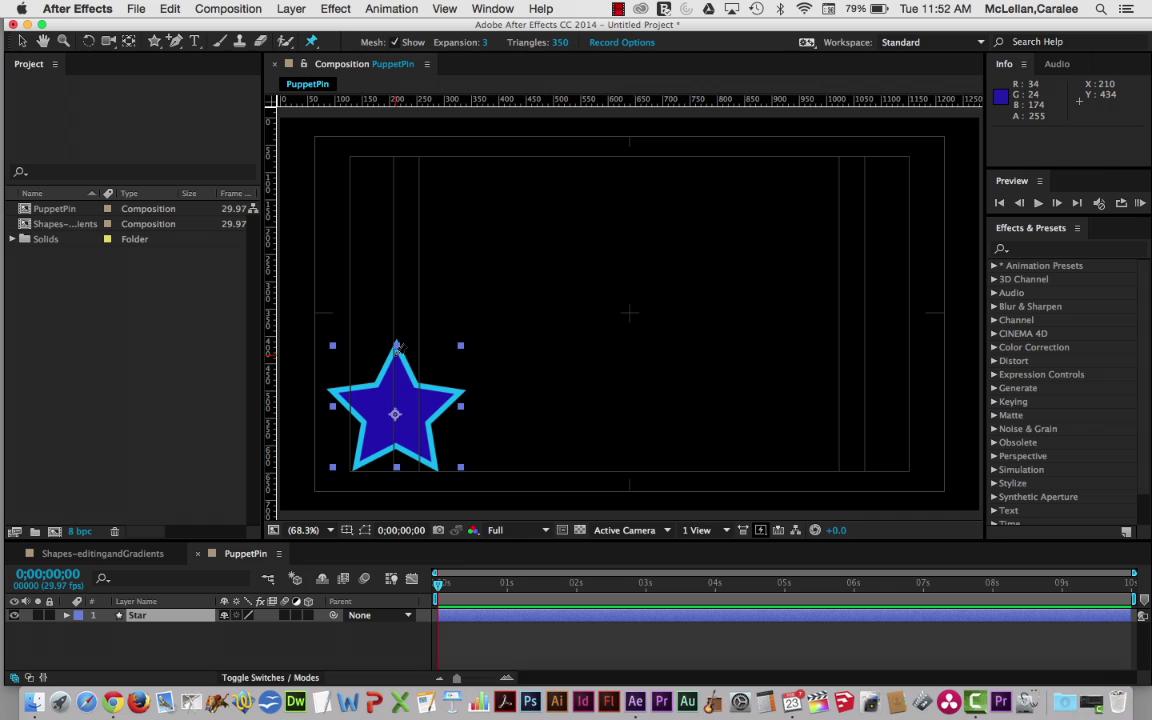
pyautogui.click(396, 352)
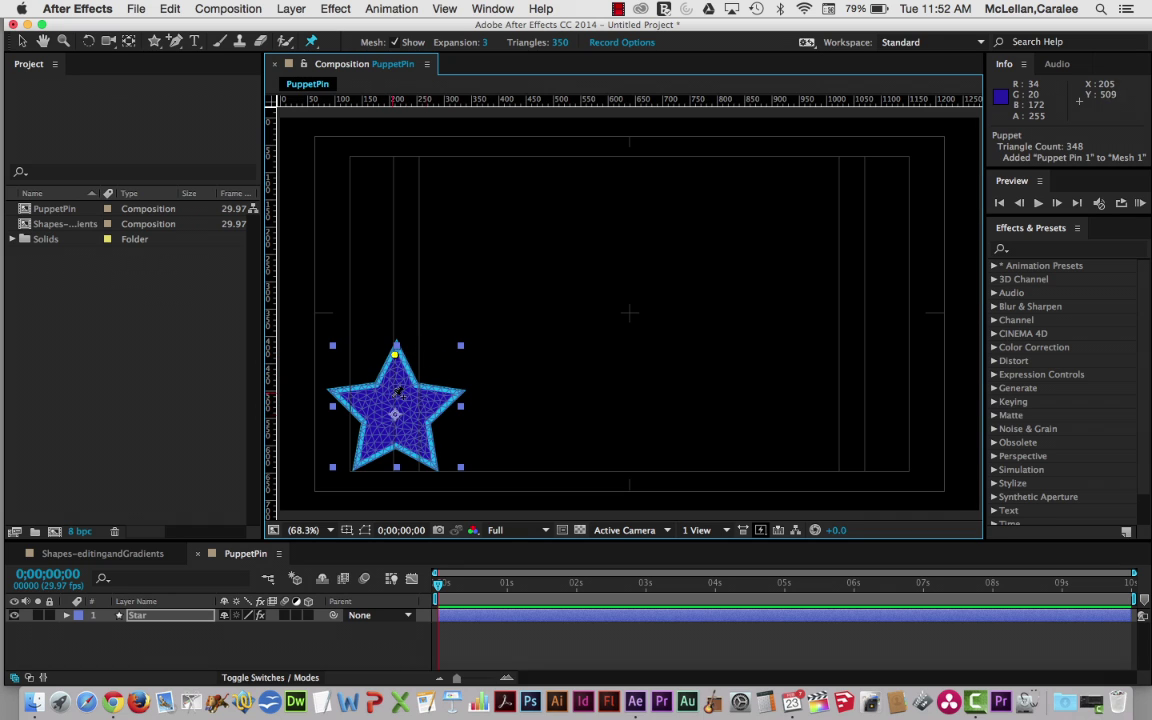
pyautogui.click(395, 43)
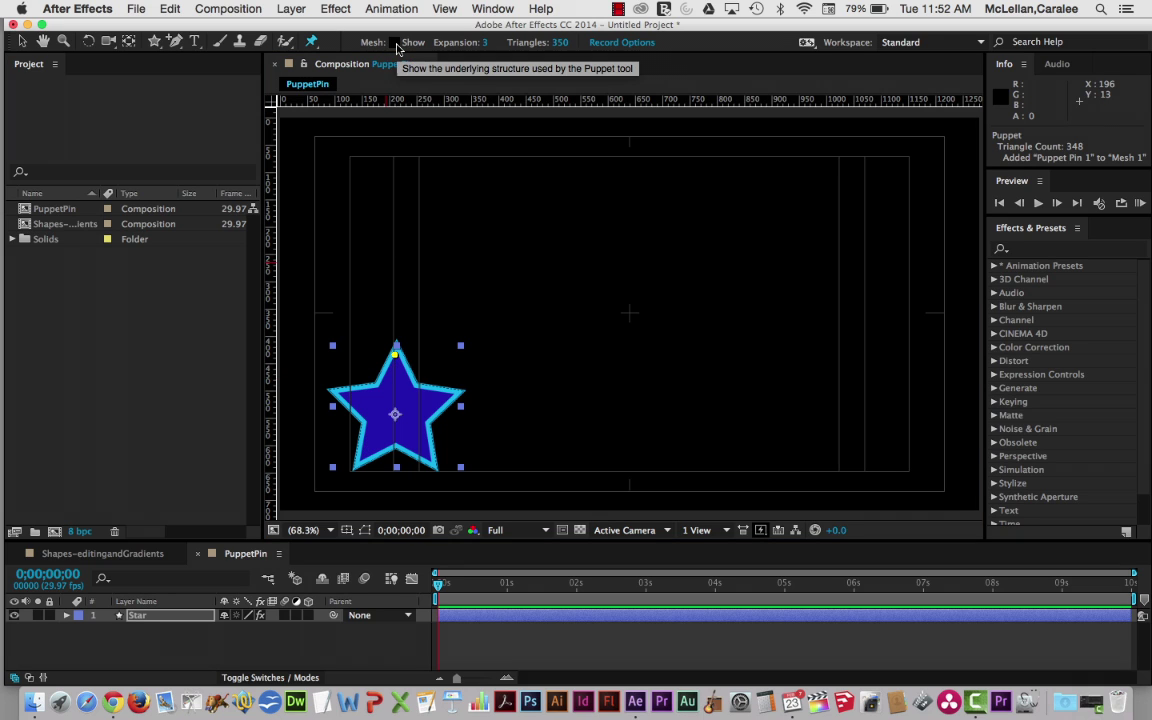
pyautogui.click(395, 43)
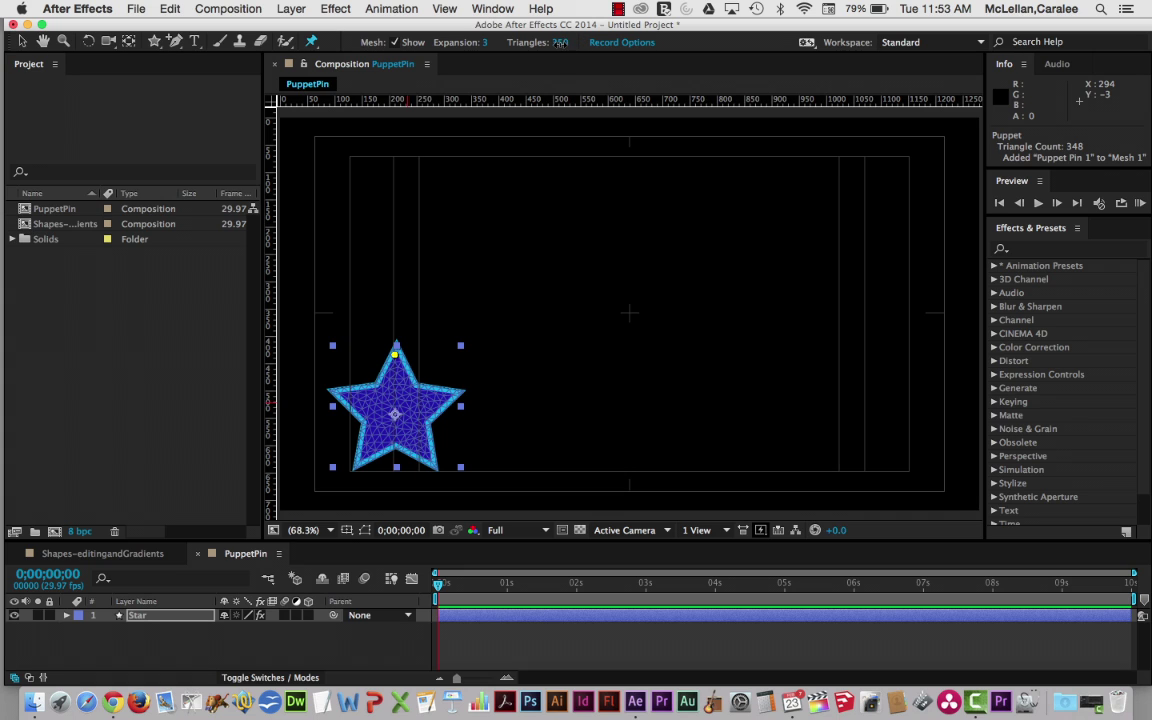
# Raise the star's puppet mesh triangle setting to 1007.
pyautogui.click(561, 42)
pyautogui.write('459')
pyautogui.press('Return')
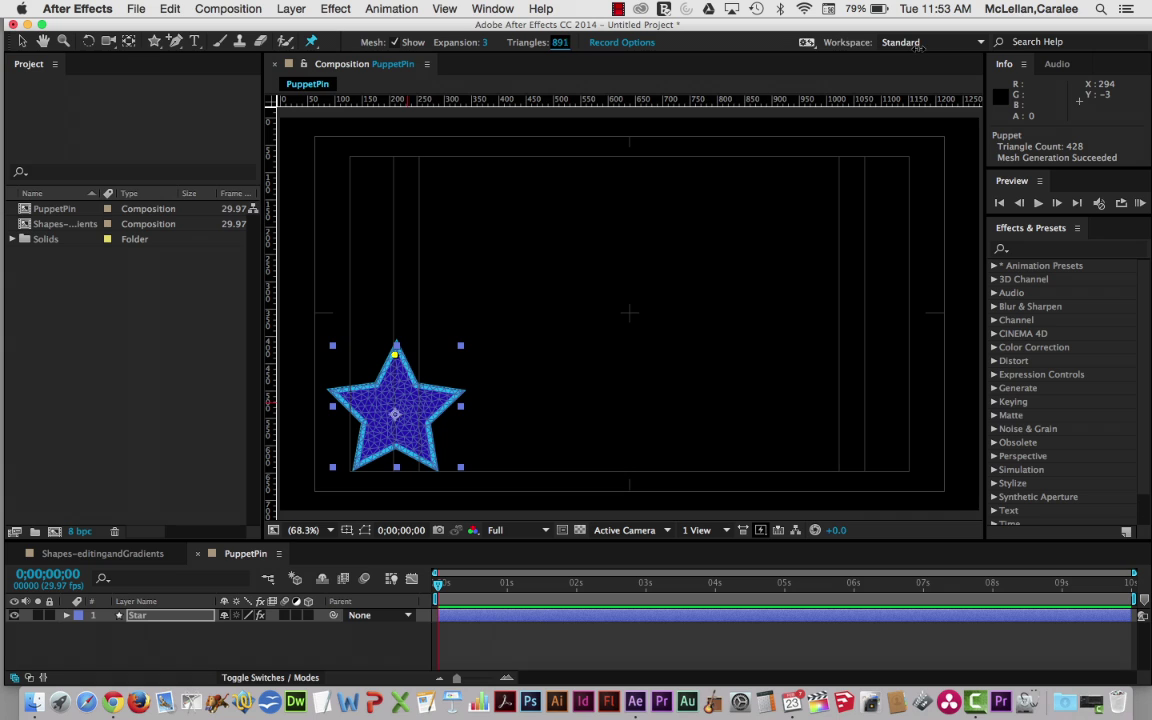
pyautogui.moveTo(918, 47); pyautogui.dragTo(1006, 43)
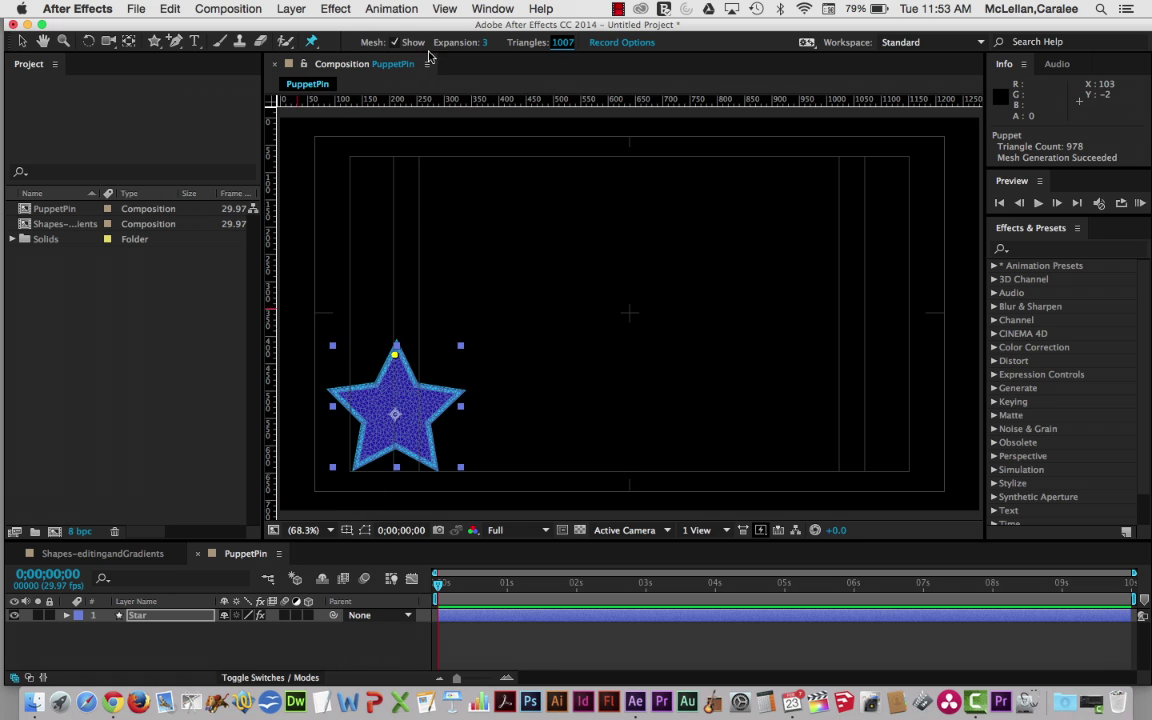
# Try a puppet mesh expansion of 48 on the star, and settle on an expansion of 10.
pyautogui.click(63, 42)
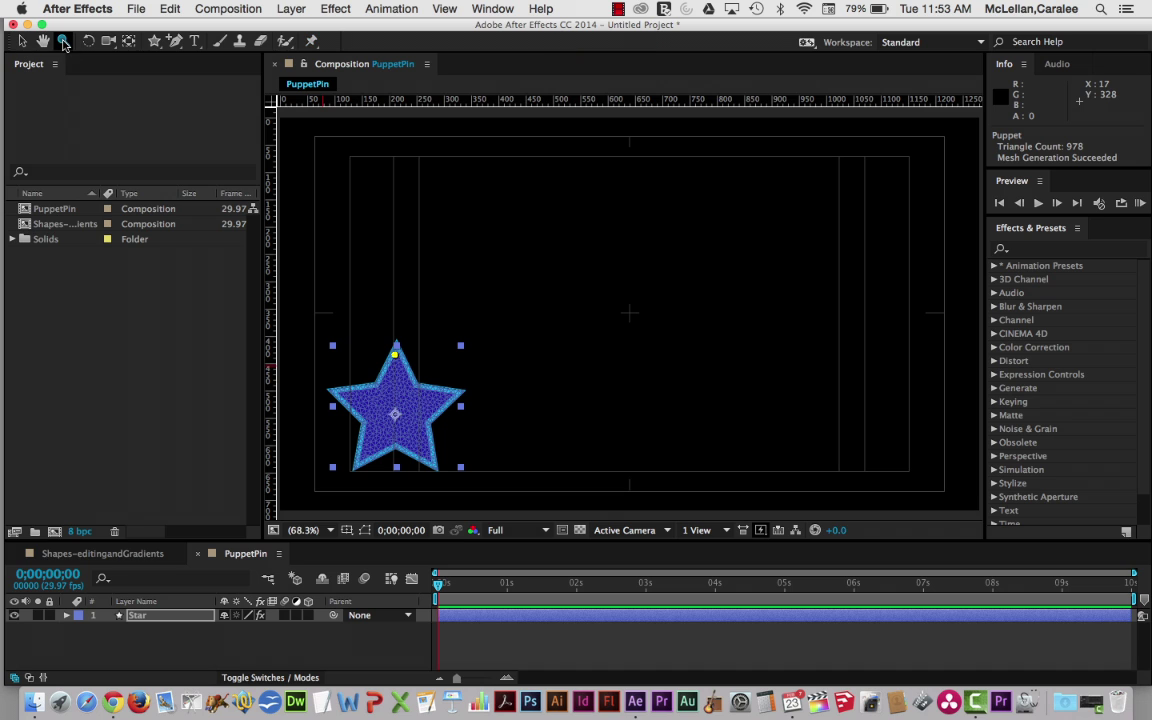
pyautogui.click(346, 388)
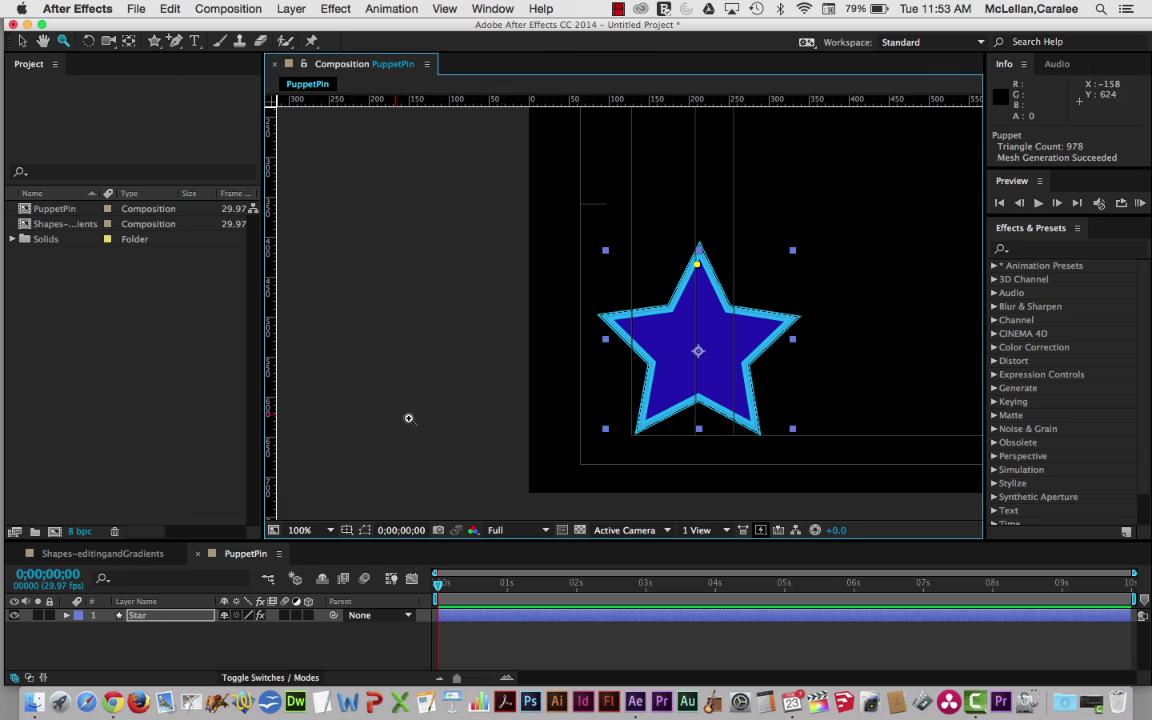
pyautogui.click(667, 277)
pyautogui.click(312, 42)
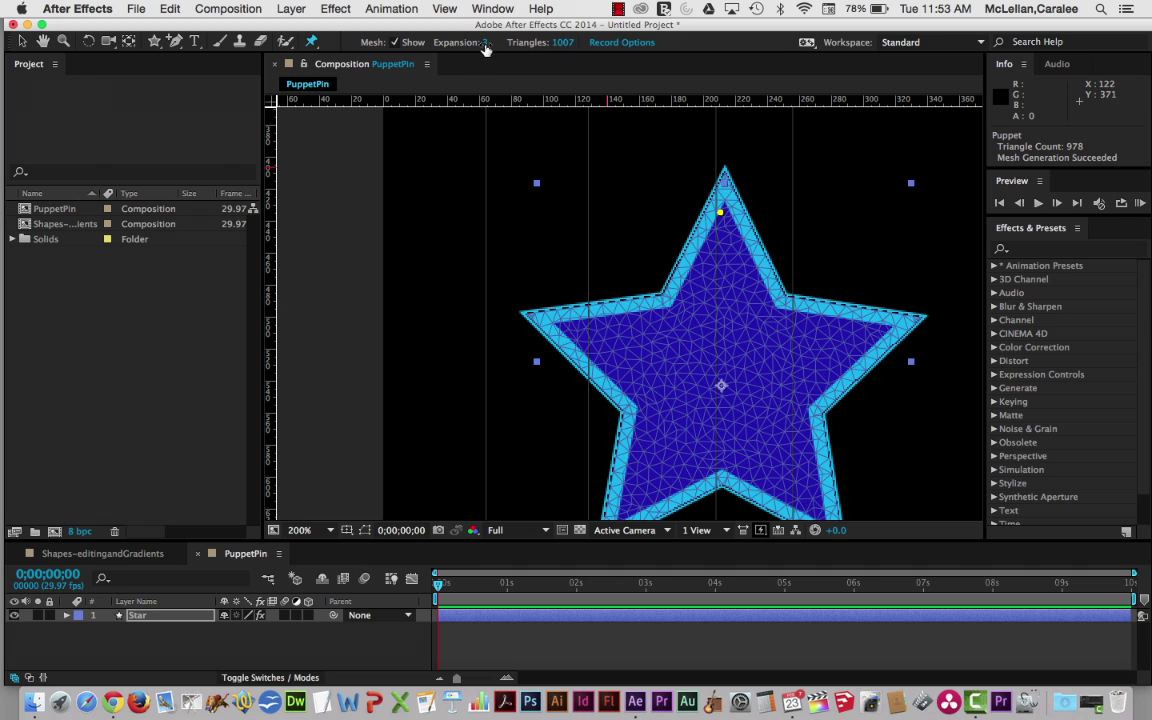
pyautogui.moveTo(510, 38); pyautogui.dragTo(511, 42)
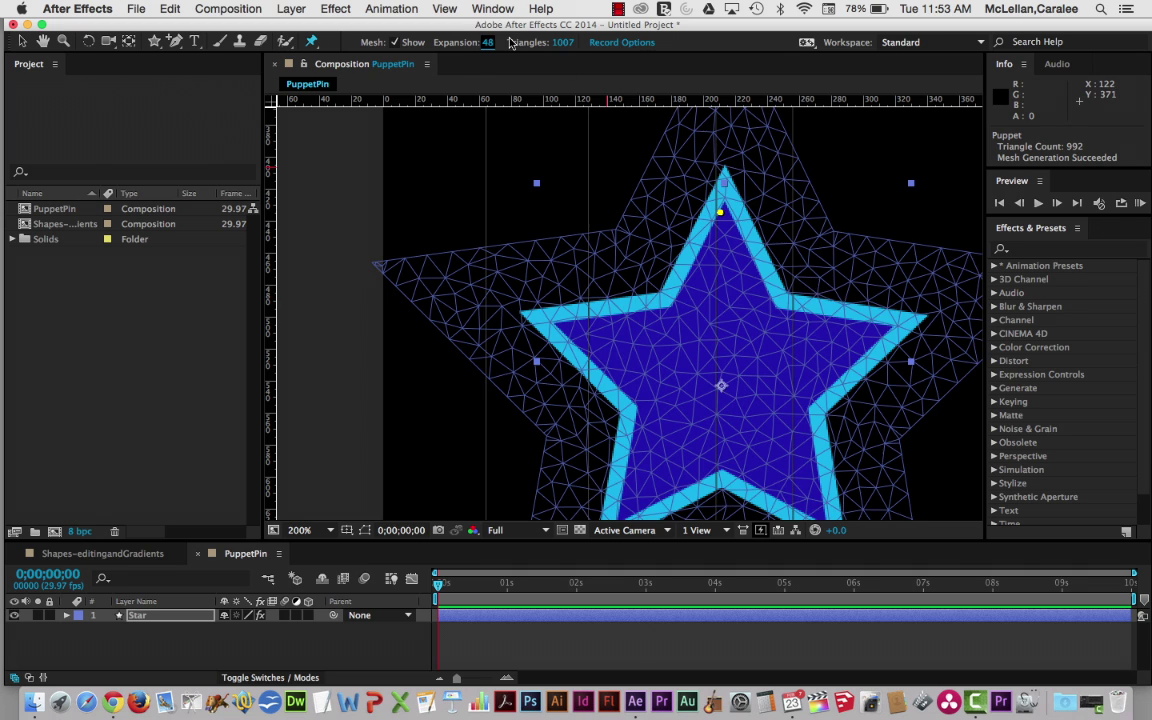
pyautogui.click(488, 42)
pyautogui.write('10')
pyautogui.press('Return')
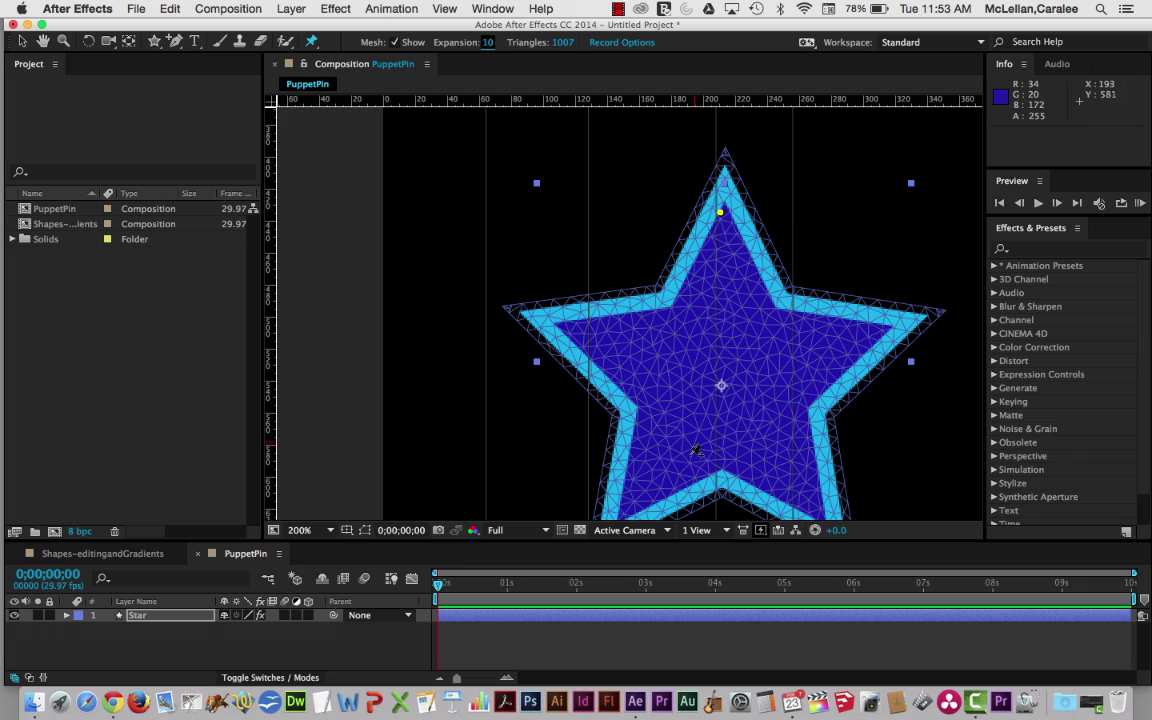
pyautogui.press('space')
pyautogui.moveTo(687, 435); pyautogui.dragTo(612, 342)
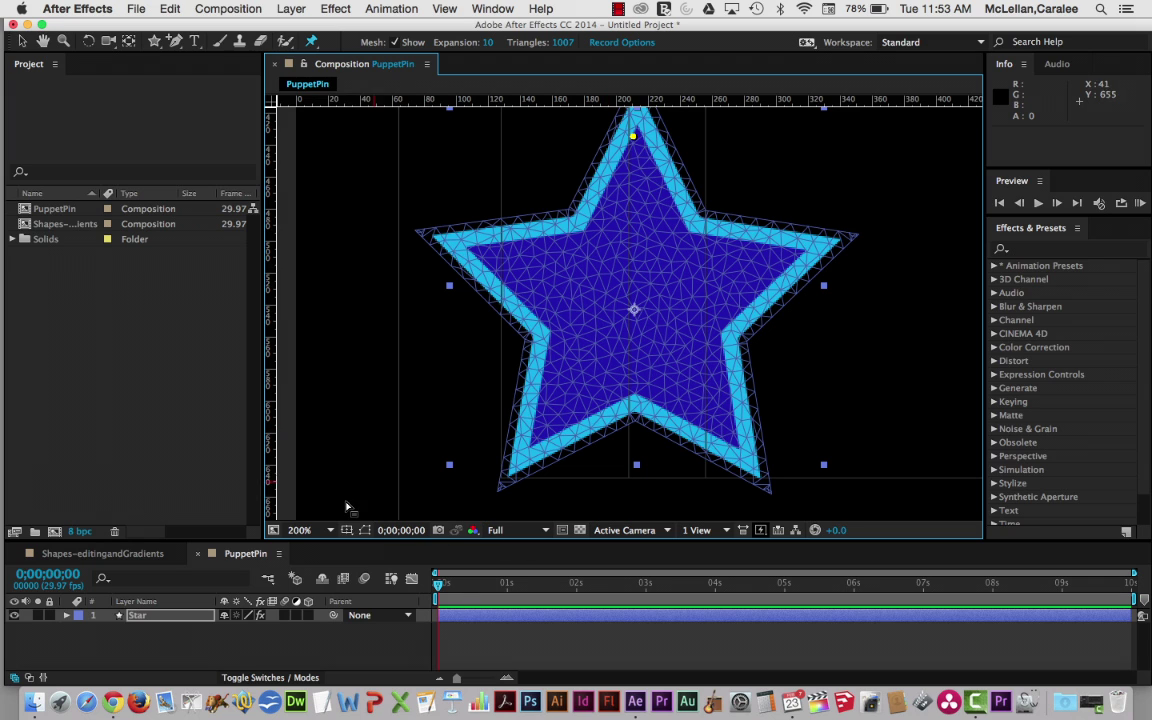
# Try moving the star's single puppet pin up toward the composition's upper middle, and undo the move.
pyautogui.click(300, 530)
pyautogui.click(330, 447)
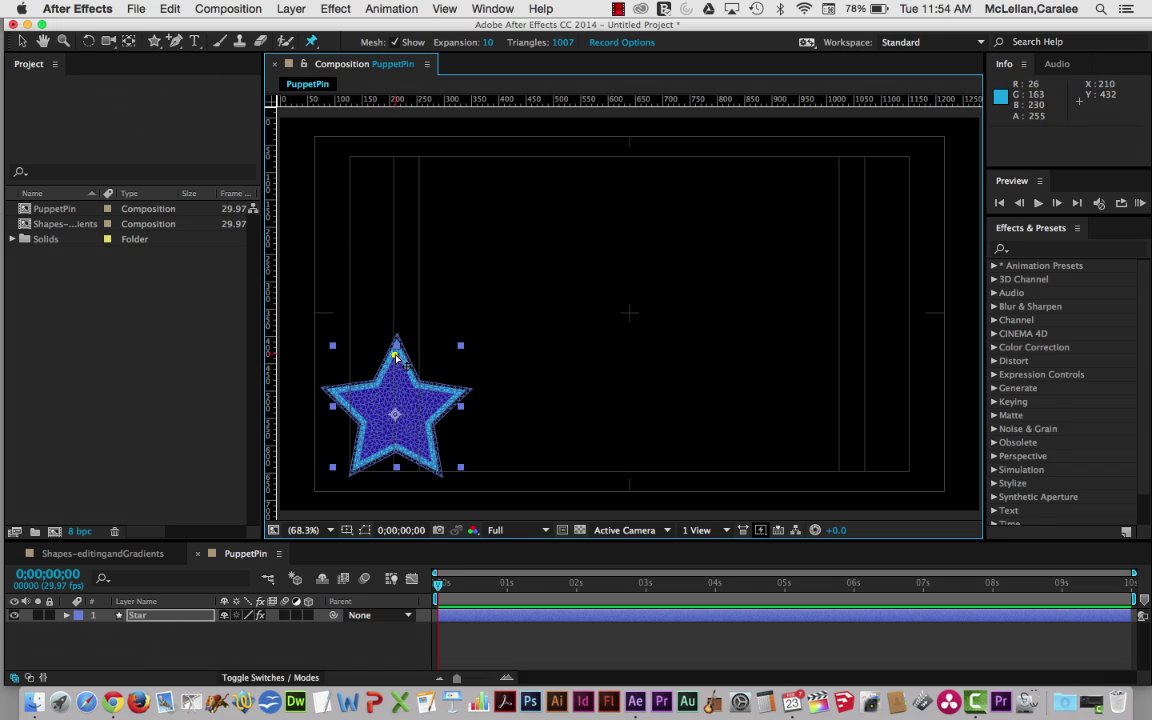
pyautogui.moveTo(396, 355); pyautogui.dragTo(544, 209)
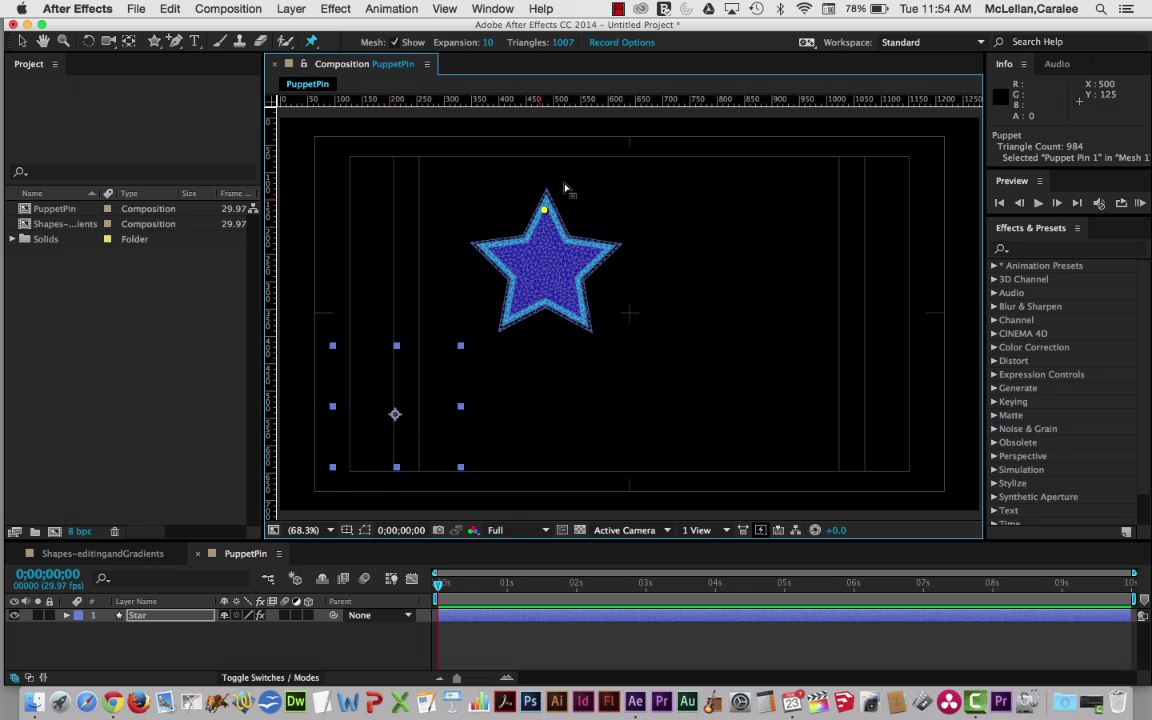
pyautogui.press('super+z')
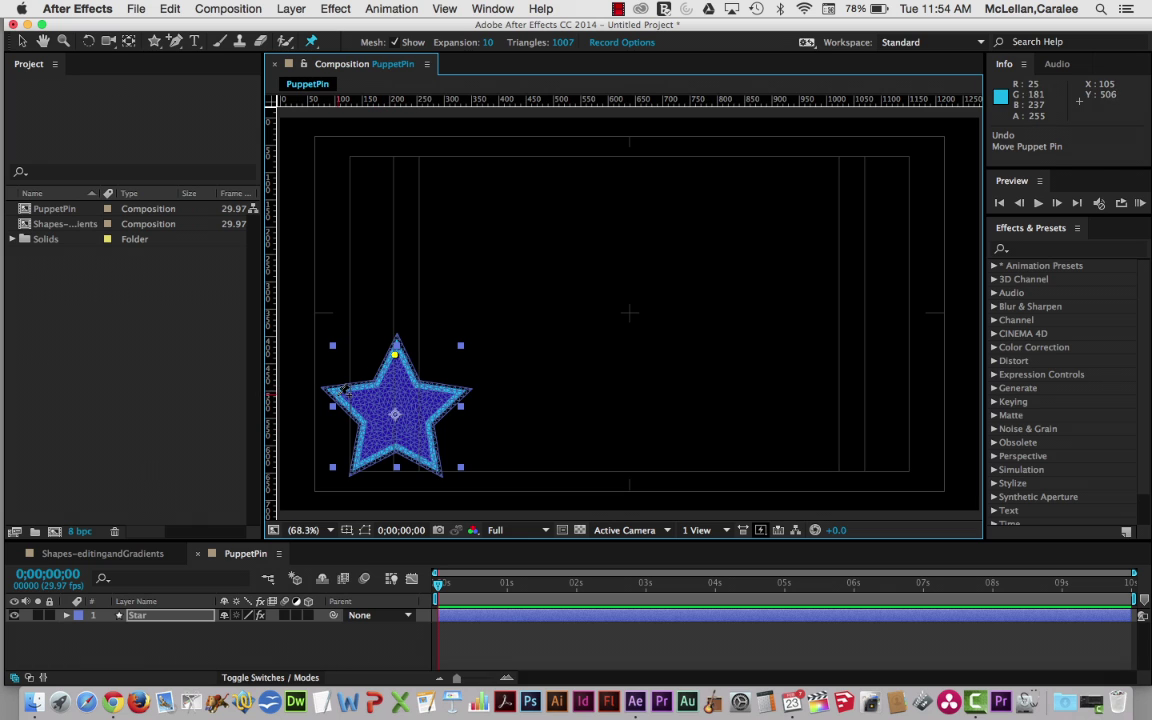
# Add puppet pins in the star's left tip, right tip, and just above its anchor point.
pyautogui.click(338, 394)
pyautogui.click(456, 393)
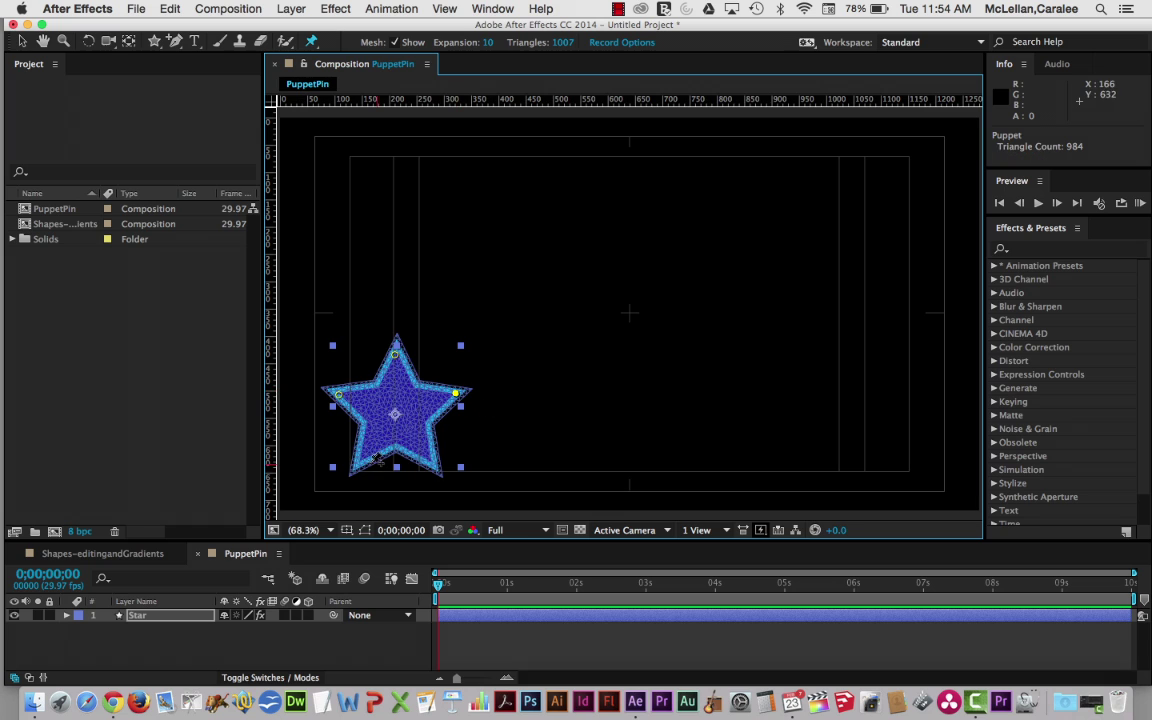
pyautogui.click(395, 401)
# Reveal the Star layer's keyframed puppet pin properties in an enlarged timeline and select Puppet Pin 1.
pyautogui.click(180, 619)
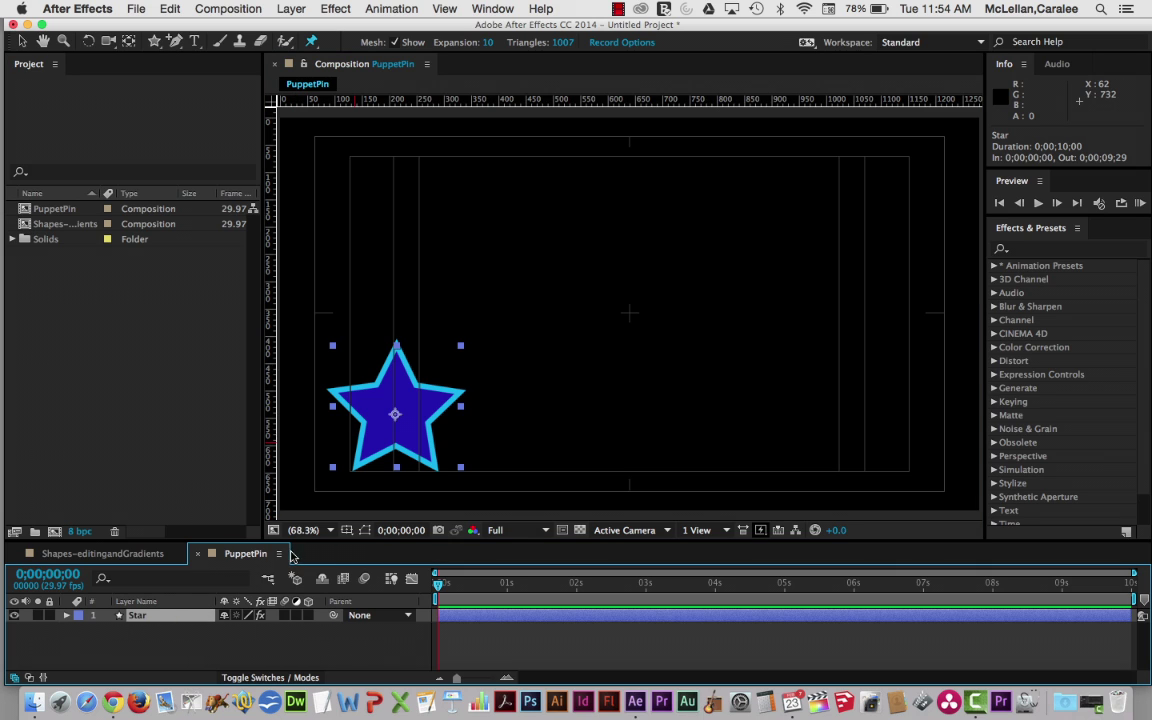
pyautogui.press('u')
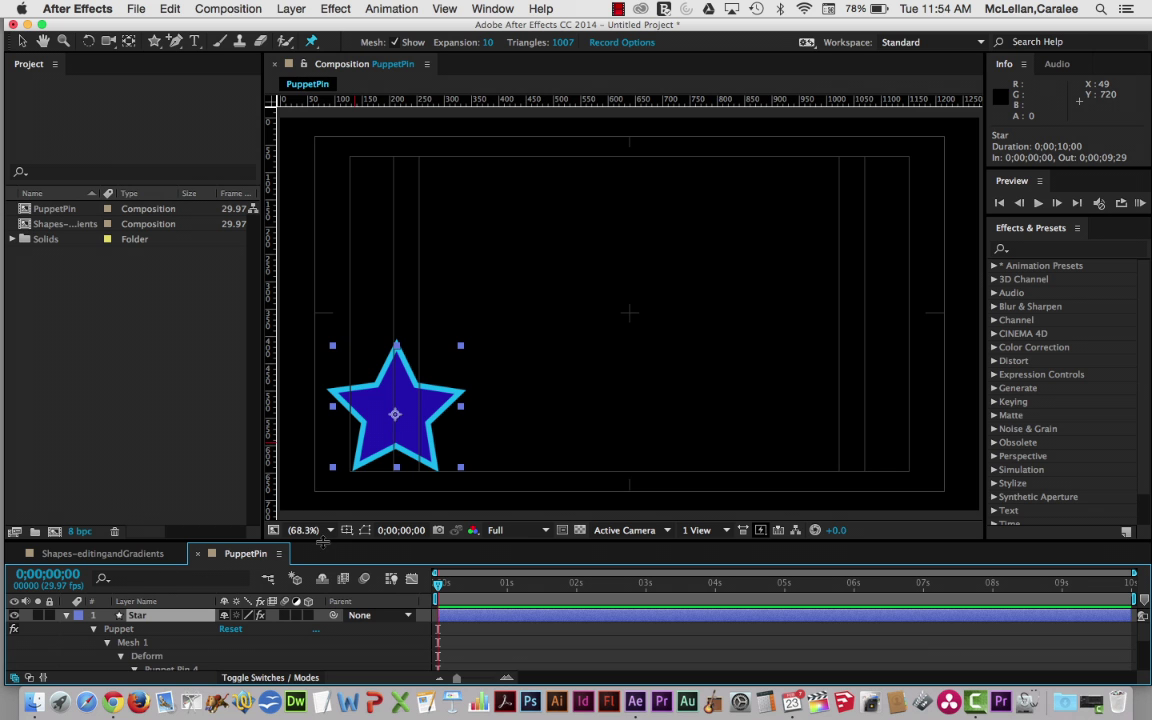
pyautogui.moveTo(323, 541); pyautogui.dragTo(349, 427)
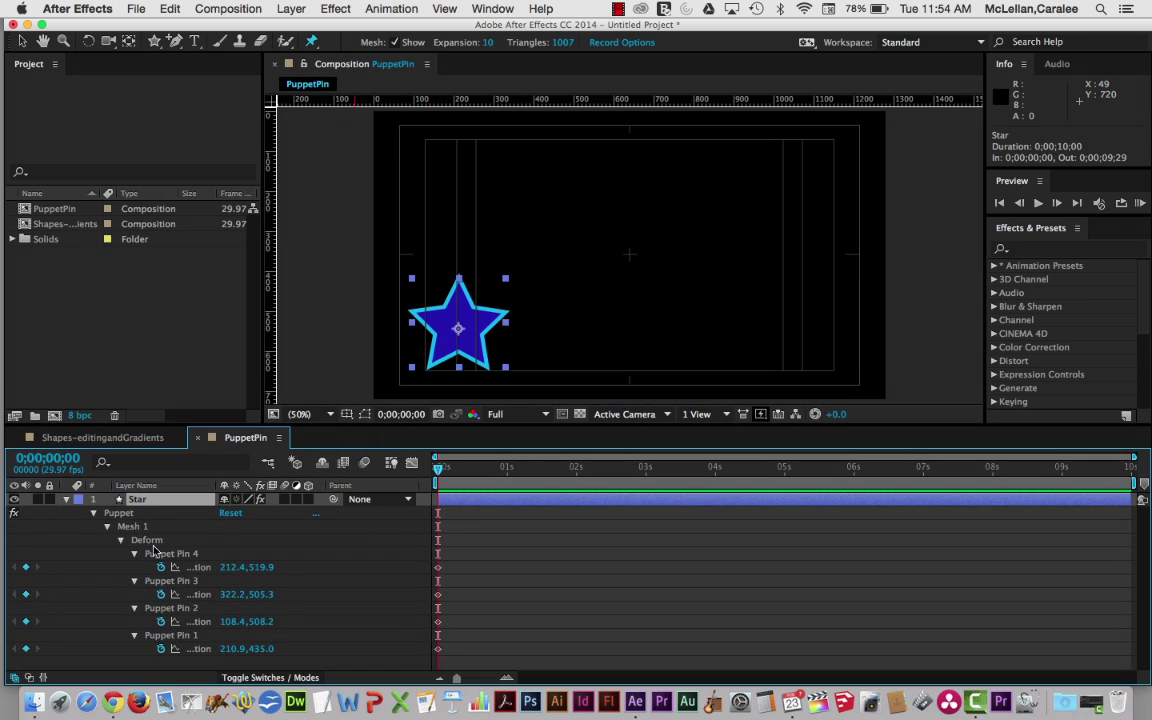
pyautogui.click(182, 634)
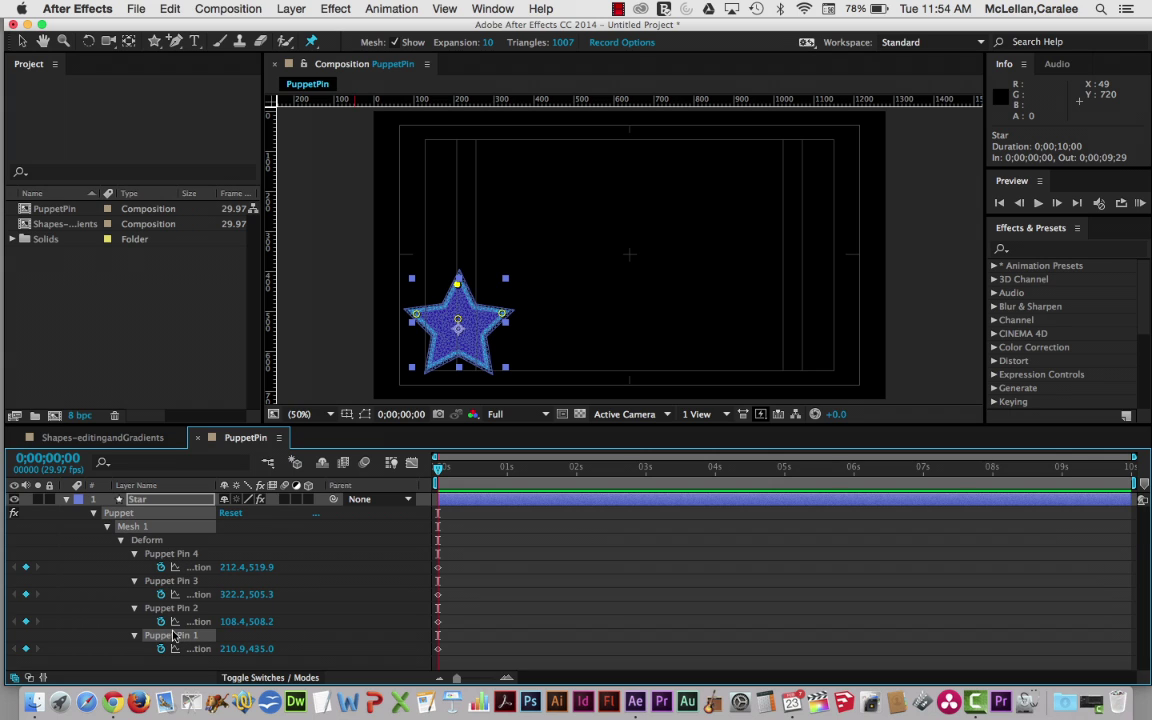
# Select Puppet Pins 2, 3 and 4 in turn to identify where each sits on the star.
pyautogui.click(178, 609)
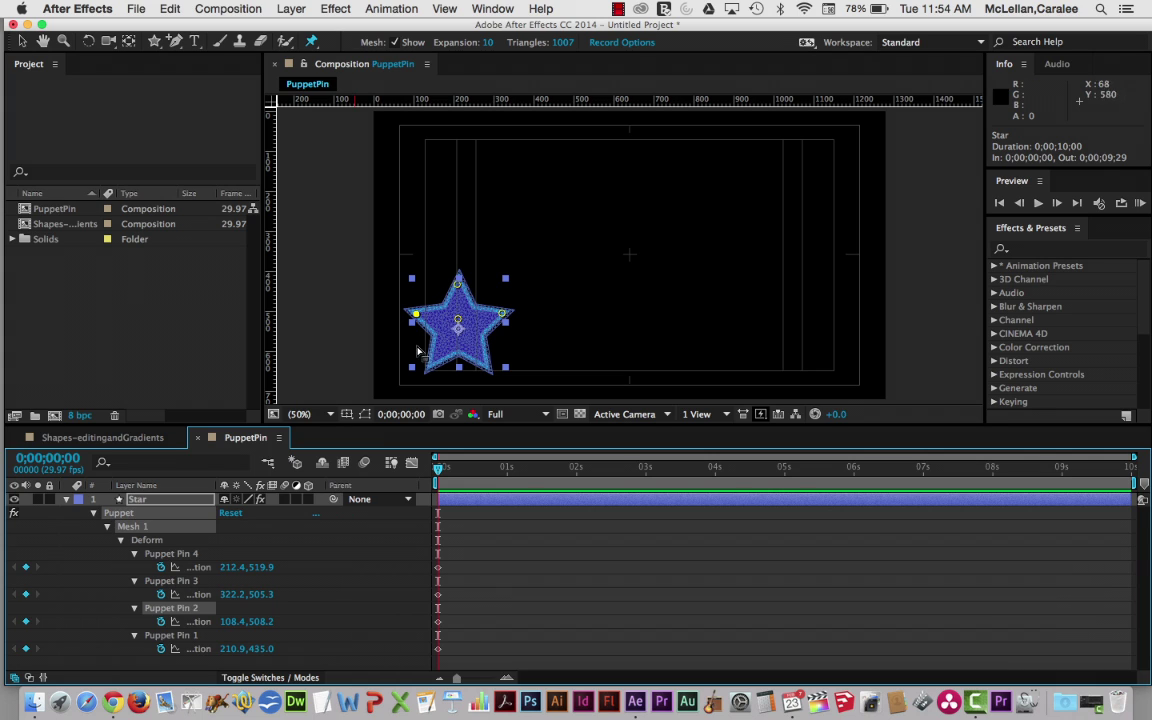
pyautogui.click(180, 583)
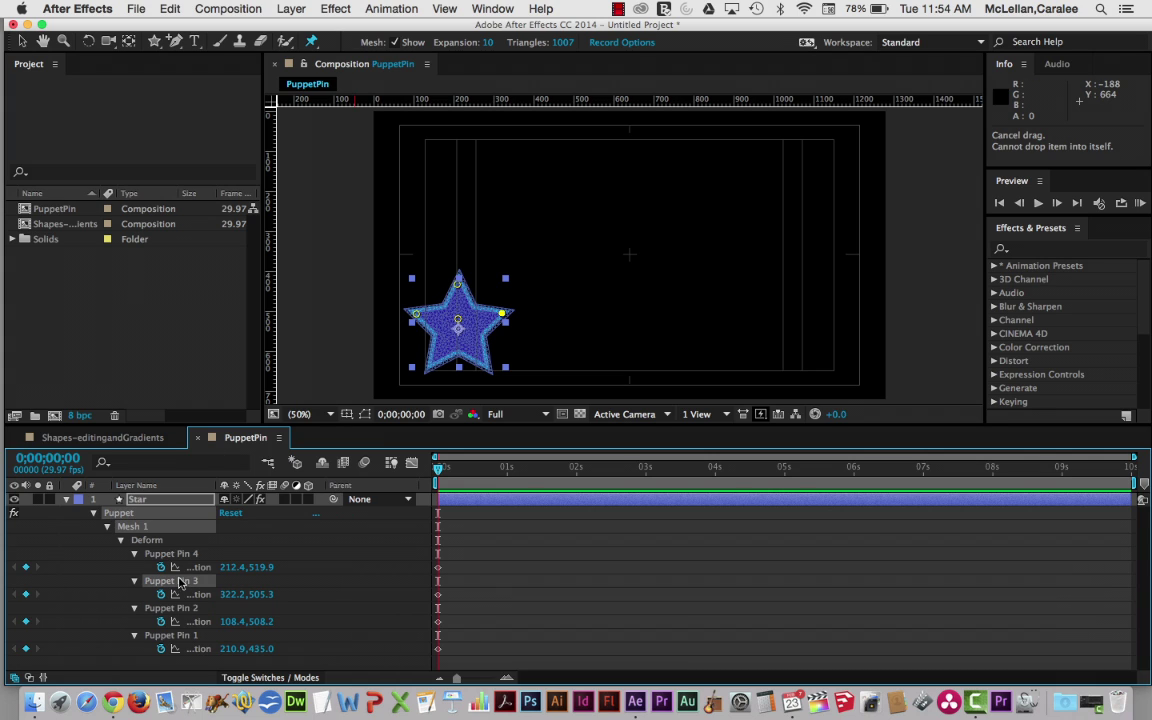
pyautogui.click(170, 555)
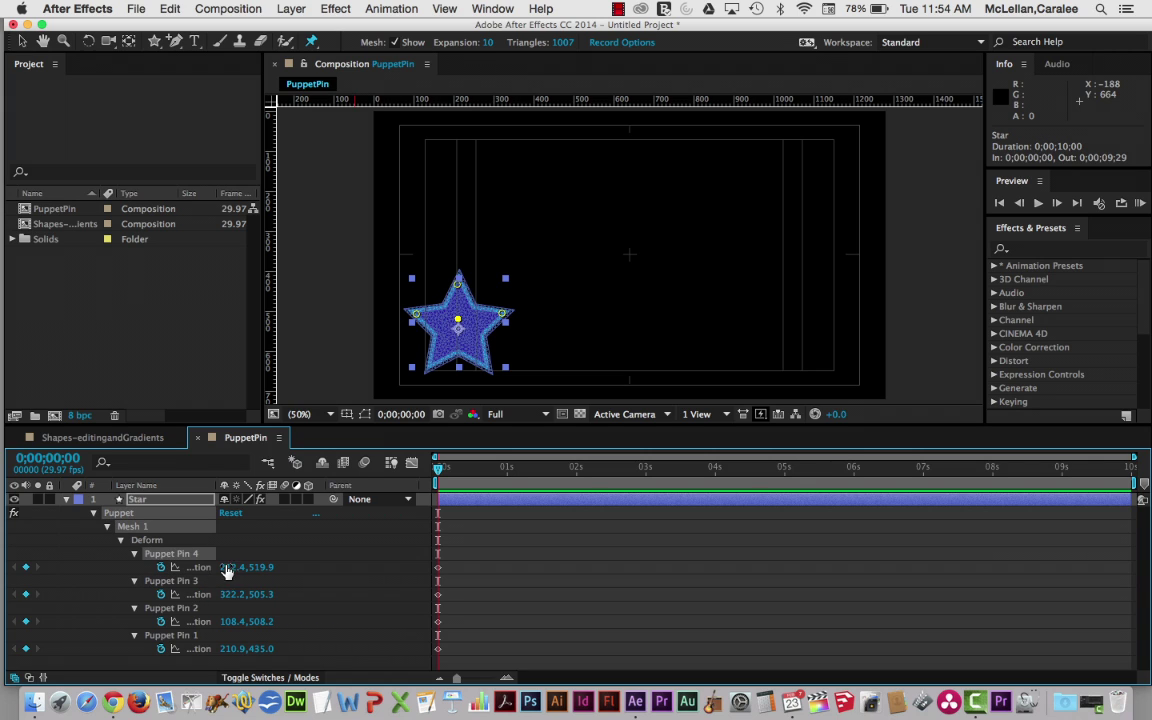
# Rename Puppet Pin 1 as "top" and Puppet Pin 2 as "LMiddle".
pyautogui.click(173, 638)
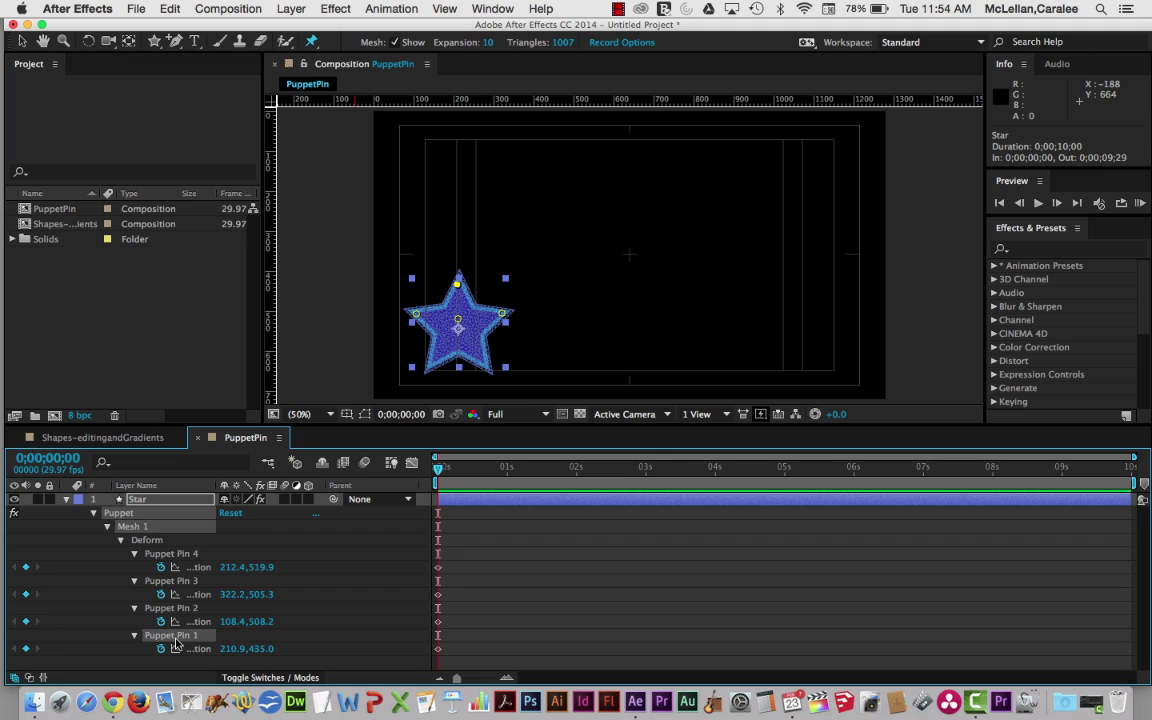
pyautogui.doubleClick(173, 639)
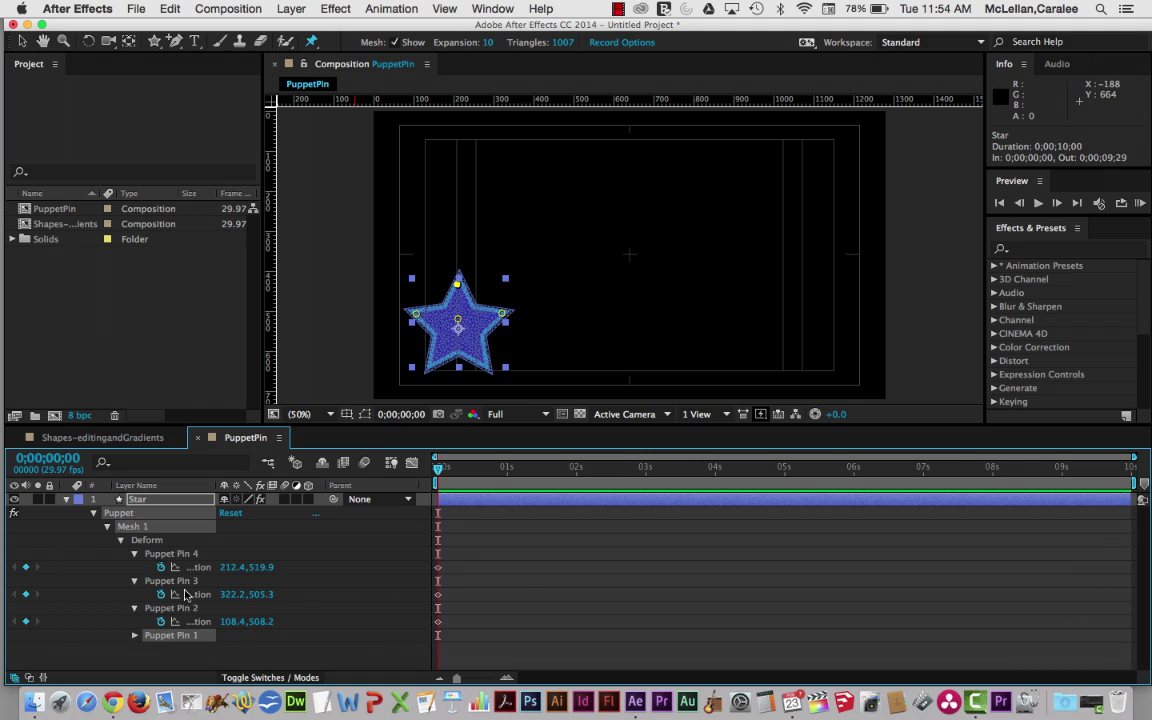
pyautogui.press('Return')
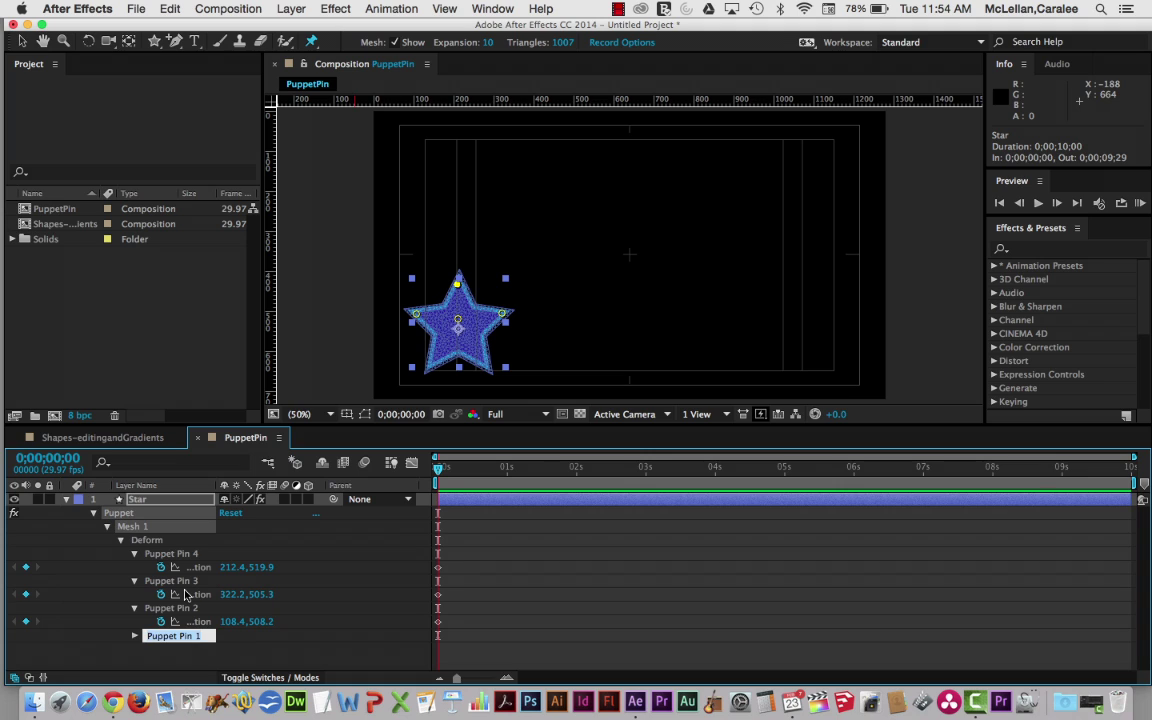
pyautogui.write('top')
pyautogui.click(189, 609)
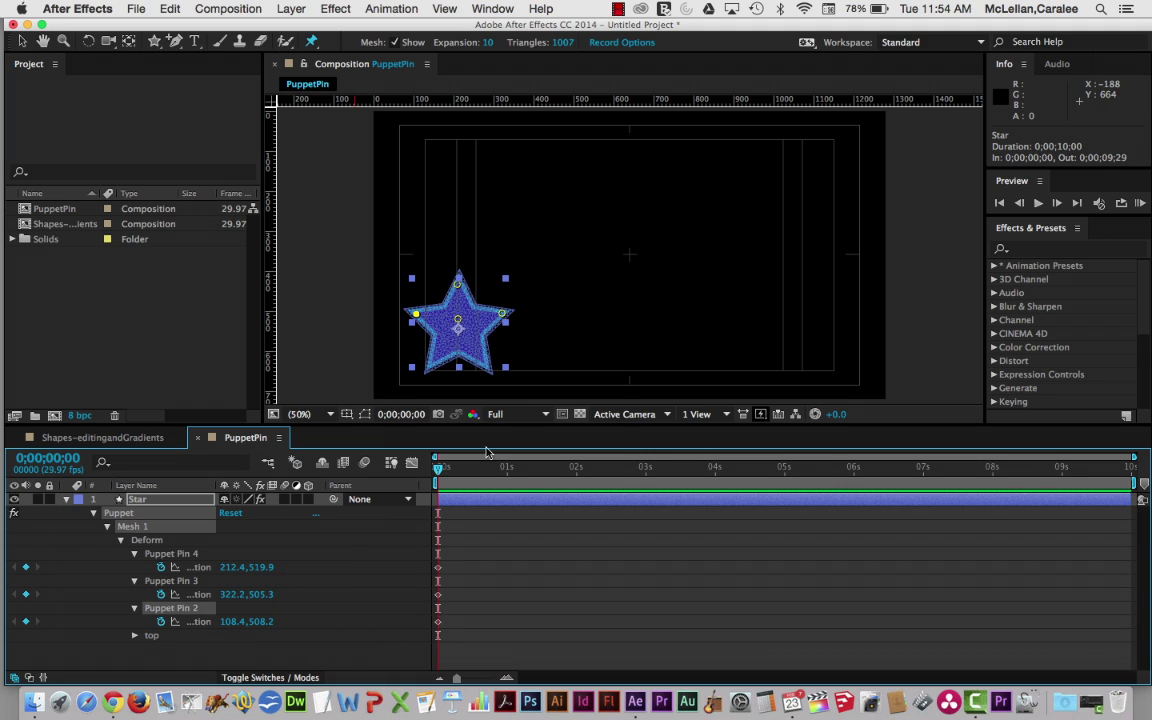
pyautogui.press('Return')
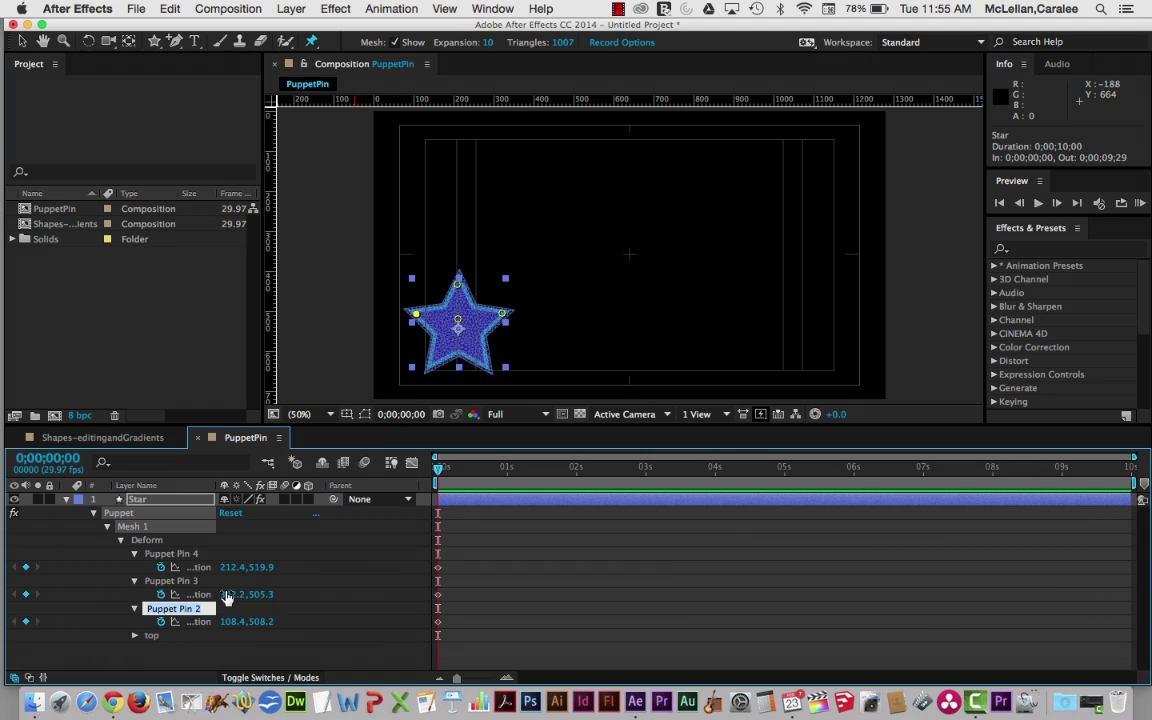
pyautogui.write('l')
pyautogui.write('Middle')
pyautogui.press('Return')
# Rename Puppet Pin 3 as "RMiddle" and Puppet Pin 4 as "Centre".
pyautogui.click(180, 584)
pyautogui.press('Return')
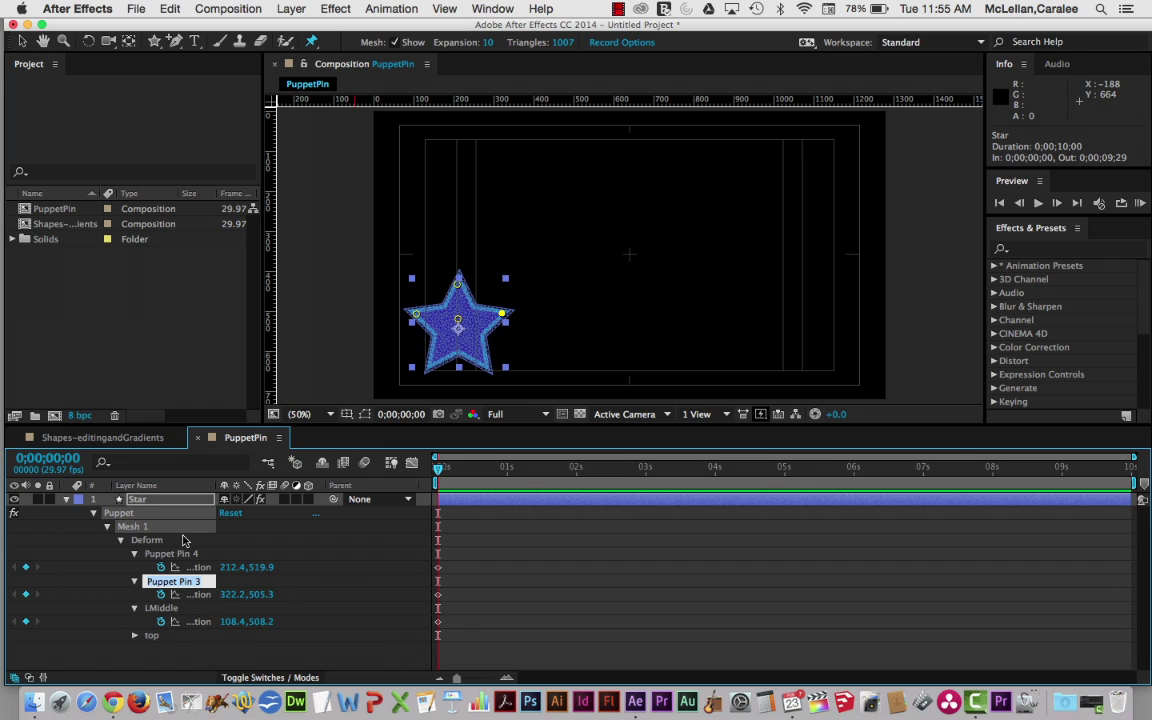
pyautogui.write('RMiddle')
pyautogui.click(191, 558)
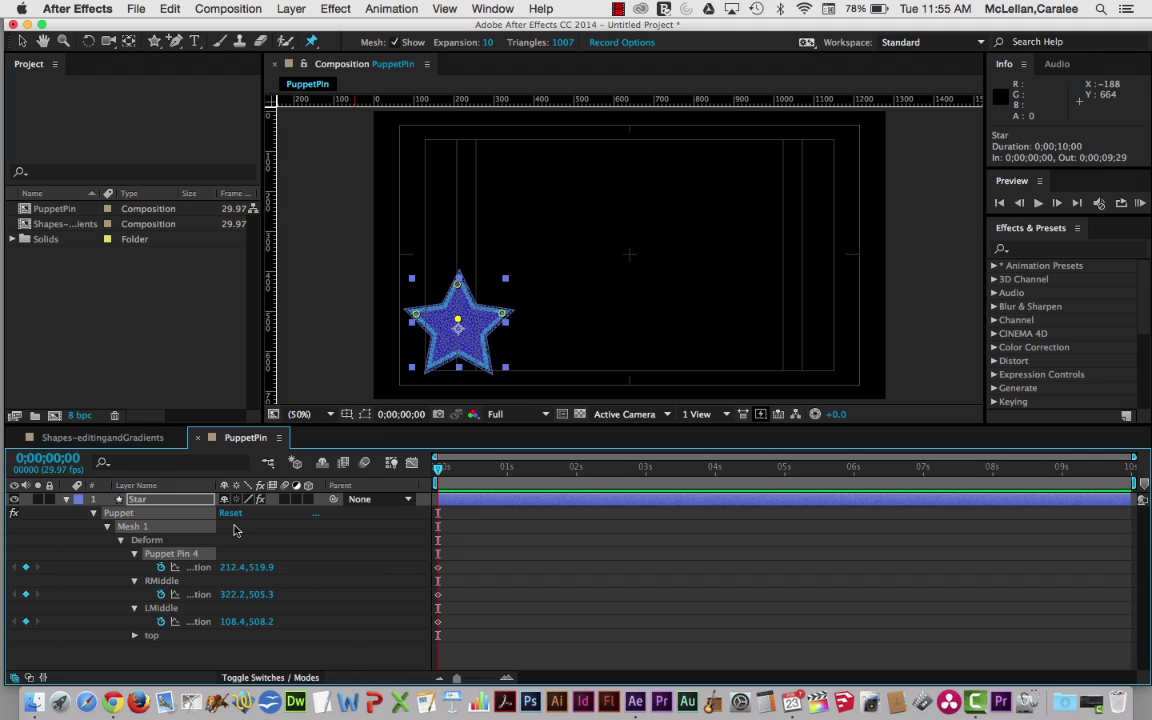
pyautogui.press('Return')
pyautogui.write('Centre')
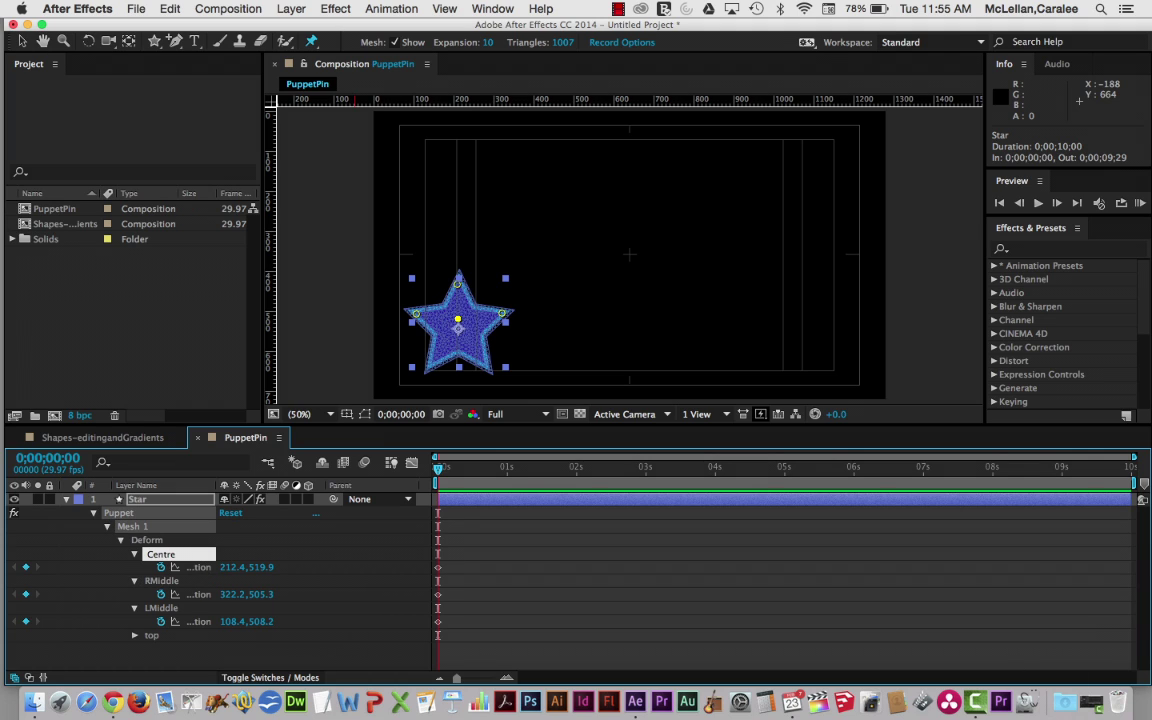
pyautogui.press('Return')
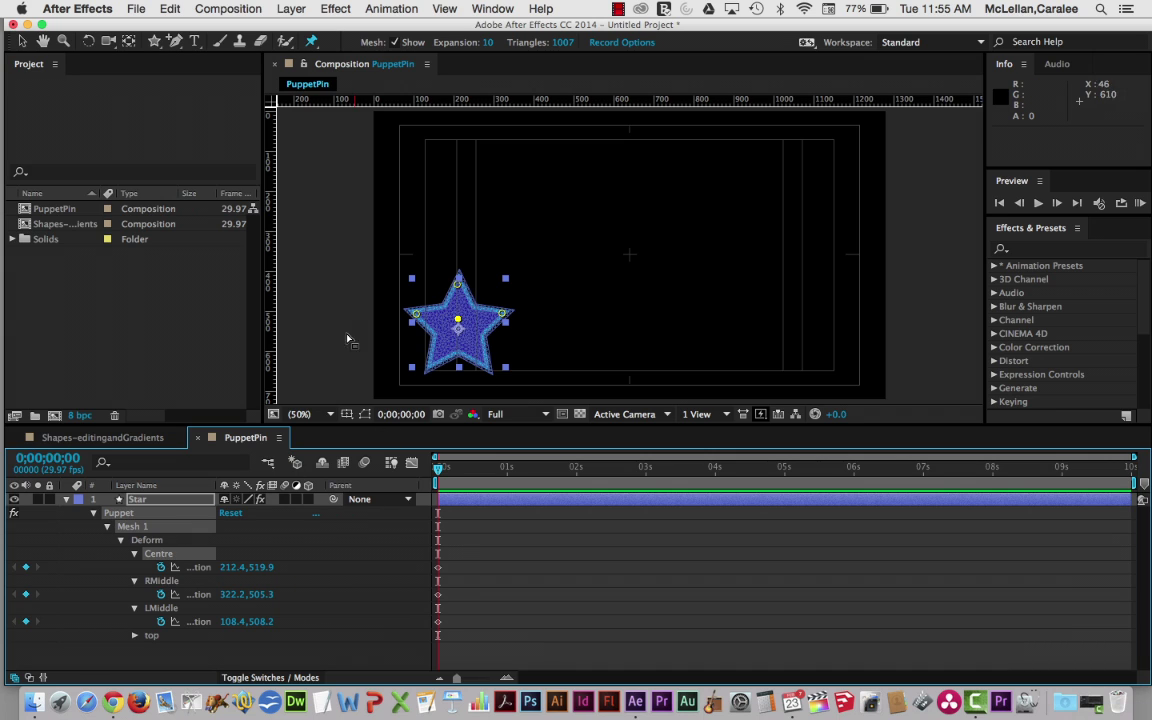
# Add a puppet pin in the star's lower-left tip and name it "LB".
pyautogui.click(429, 366)
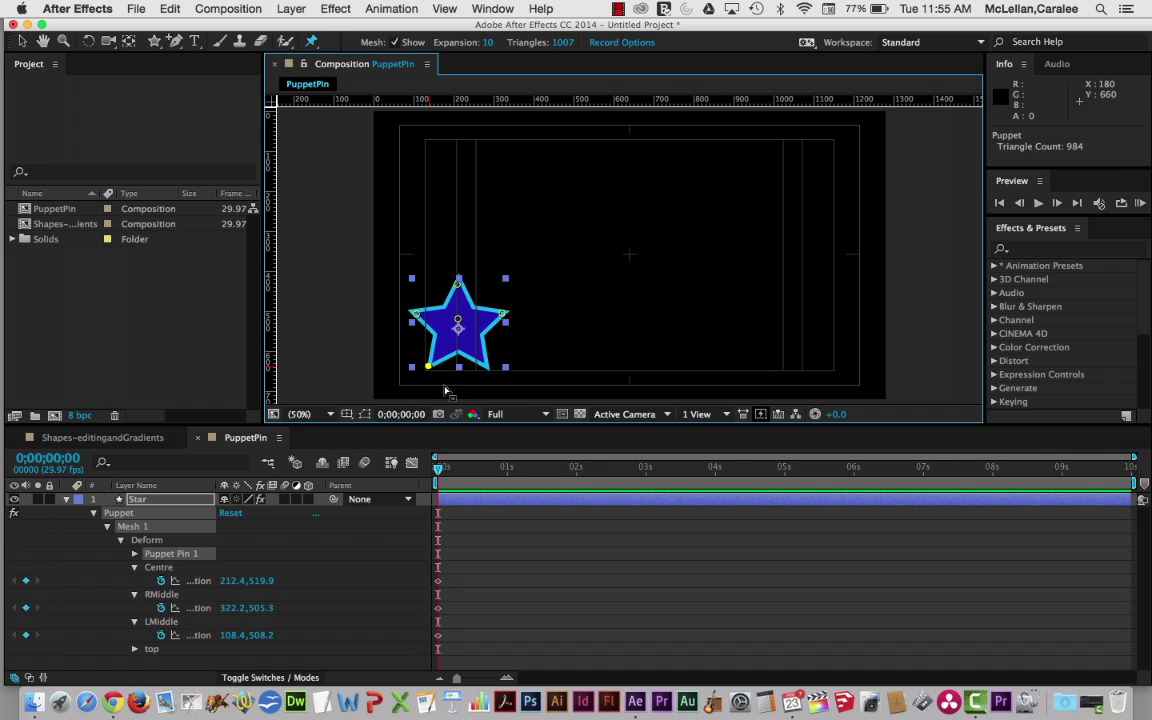
pyautogui.click(174, 558)
pyautogui.press('Return')
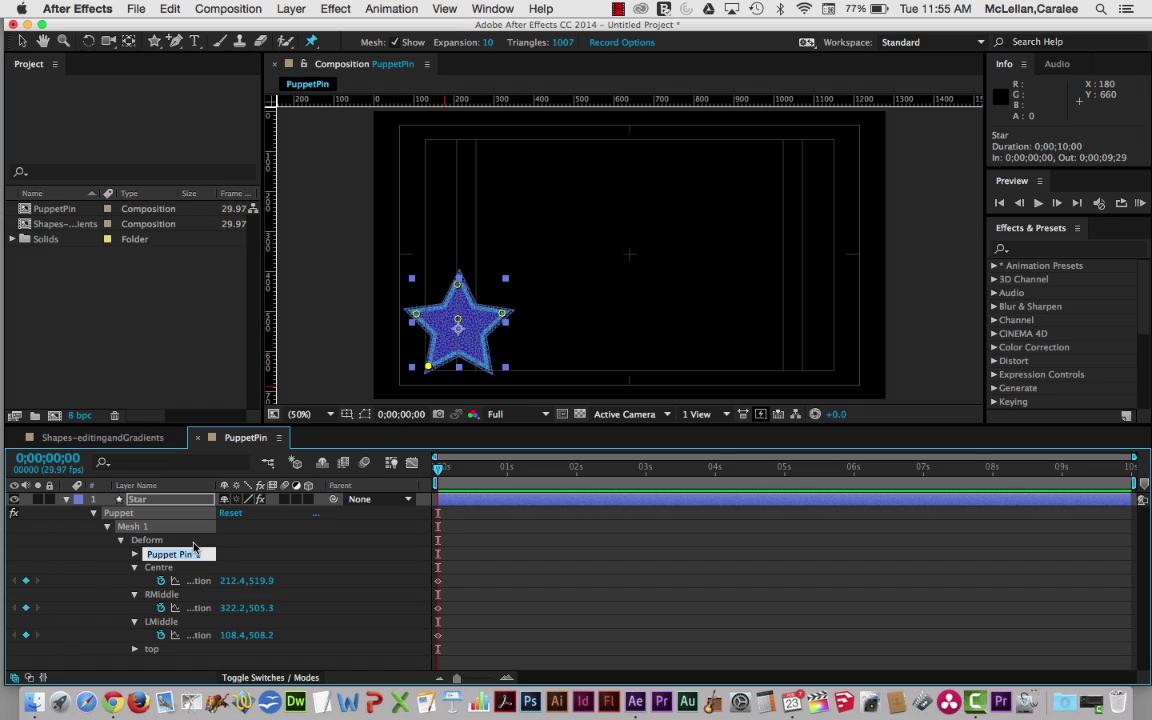
pyautogui.write('LB')
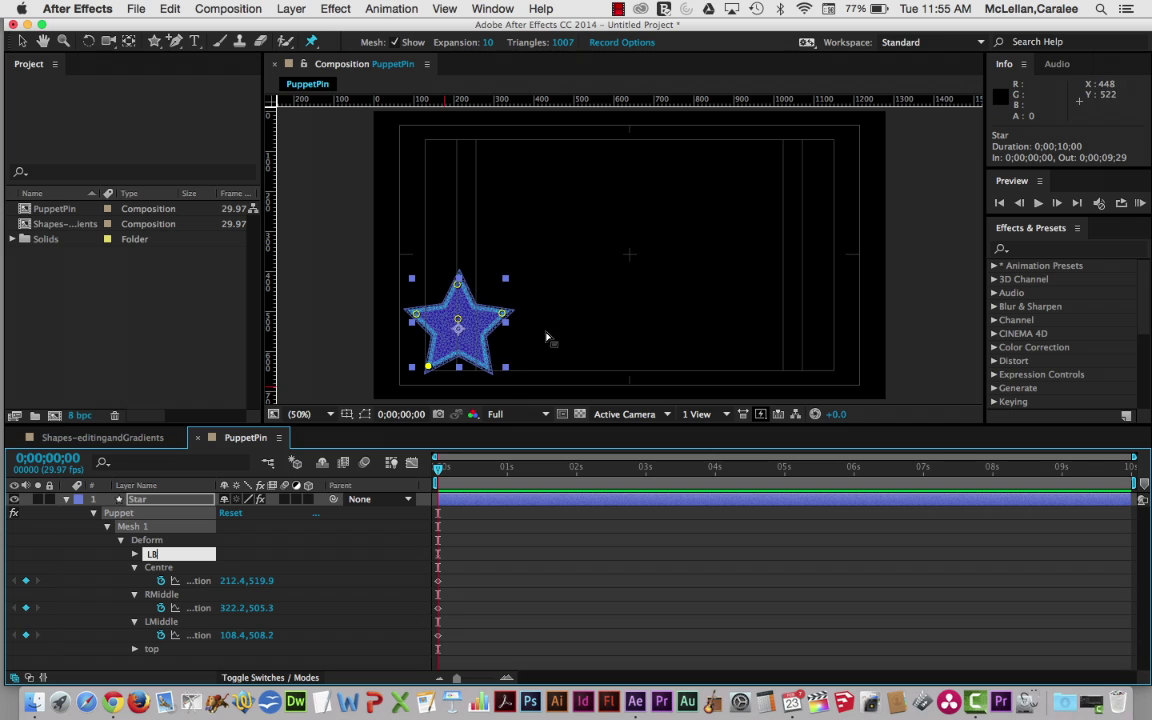
# Add a puppet pin in the star's lower-right tip and name it "RB".
pyautogui.click(486, 364)
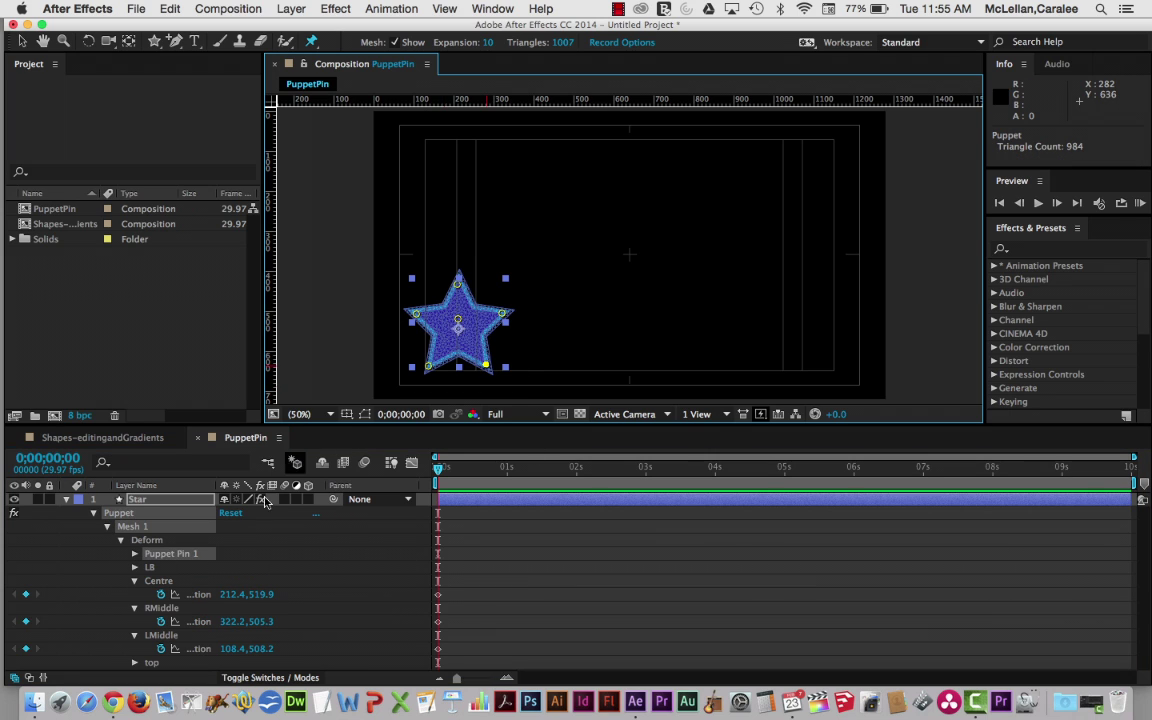
pyautogui.moveTo(200, 554); pyautogui.dragTo(198, 534)
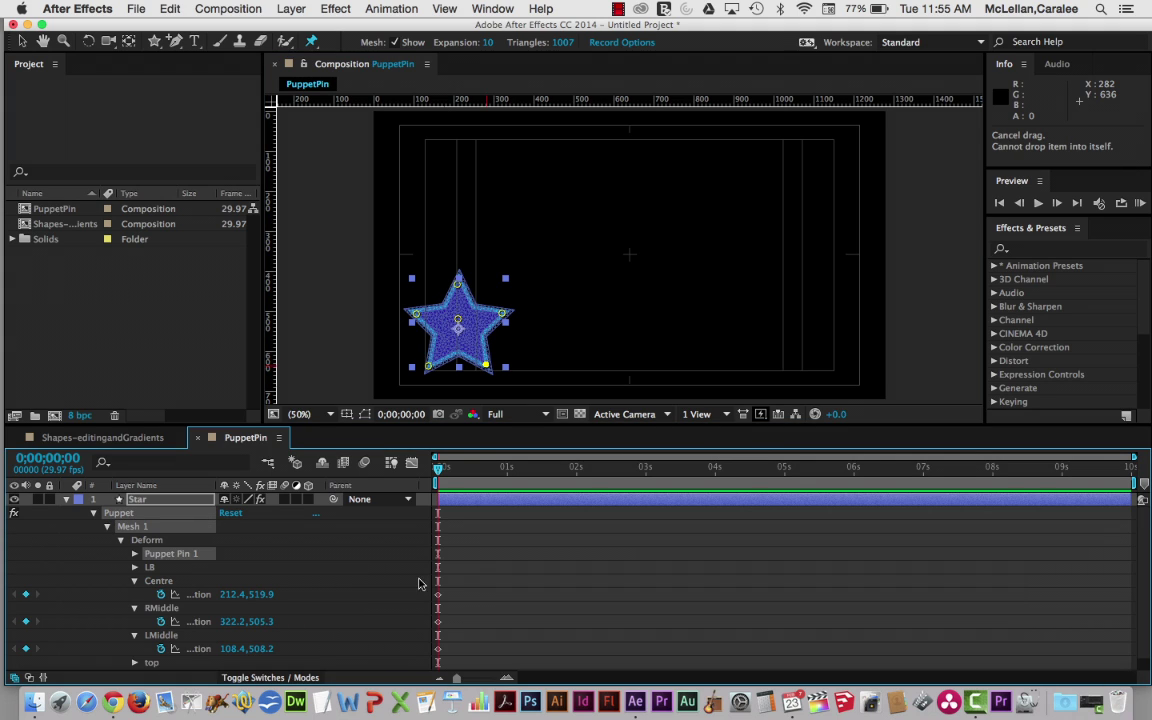
pyautogui.click(160, 555)
pyautogui.press('Return')
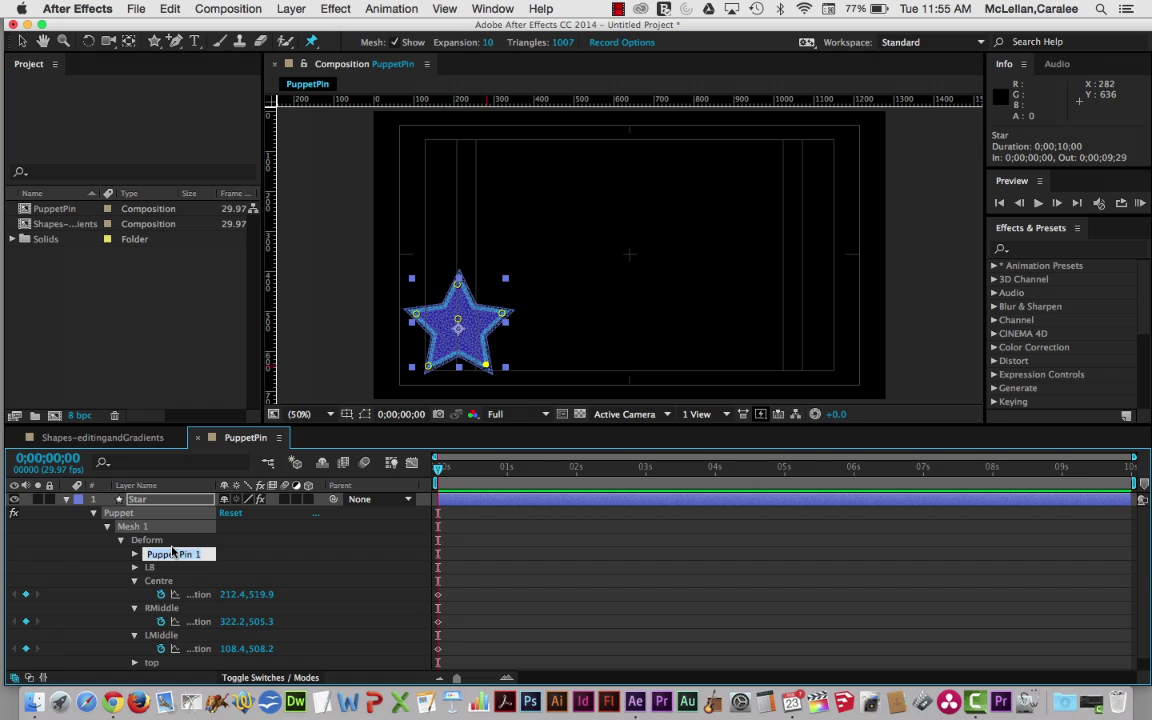
pyautogui.write('RB')
pyautogui.press('Return')
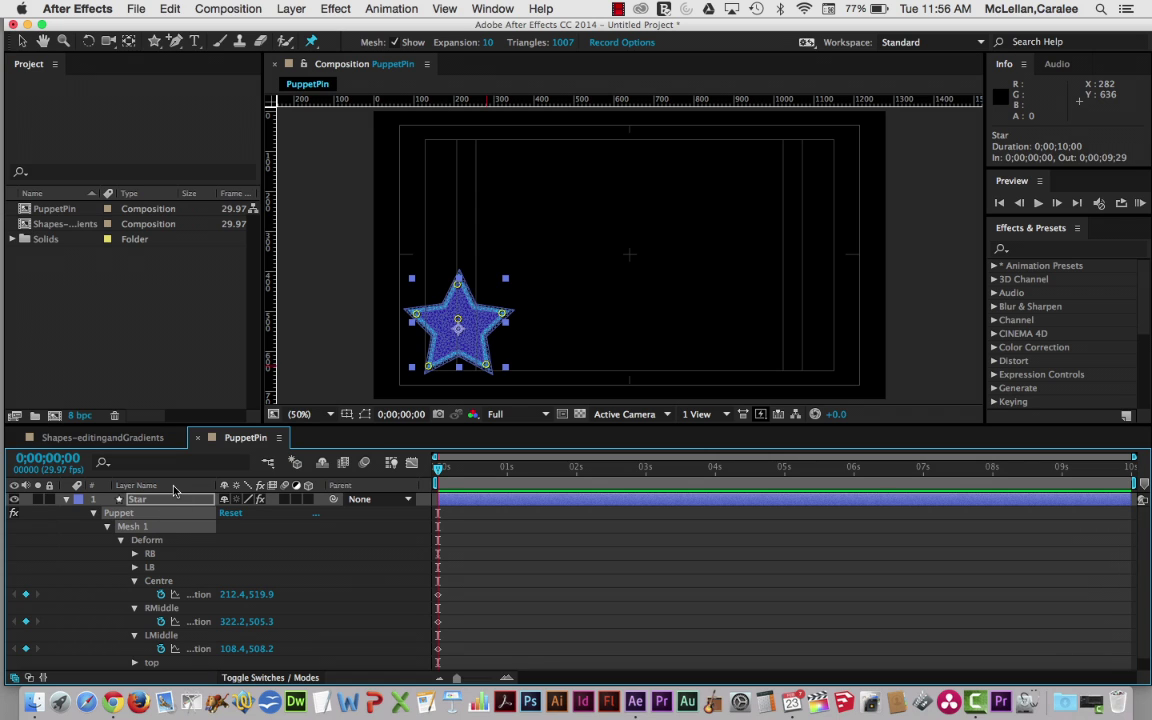
# Reveal the keyframed position properties of all the Star layer's puppet pins.
pyautogui.press('u')
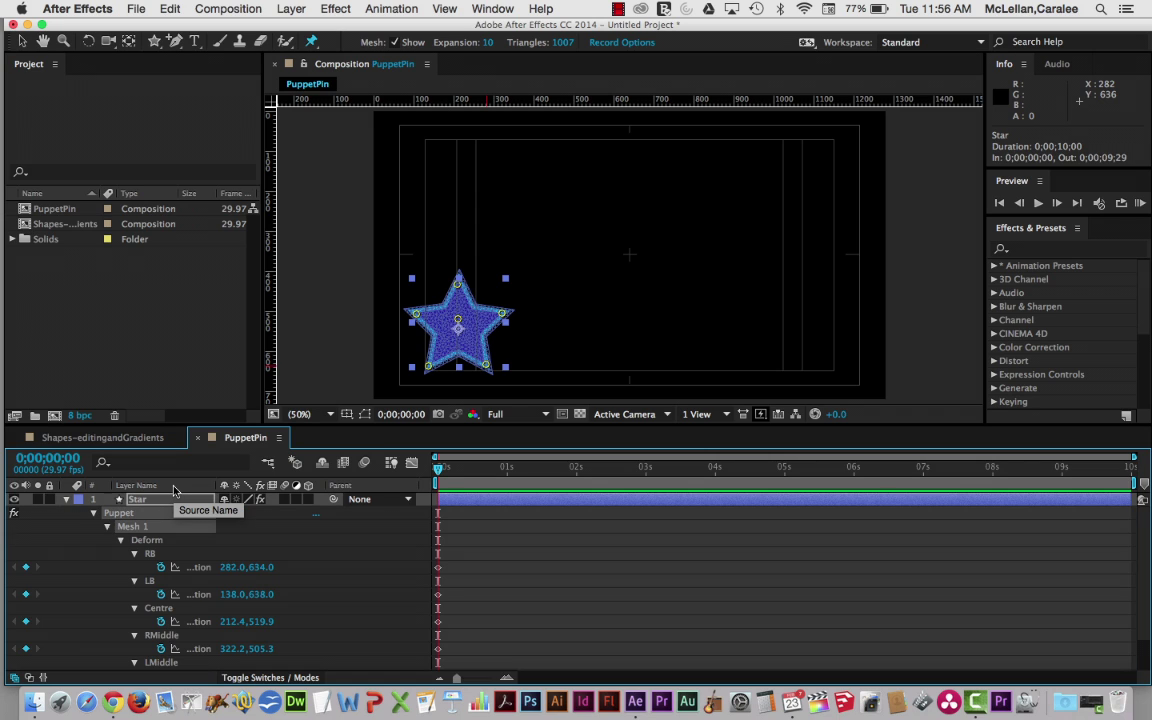
pyautogui.press('u')
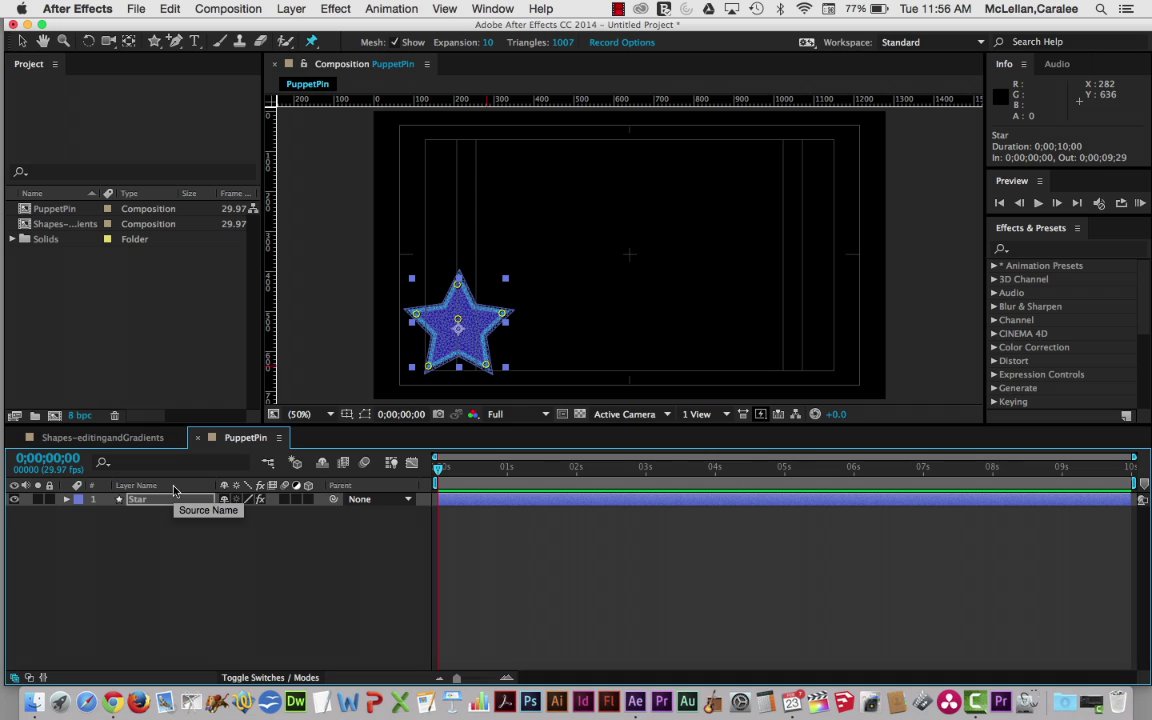
pyautogui.press('u')
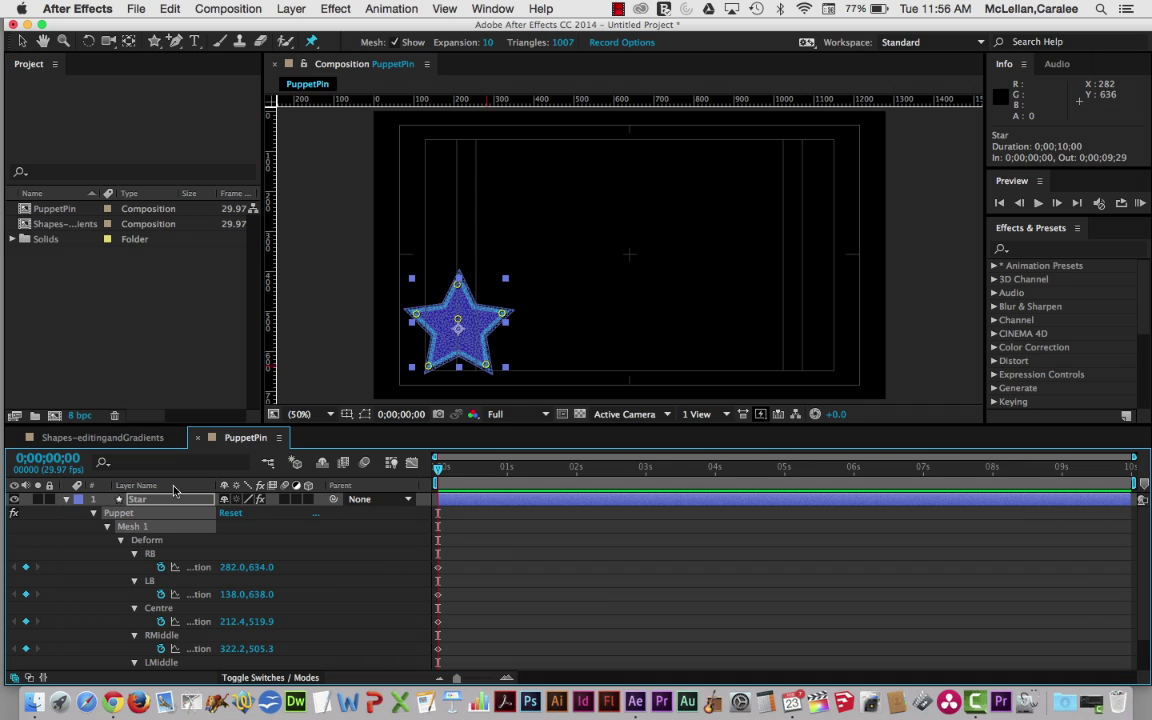
# At 0;00;00;03, move the RMiddle pin up and inward to about 304, 483 and the LMiddle pin down to about 108, 532.
pyautogui.moveTo(440, 470); pyautogui.dragTo(446, 469)
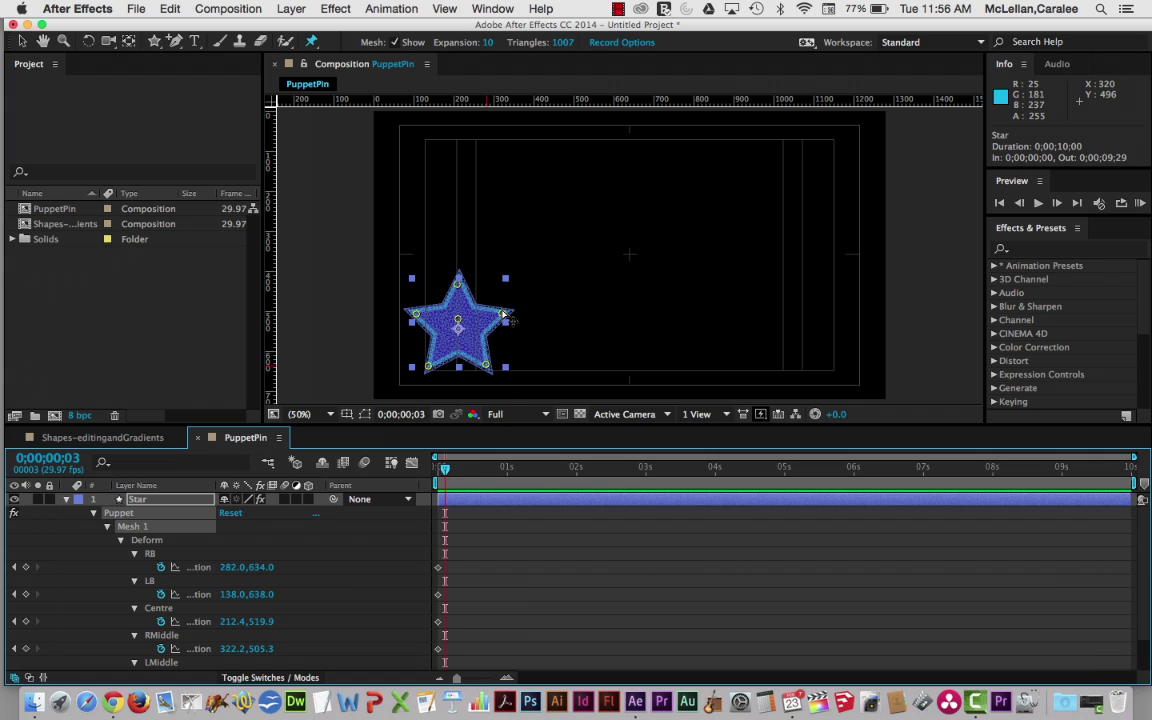
pyautogui.moveTo(503, 316); pyautogui.dragTo(494, 303)
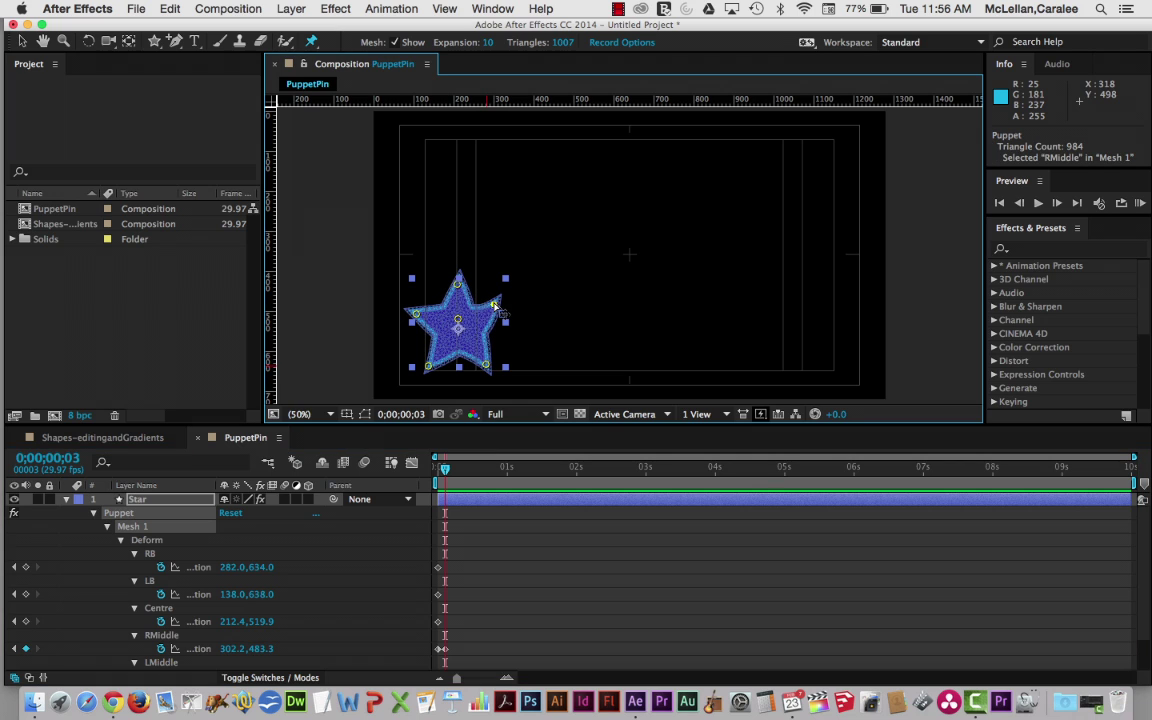
pyautogui.click(416, 316)
pyautogui.moveTo(418, 316); pyautogui.dragTo(417, 324)
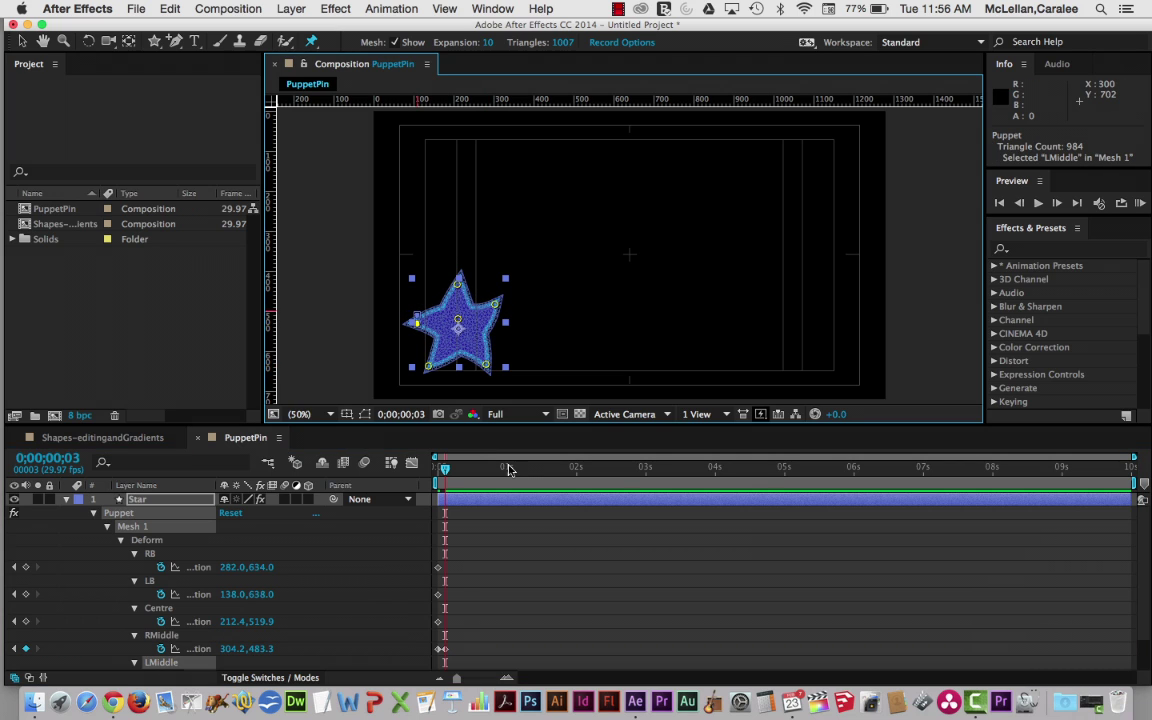
# Copy the six pins' starting keyframes at 0;00;00;00 and paste them at 0;00;04;00.
pyautogui.moveTo(448, 474); pyautogui.dragTo(437, 484)
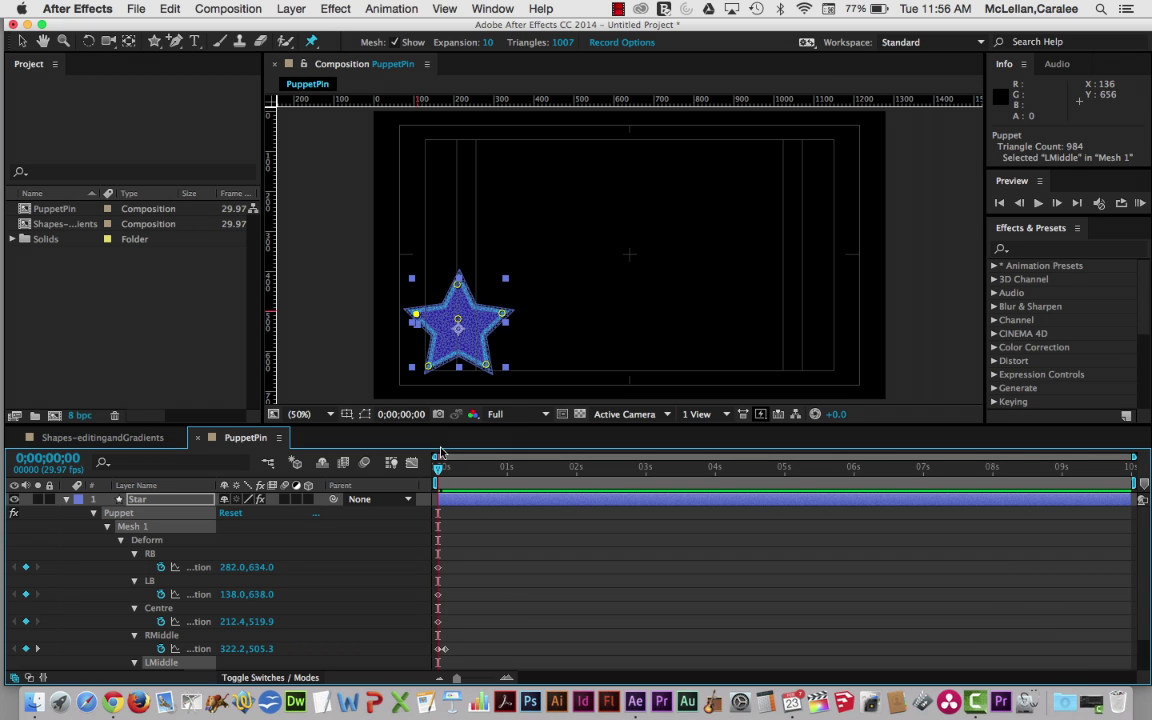
pyautogui.moveTo(453, 423); pyautogui.dragTo(458, 345)
pyautogui.moveTo(442, 638); pyautogui.dragTo(395, 418)
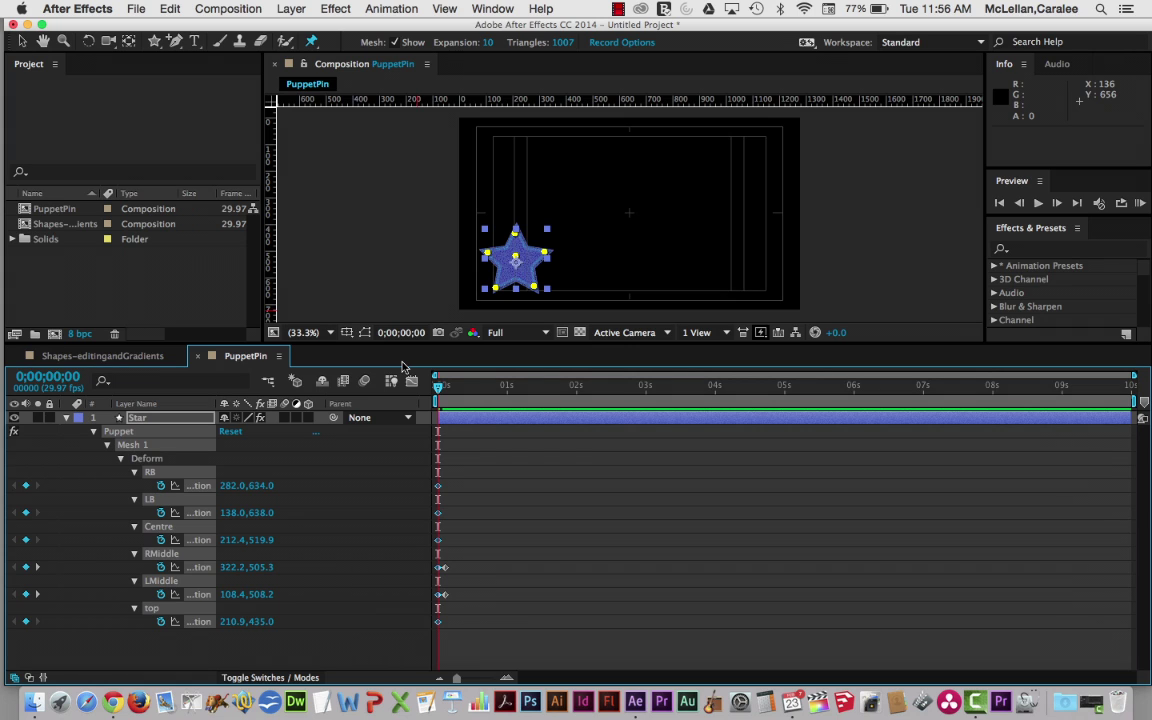
pyautogui.press('super+c')
pyautogui.moveTo(440, 388); pyautogui.dragTo(716, 405)
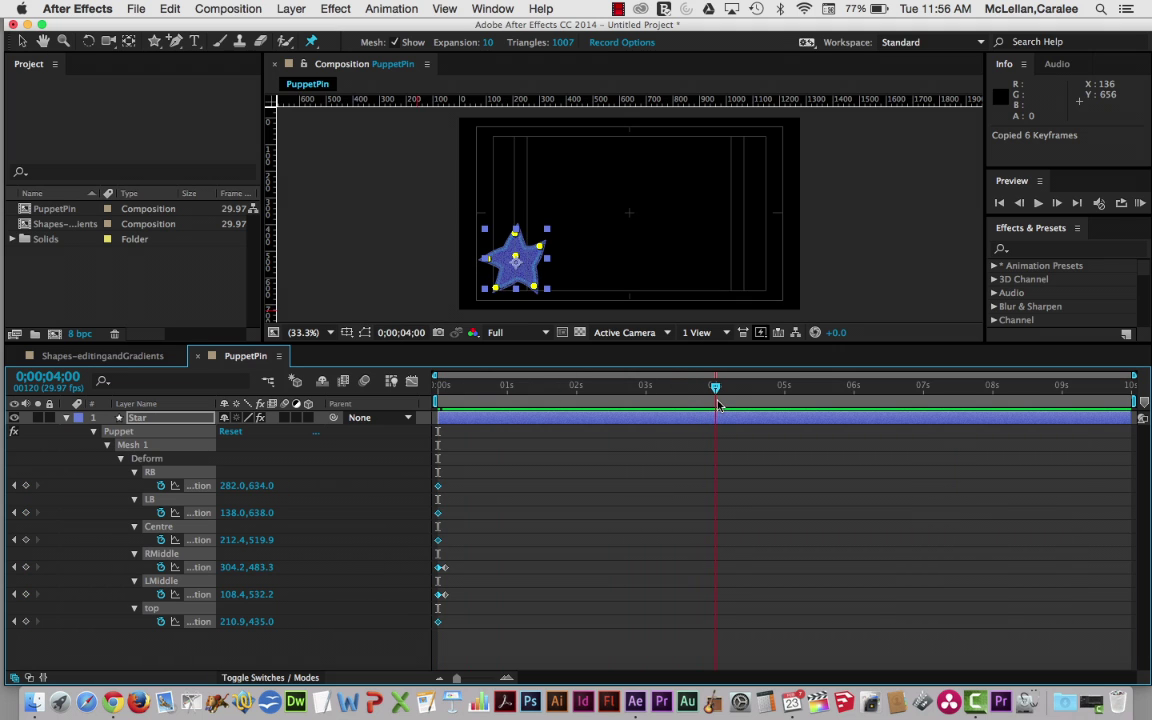
pyautogui.press('super+v')
pyautogui.press('super+v')
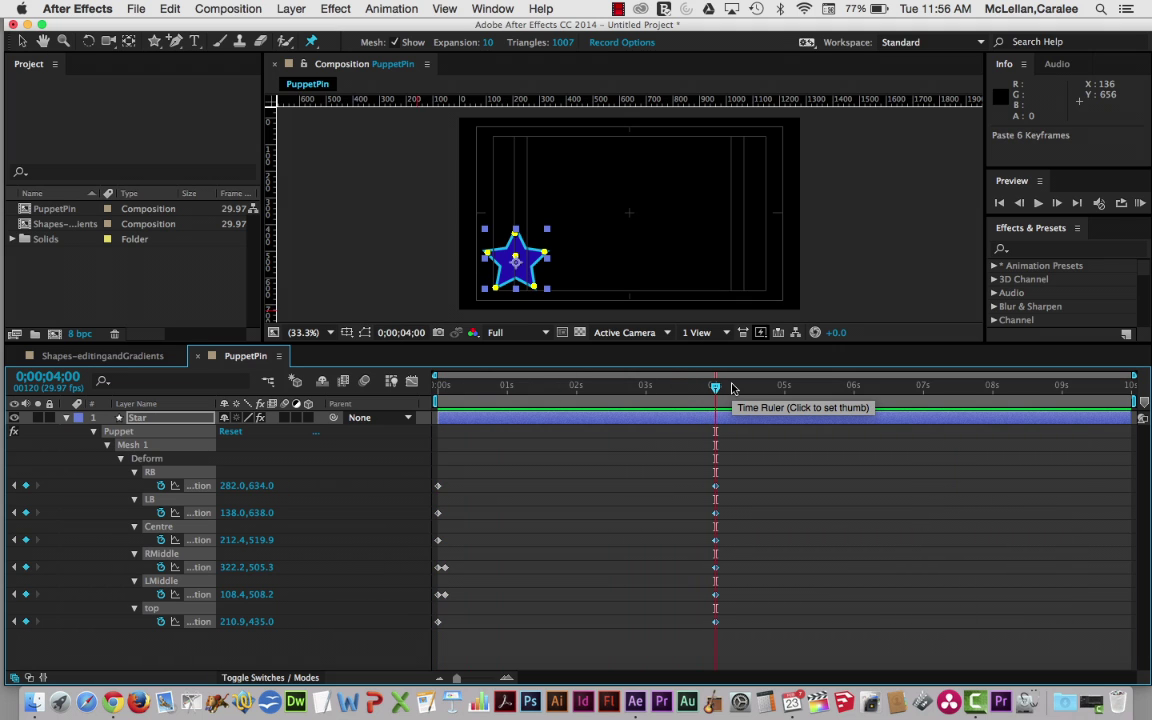
# Scrub between the 4-second keyframes and 0;00;00;03 to review how the star deforms.
pyautogui.click(713, 389)
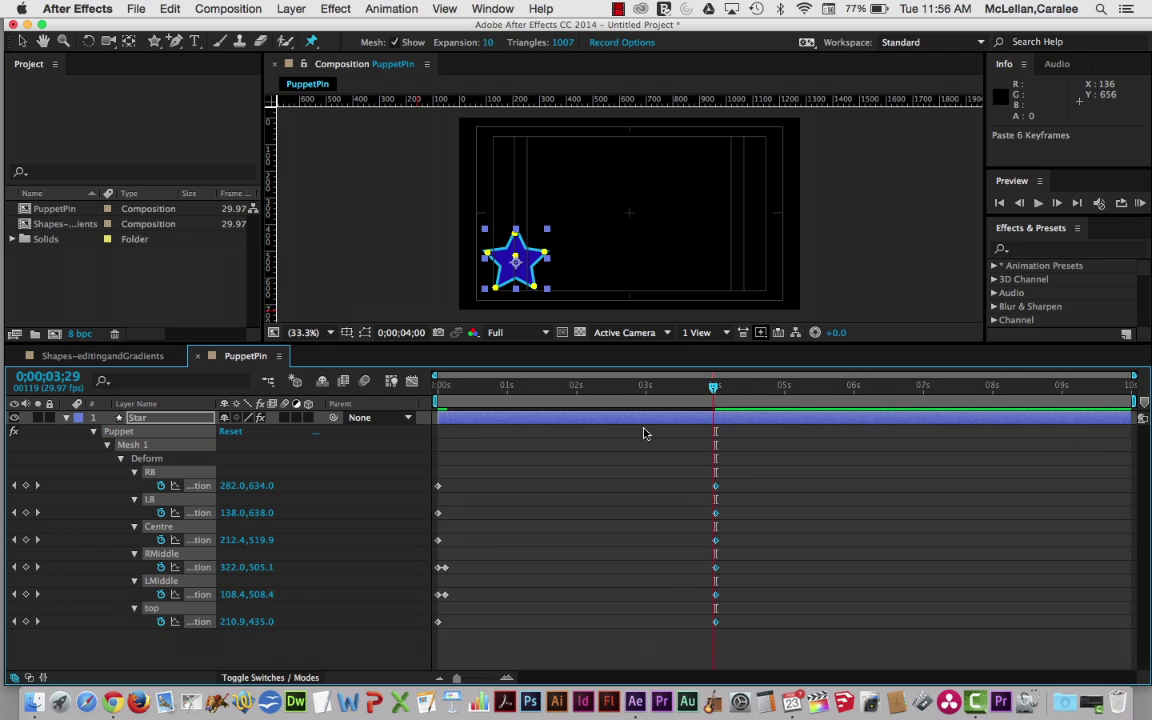
pyautogui.moveTo(643, 433); pyautogui.dragTo(443, 478)
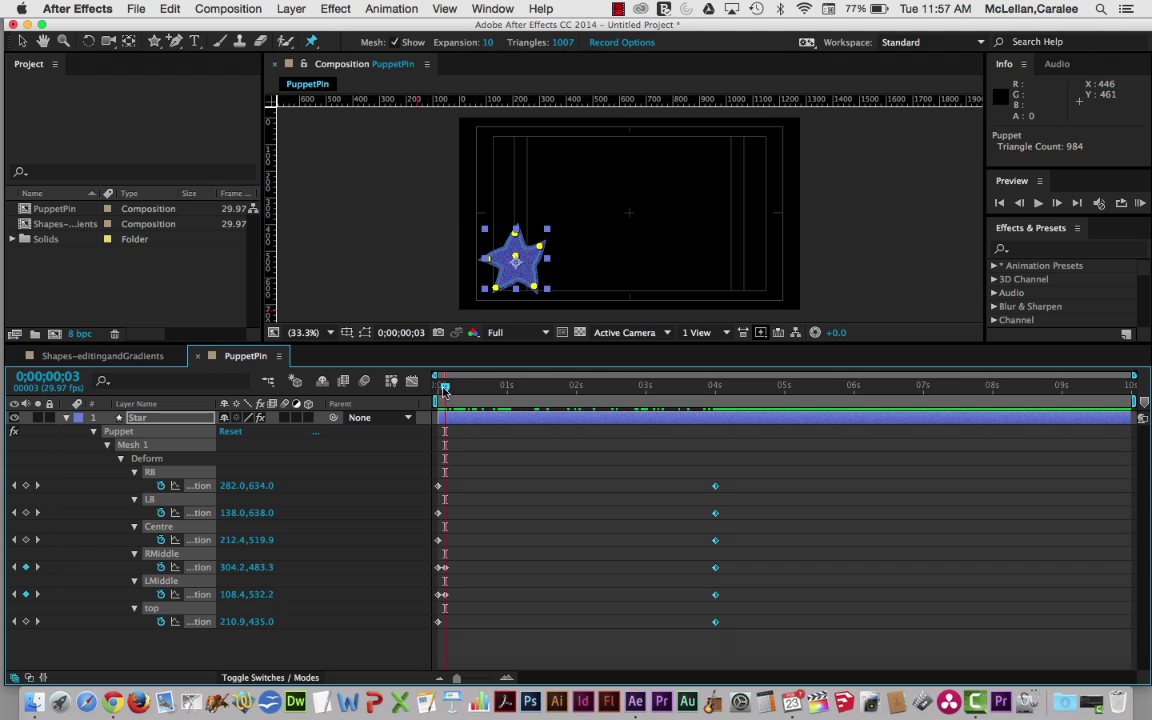
pyautogui.moveTo(444, 391); pyautogui.dragTo(727, 404)
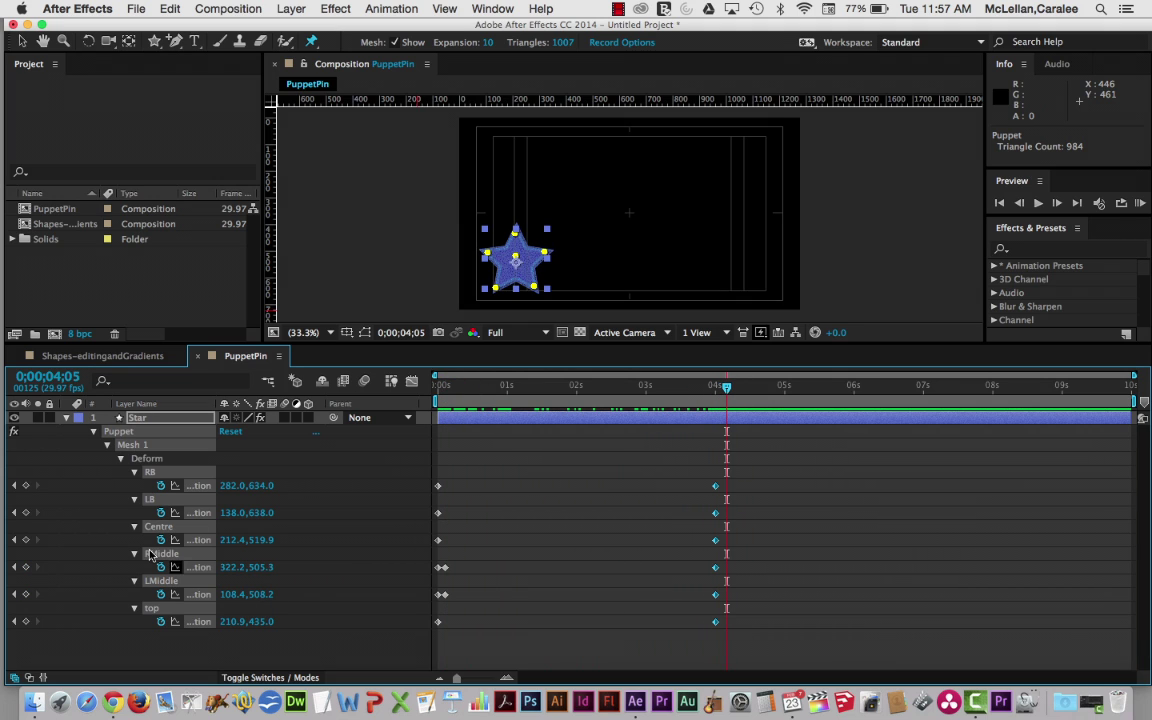
# At the 0;00;04;00 keyframes, move all six pins together to the composition's lower right, with the Centre pin at about 1082, 523.
pyautogui.click(14, 486)
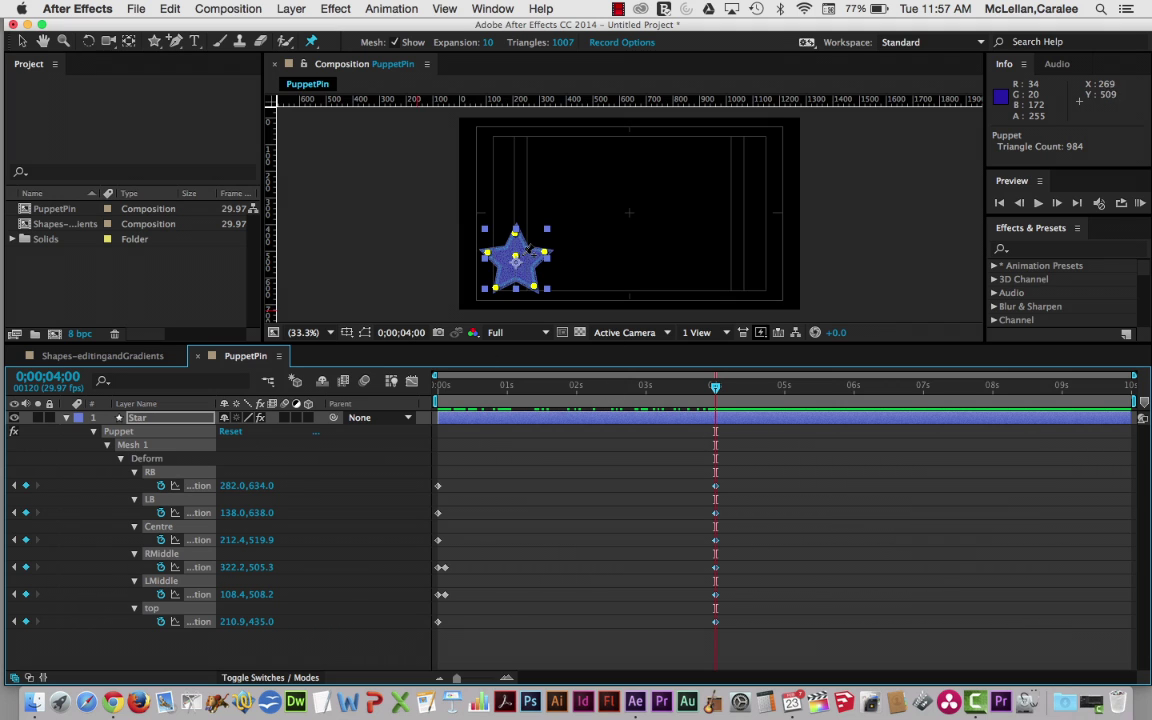
pyautogui.moveTo(518, 262); pyautogui.dragTo(760, 260)
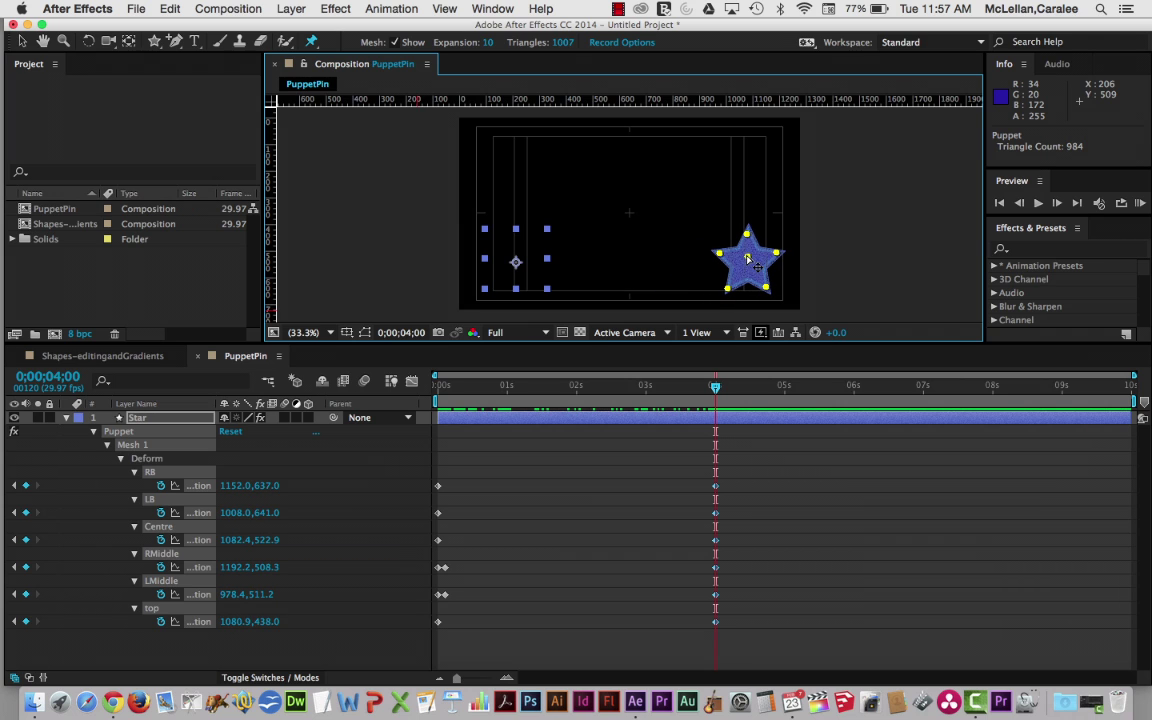
# At 0;00;00;06, move RMiddle to about 375, 499, LB to about 248, 636, LMiddle to about 167, 487 and top to about 275, 435.
pyautogui.moveTo(716, 389); pyautogui.dragTo(452, 498)
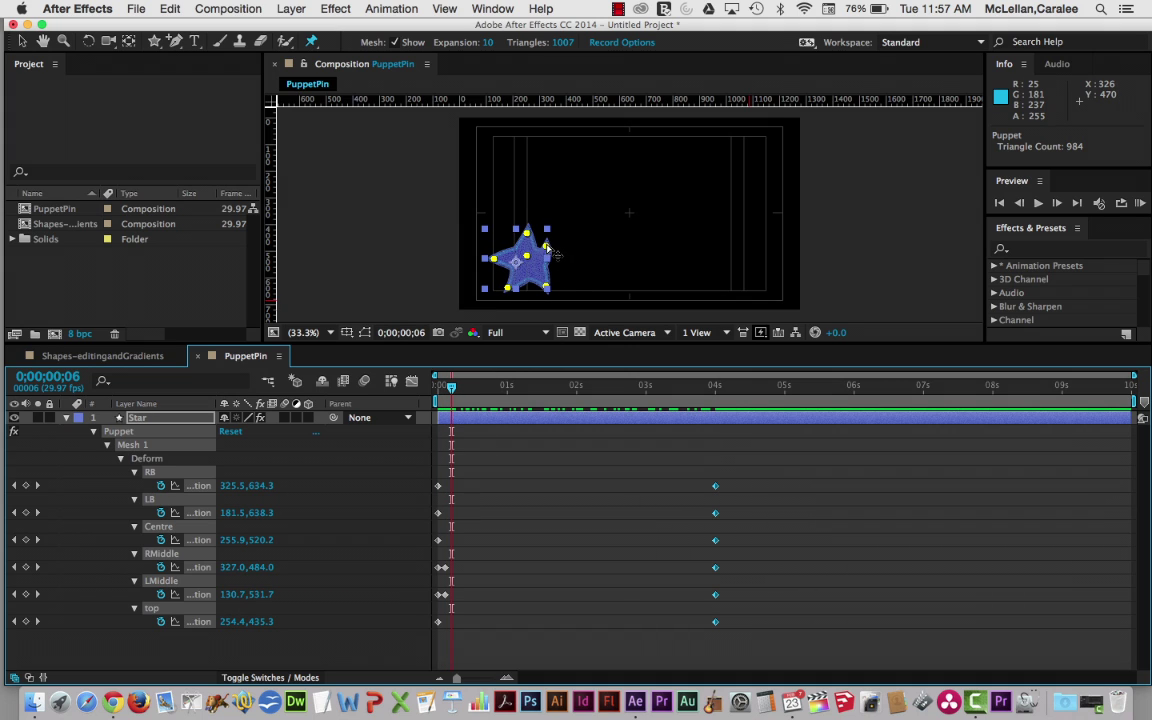
pyautogui.click(404, 275)
pyautogui.click(548, 249)
pyautogui.moveTo(548, 249); pyautogui.dragTo(560, 252)
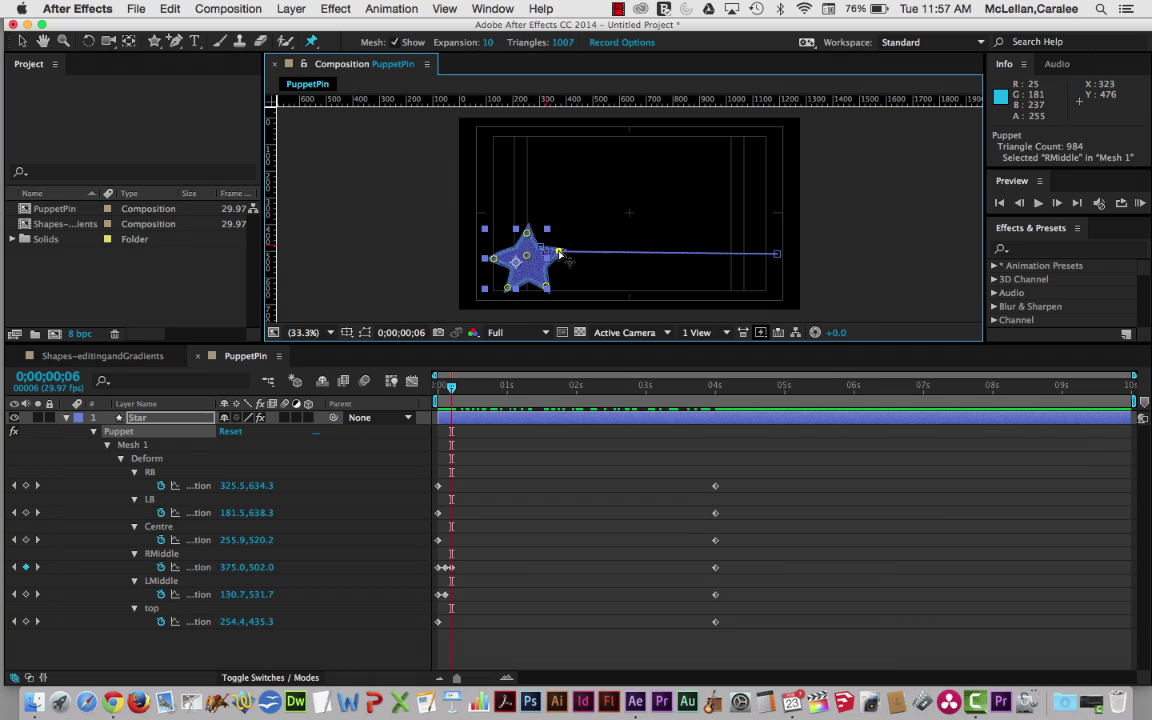
pyautogui.moveTo(510, 289); pyautogui.dragTo(503, 248)
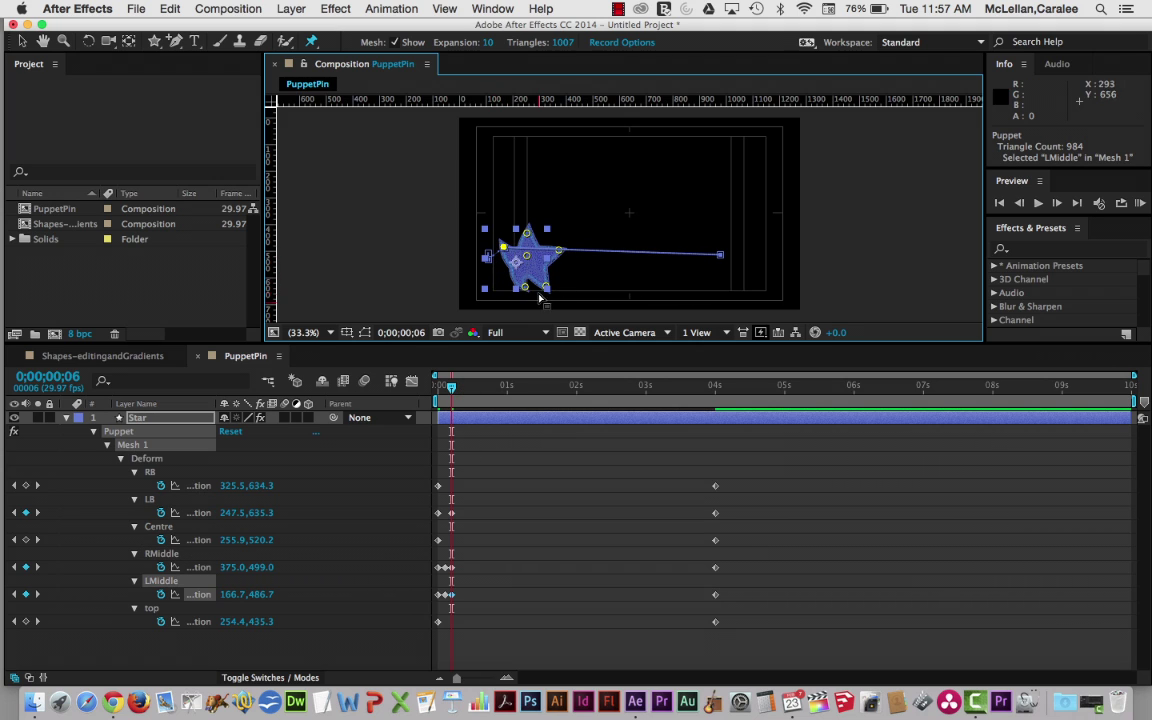
pyautogui.moveTo(526, 233); pyautogui.dragTo(533, 234)
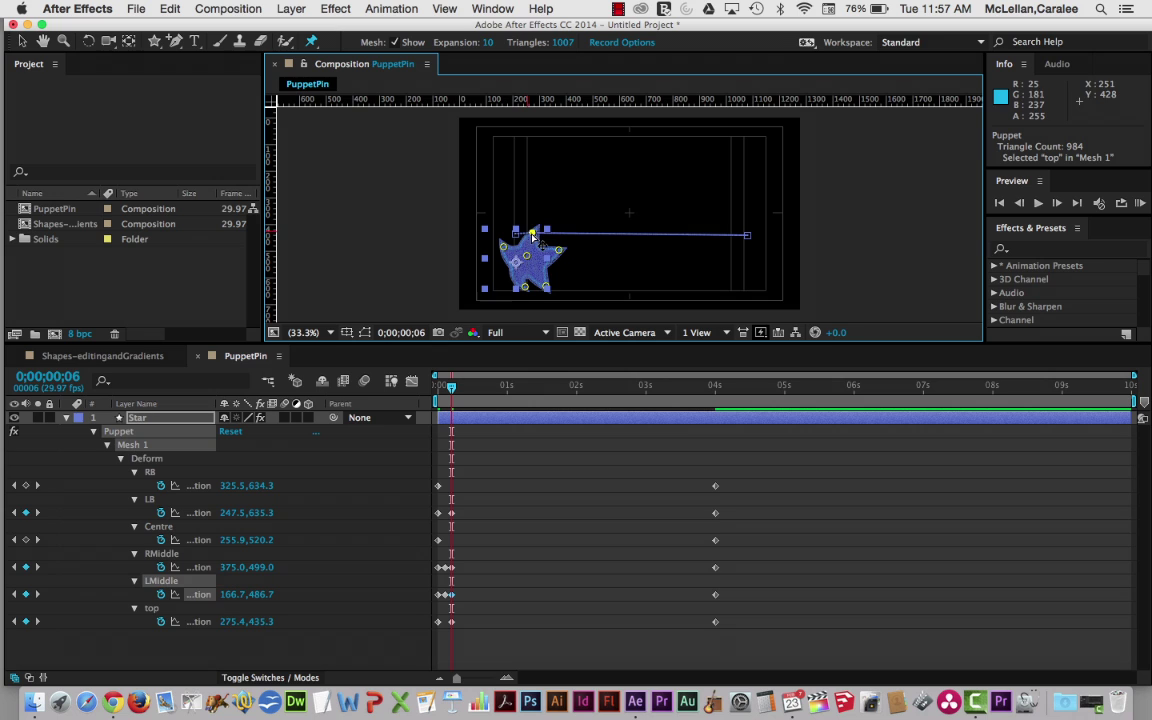
# At 0;00;00;10, reposition the top, LMiddle and RMiddle pins; at 0;00;00;12, move top to about 321, 409 and Centre to about 335, 521.
pyautogui.moveTo(452, 388); pyautogui.dragTo(461, 388)
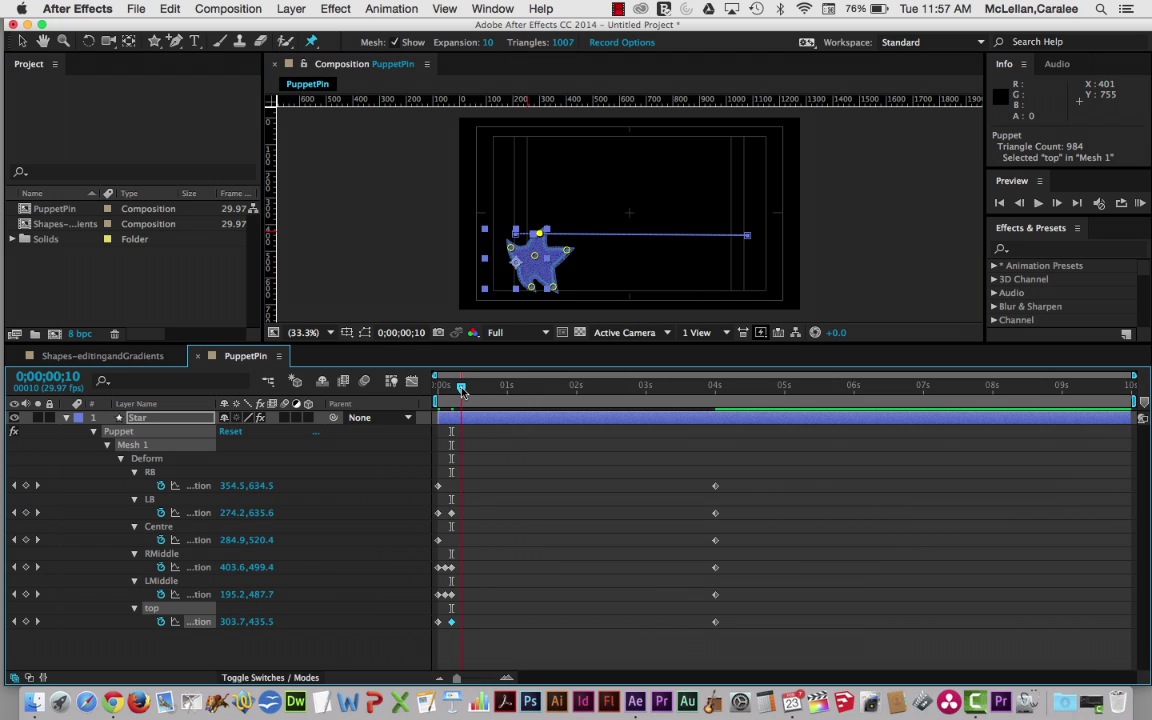
pyautogui.moveTo(540, 236); pyautogui.dragTo(503, 258)
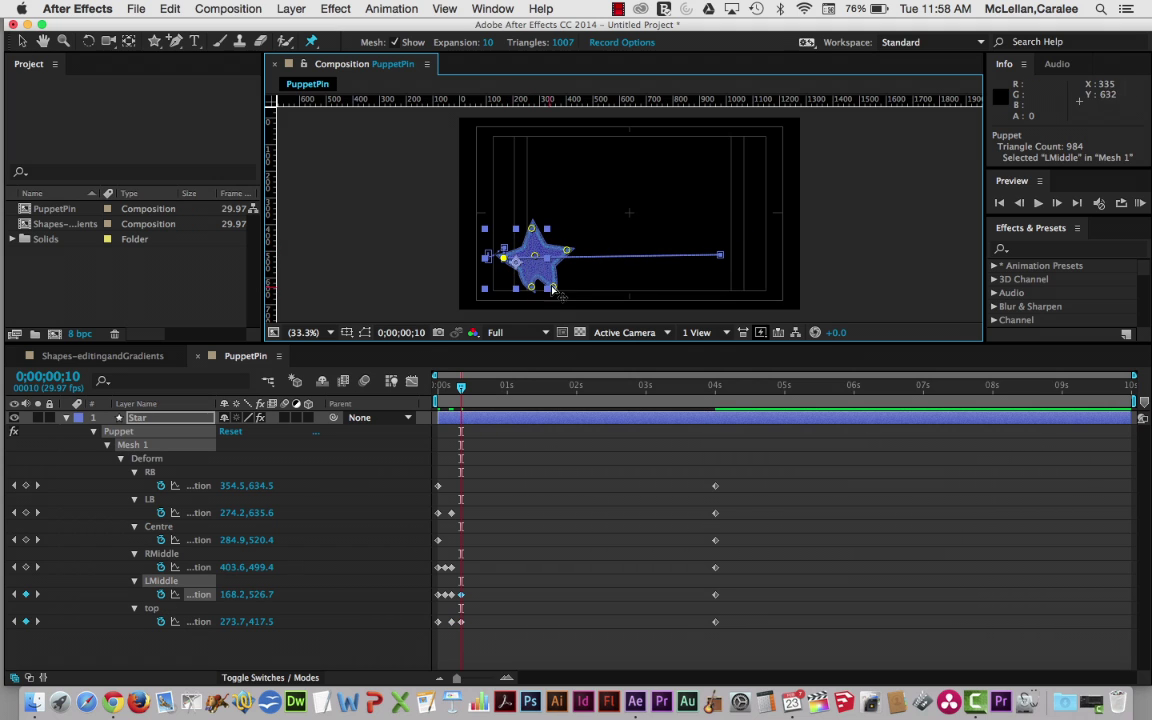
pyautogui.moveTo(566, 254); pyautogui.dragTo(570, 256)
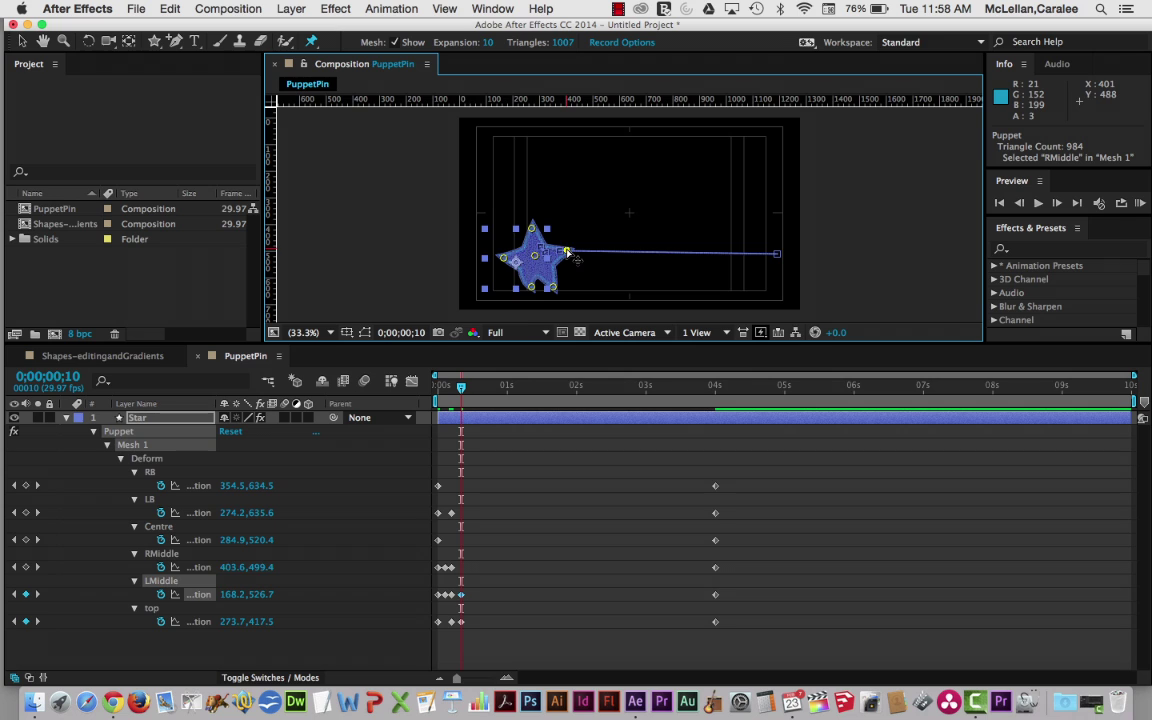
pyautogui.moveTo(461, 389); pyautogui.dragTo(466, 389)
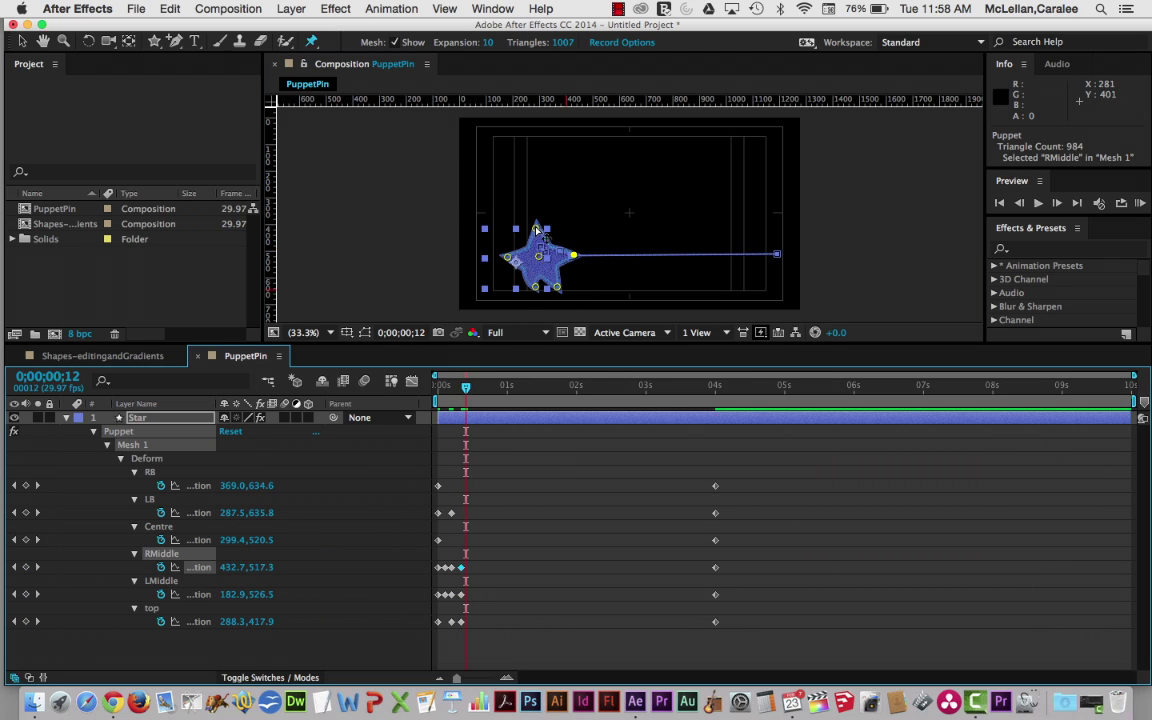
pyautogui.moveTo(537, 229); pyautogui.dragTo(548, 258)
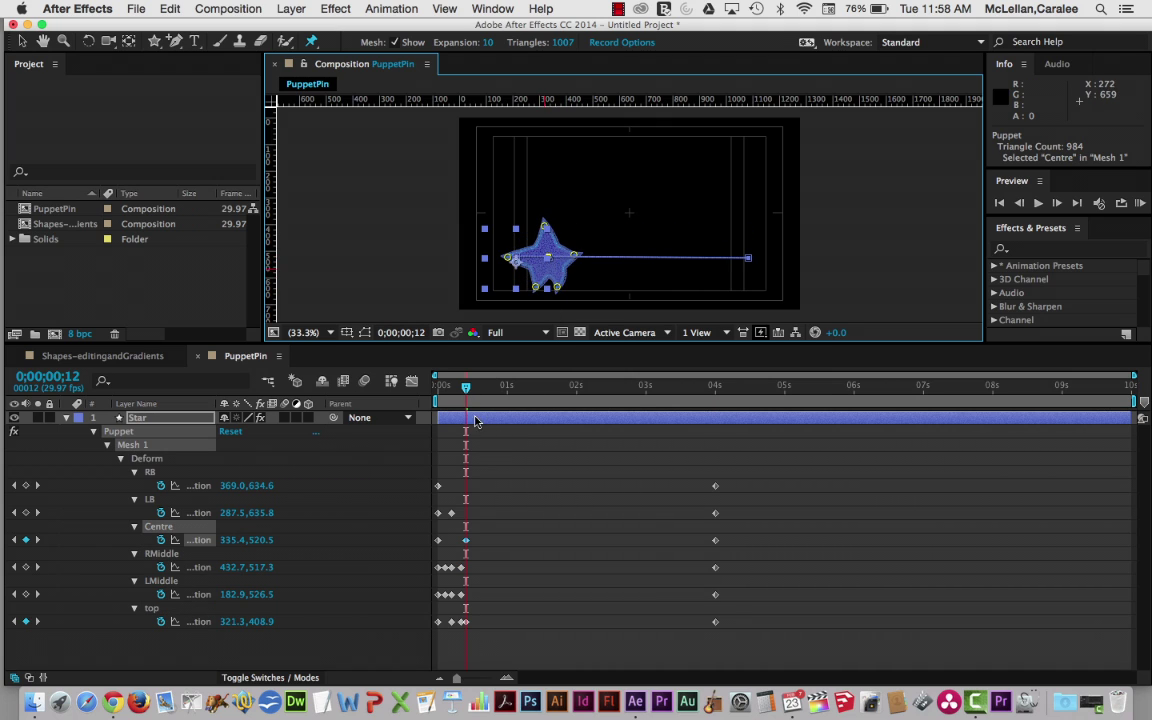
# At 0;00;00;15, move the top, RMiddle, LMiddle and RB pins forward; at 0;00;00;19, move all six, with Centre at about 456, 527.
pyautogui.moveTo(465, 390); pyautogui.dragTo(472, 390)
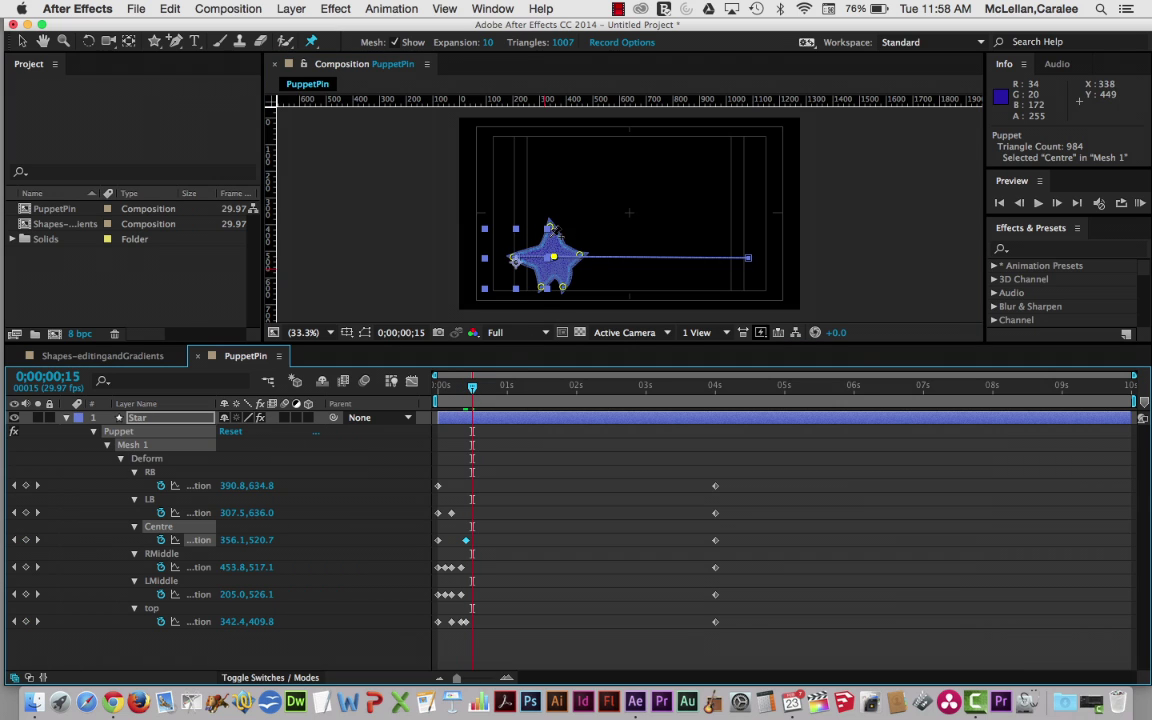
pyautogui.moveTo(551, 232); pyautogui.dragTo(590, 259)
pyautogui.moveTo(512, 257); pyautogui.dragTo(578, 288)
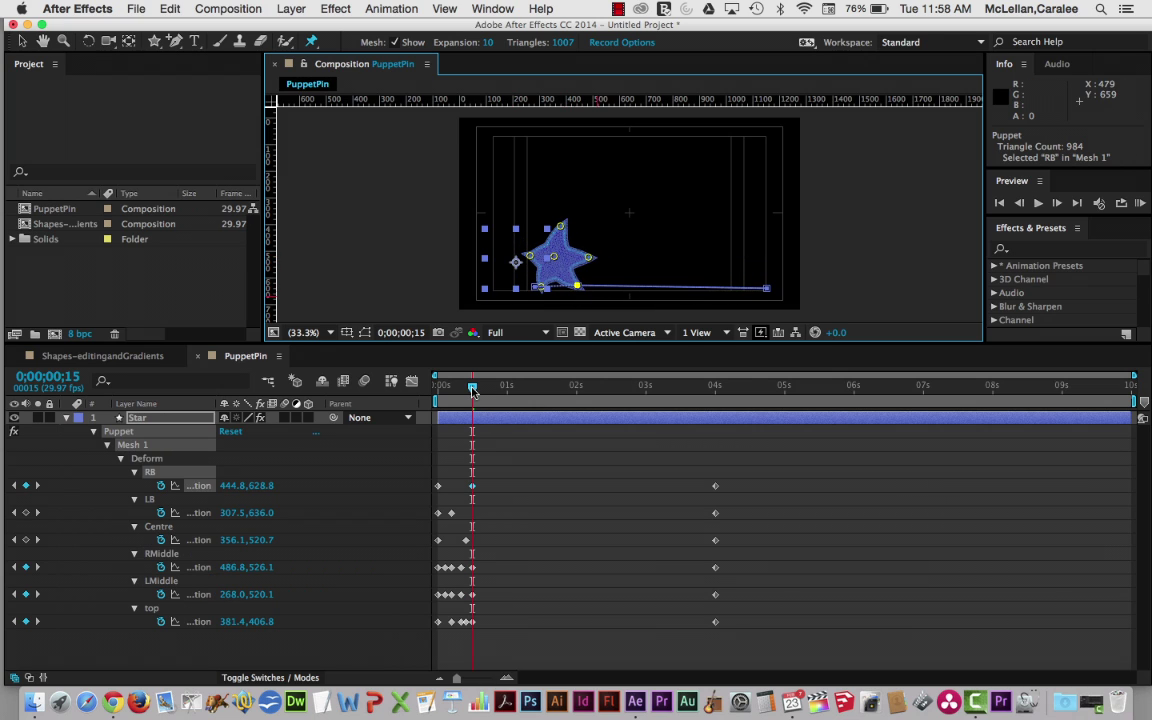
pyautogui.moveTo(472, 388); pyautogui.dragTo(481, 389)
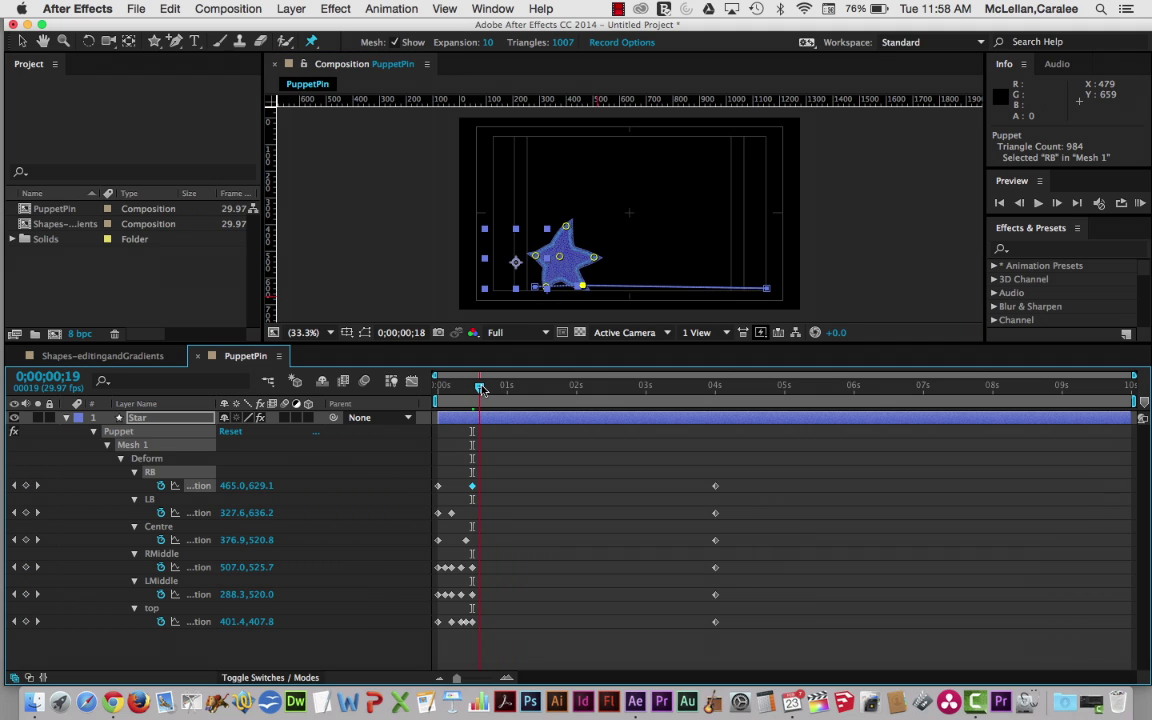
pyautogui.moveTo(566, 226); pyautogui.dragTo(555, 290)
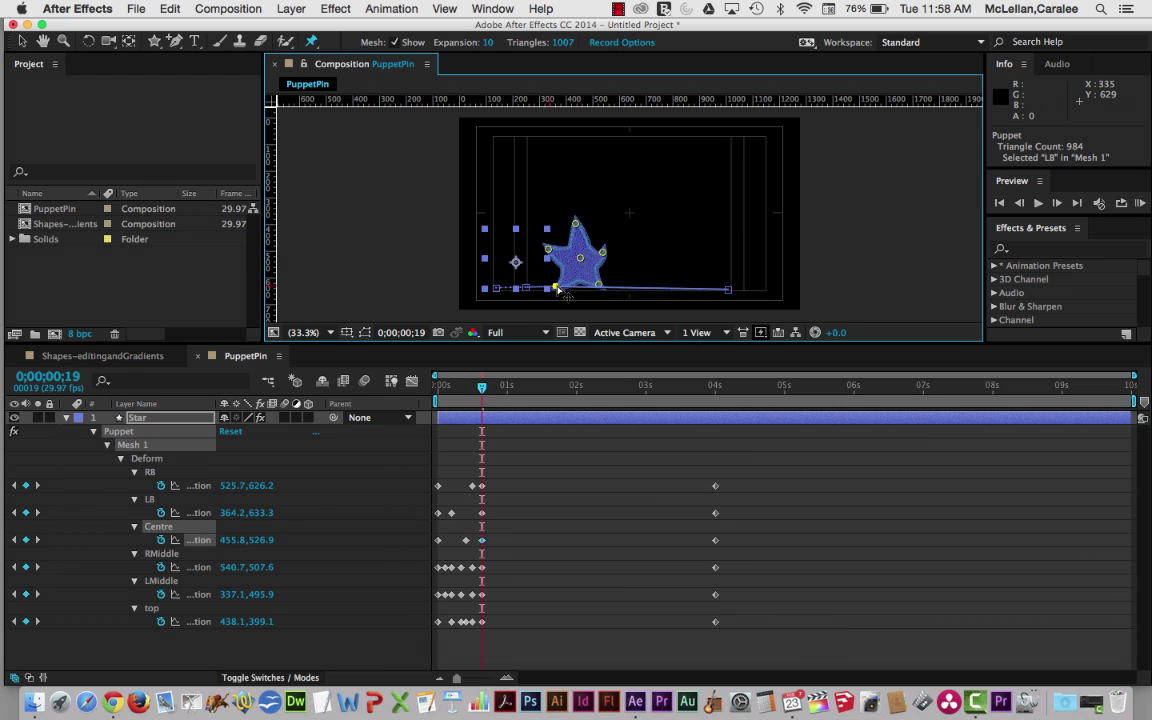
# At 0;00;00;22, move all six pins forward, placing RB at about 619, 627 and RMiddle at about 635, 478.
pyautogui.moveTo(482, 387); pyautogui.dragTo(489, 390)
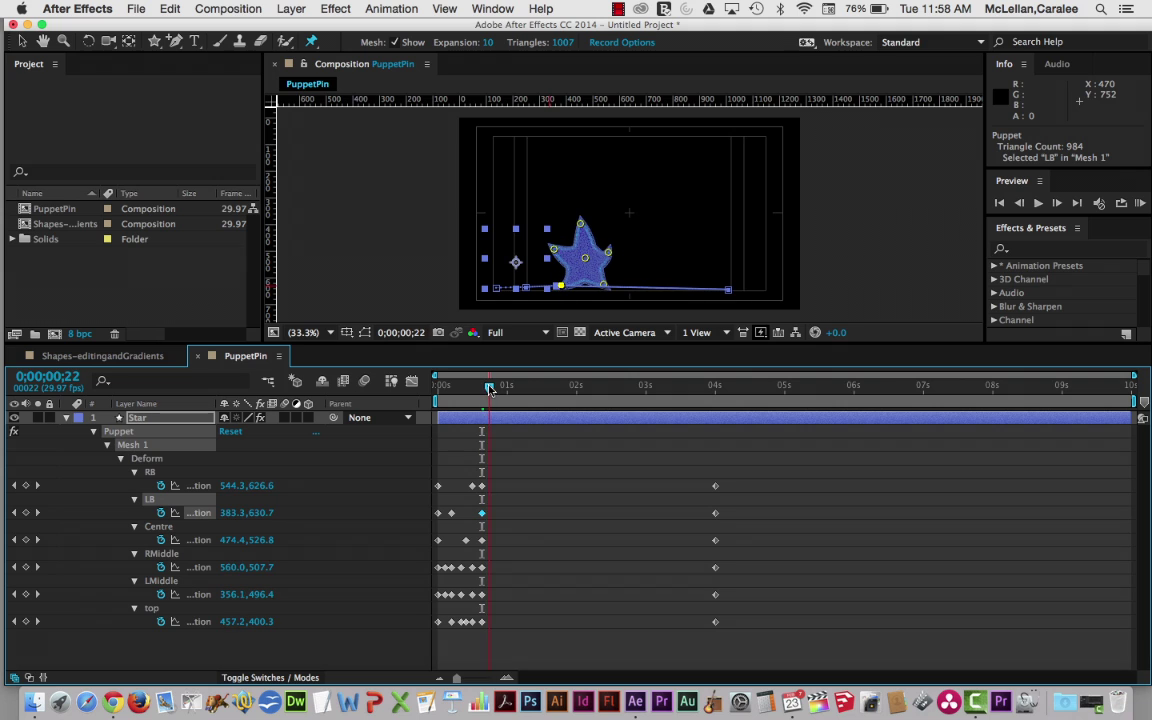
pyautogui.moveTo(585, 258); pyautogui.dragTo(624, 289)
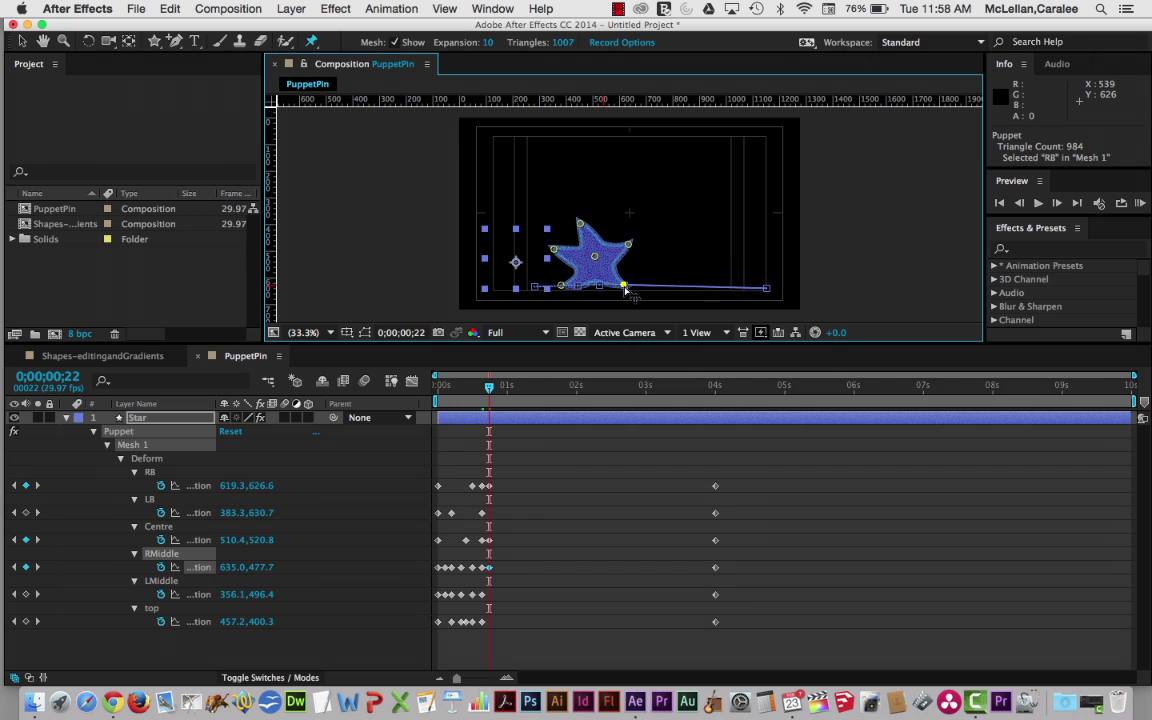
pyautogui.moveTo(547, 290); pyautogui.dragTo(604, 221)
# At 0;00;00;24, move all six pins forward; at 0;00;00;27, advance top, RMiddle, Centre and RB, with Centre at about 657, 484.
pyautogui.moveTo(489, 393)
pyautogui.mouseDown()
pyautogui.moveTo(400, 356)
pyautogui.moveTo(466, 395)
pyautogui.moveTo(484, 398)
pyautogui.moveTo(403, 350)
pyautogui.moveTo(398, 360)
pyautogui.moveTo(468, 397)
pyautogui.moveTo(495, 395)
pyautogui.mouseUp()
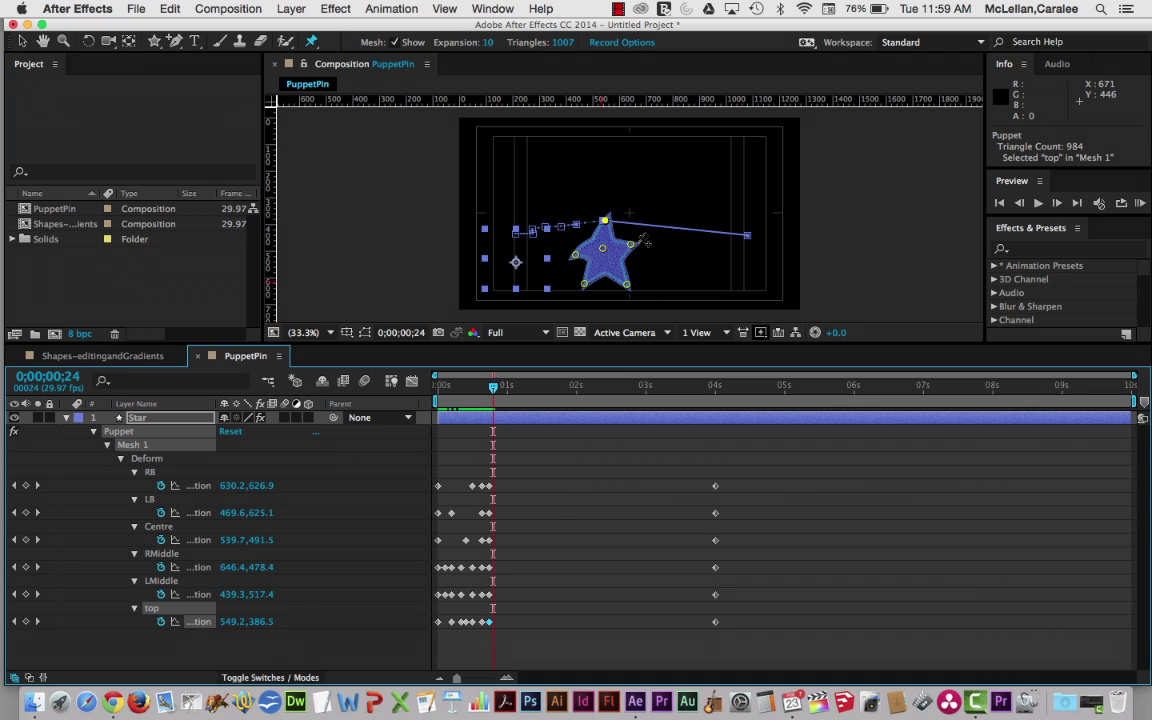
pyautogui.moveTo(625, 285); pyautogui.dragTo(590, 238)
pyautogui.moveTo(497, 390); pyautogui.dragTo(500, 389)
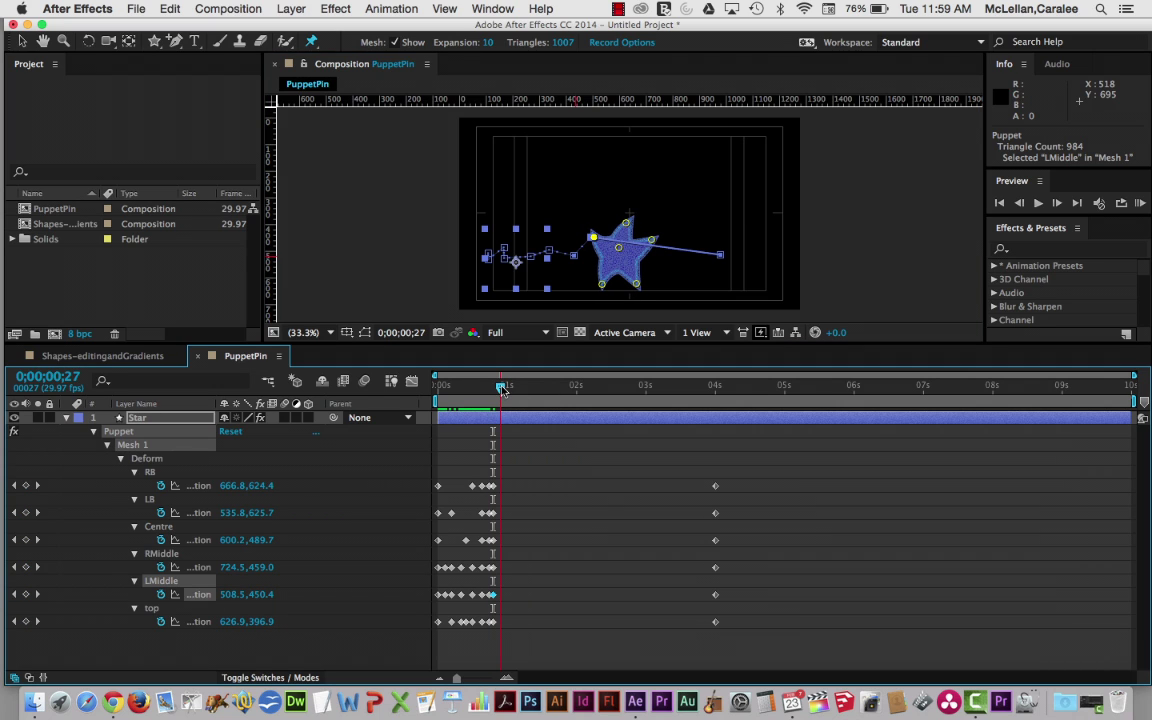
pyautogui.moveTo(625, 226); pyautogui.dragTo(657, 287)
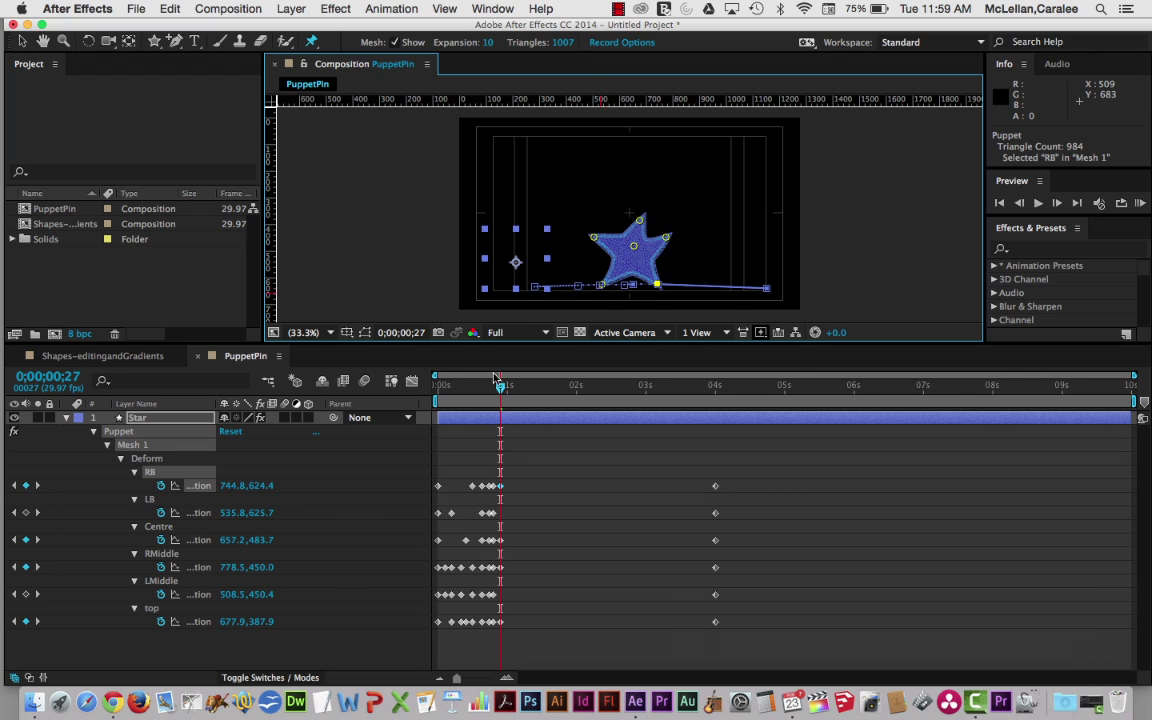
# At 0;00;01;00, move top to about 733, 384, Centre to 725, 488, RMiddle to 861, 452, RB to 833, 622 and LMiddle to 578, 468.
pyautogui.moveTo(500, 390); pyautogui.dragTo(507, 389)
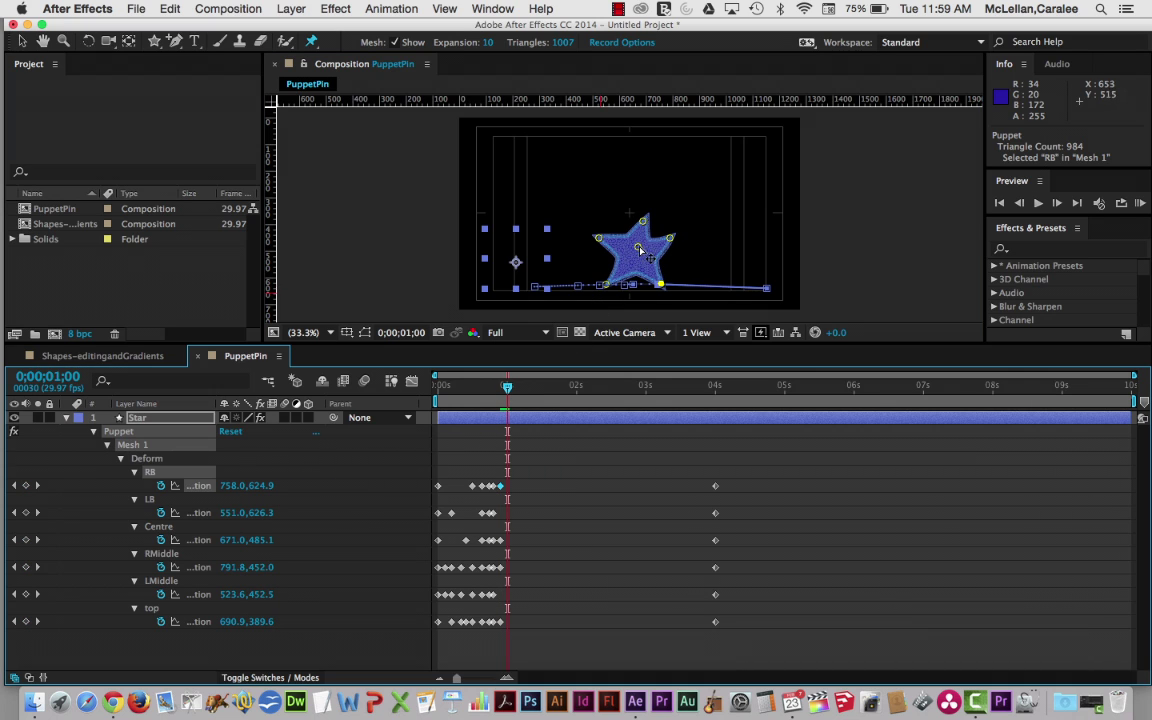
pyautogui.moveTo(646, 224); pyautogui.dragTo(688, 238)
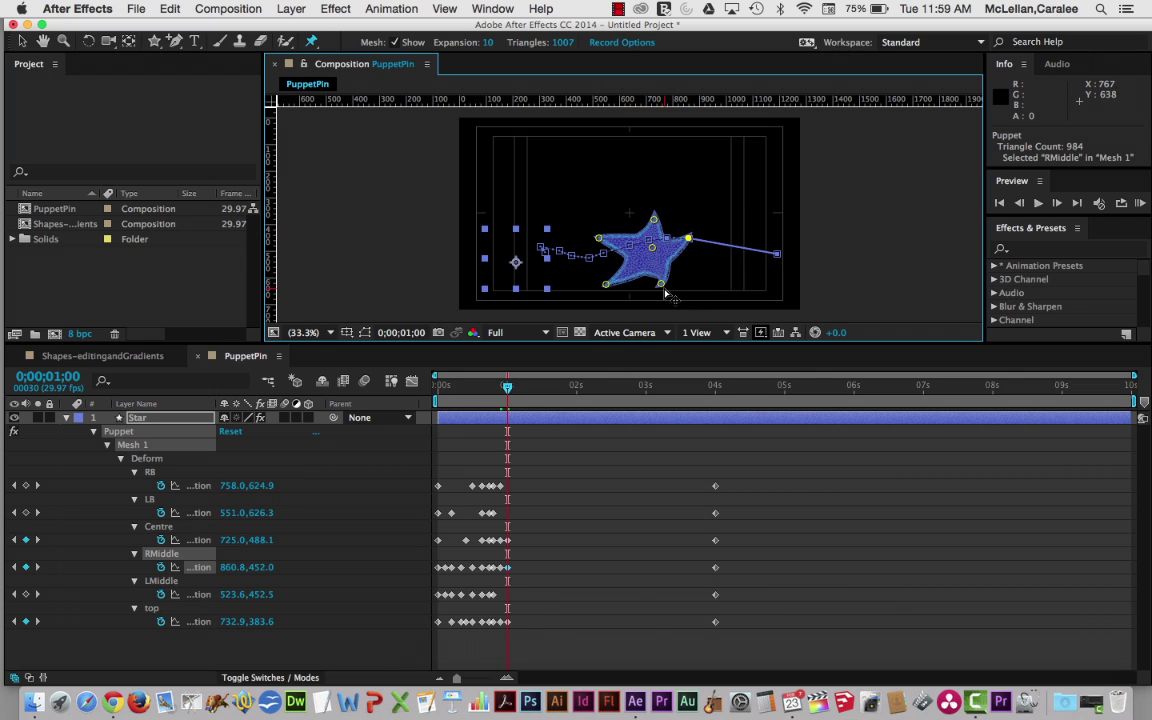
pyautogui.moveTo(661, 285); pyautogui.dragTo(681, 285)
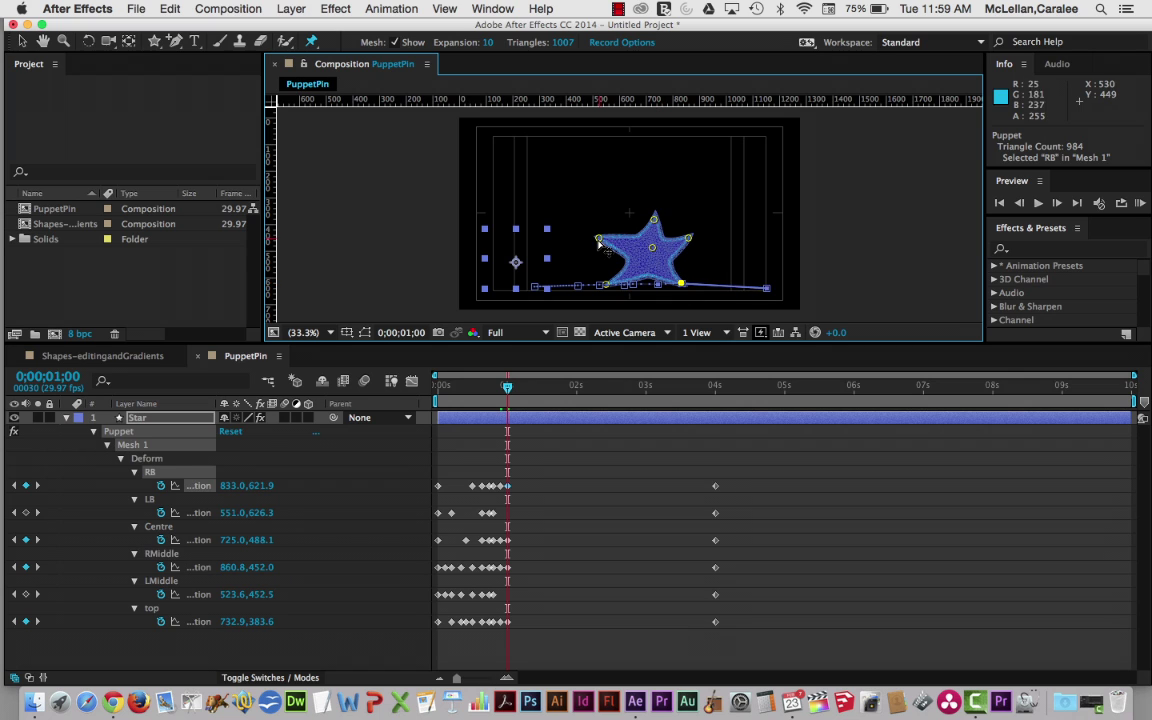
pyautogui.moveTo(598, 242); pyautogui.dragTo(612, 242)
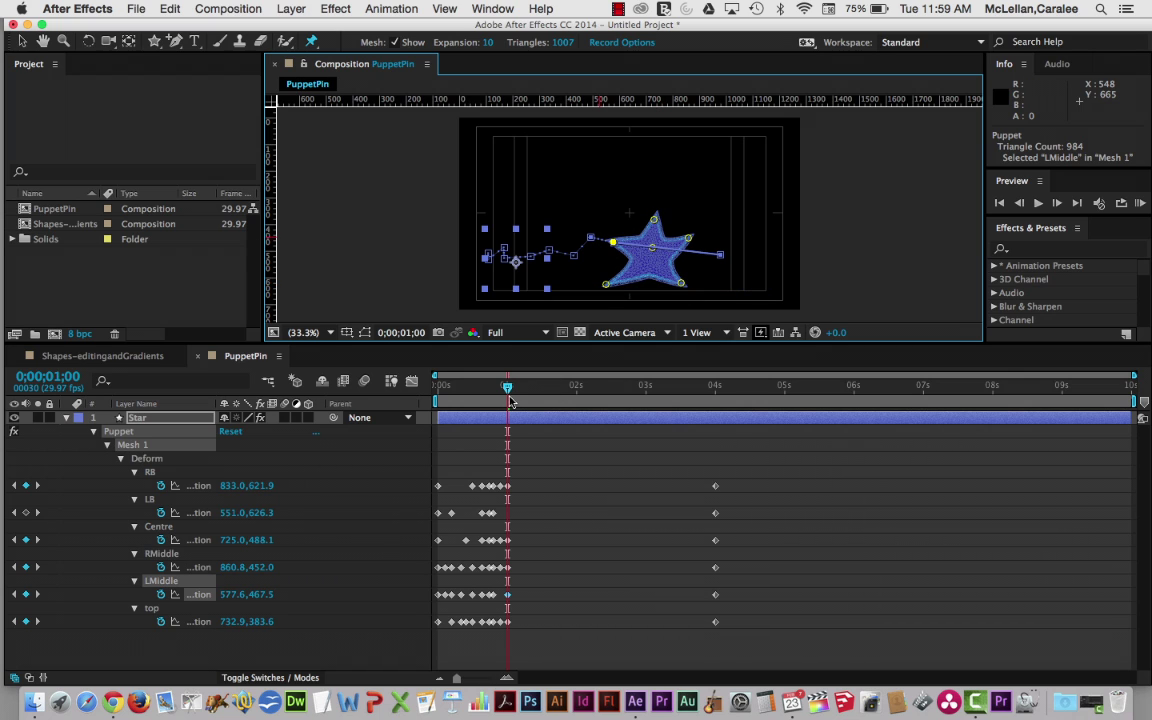
# At 0;00;01;03, move all six pins forward, with Centre at about 824, 504, RB at 910, 623 and LB at 692, 636.
pyautogui.press('pagedown')
pyautogui.press('pagedown')
pyautogui.press('pagedown')
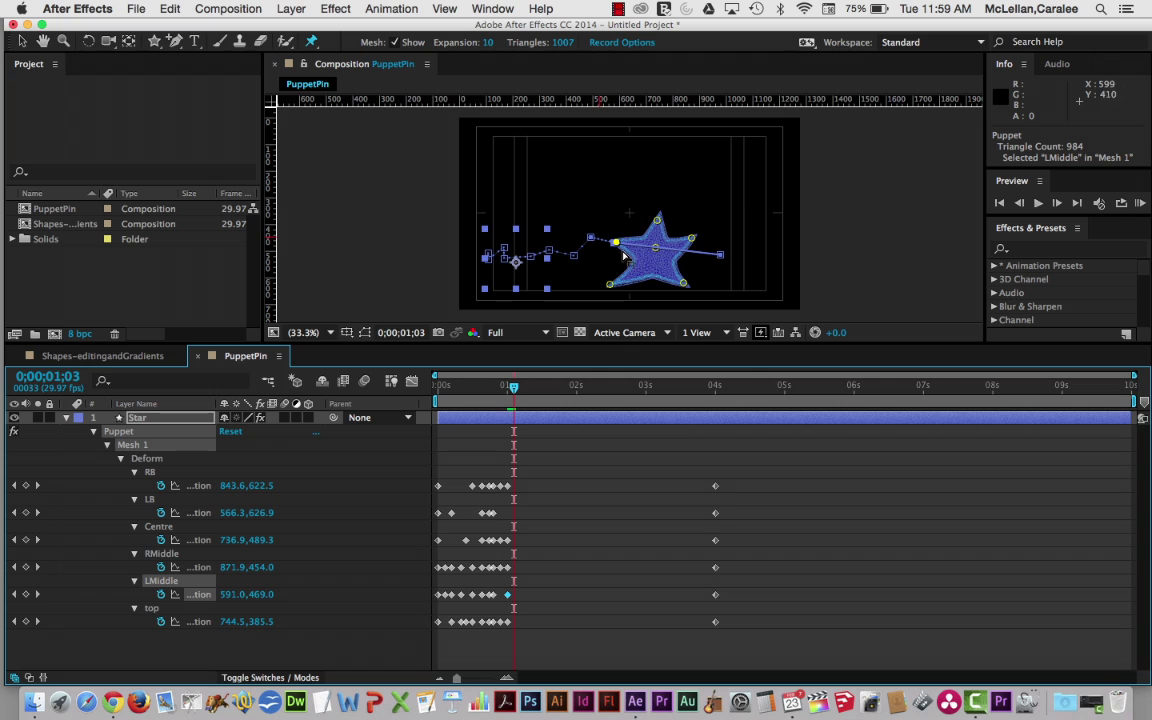
pyautogui.click(657, 221)
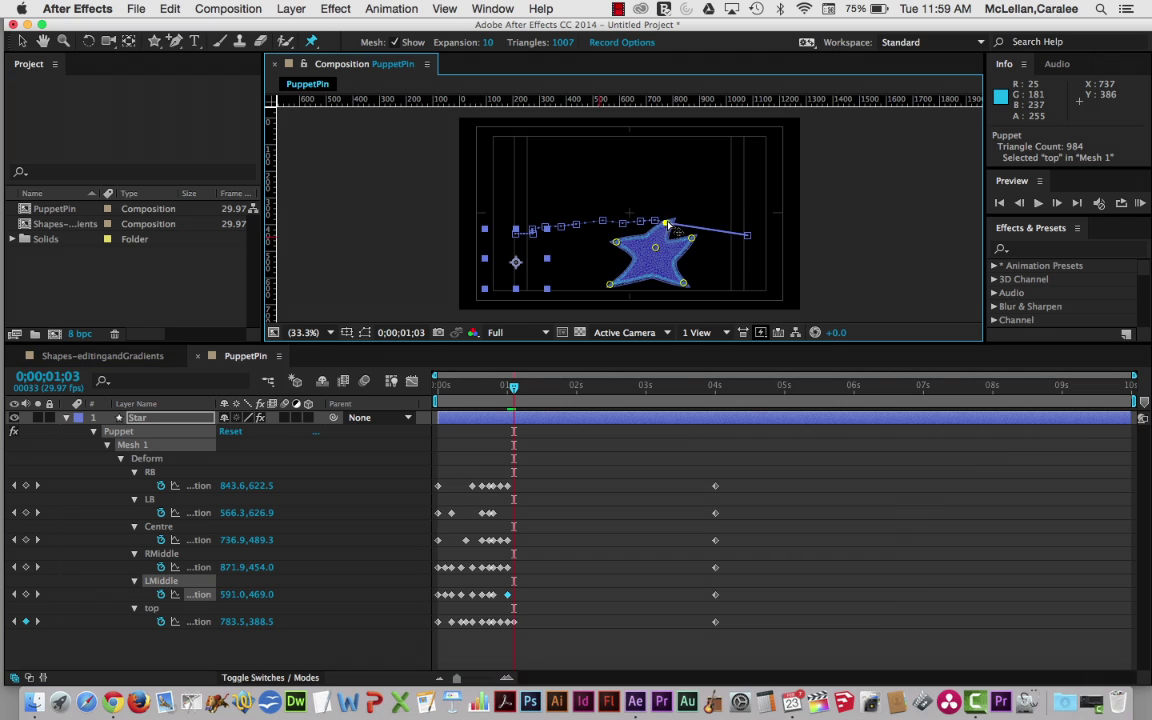
pyautogui.moveTo(691, 237); pyautogui.dragTo(706, 285)
pyautogui.moveTo(610, 284); pyautogui.dragTo(649, 291)
pyautogui.moveTo(617, 242); pyautogui.dragTo(681, 253)
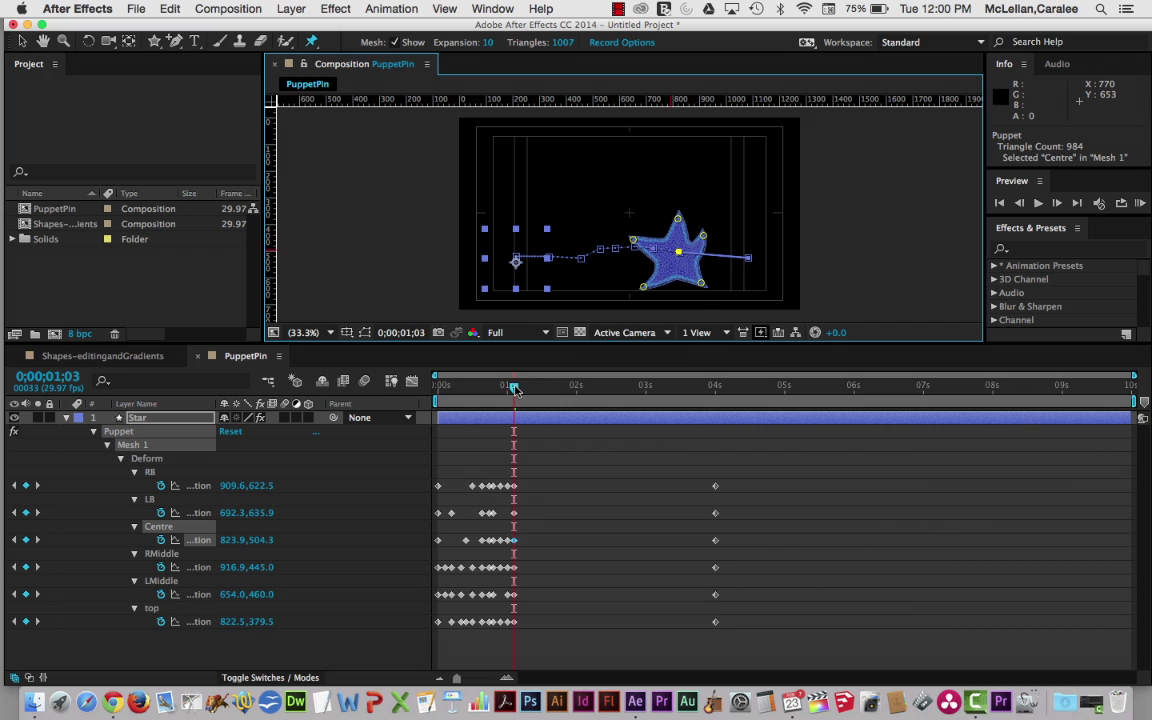
# At 0;00;01;06, spread RB to about 1008, 626 and LB to 649, 636, and lower Centre to about 836, 535 and the three upper pins.
pyautogui.moveTo(515, 391)
pyautogui.mouseDown()
pyautogui.moveTo(458, 383)
pyautogui.moveTo(425, 352)
pyautogui.moveTo(494, 389)
pyautogui.moveTo(520, 389)
pyautogui.mouseUp()
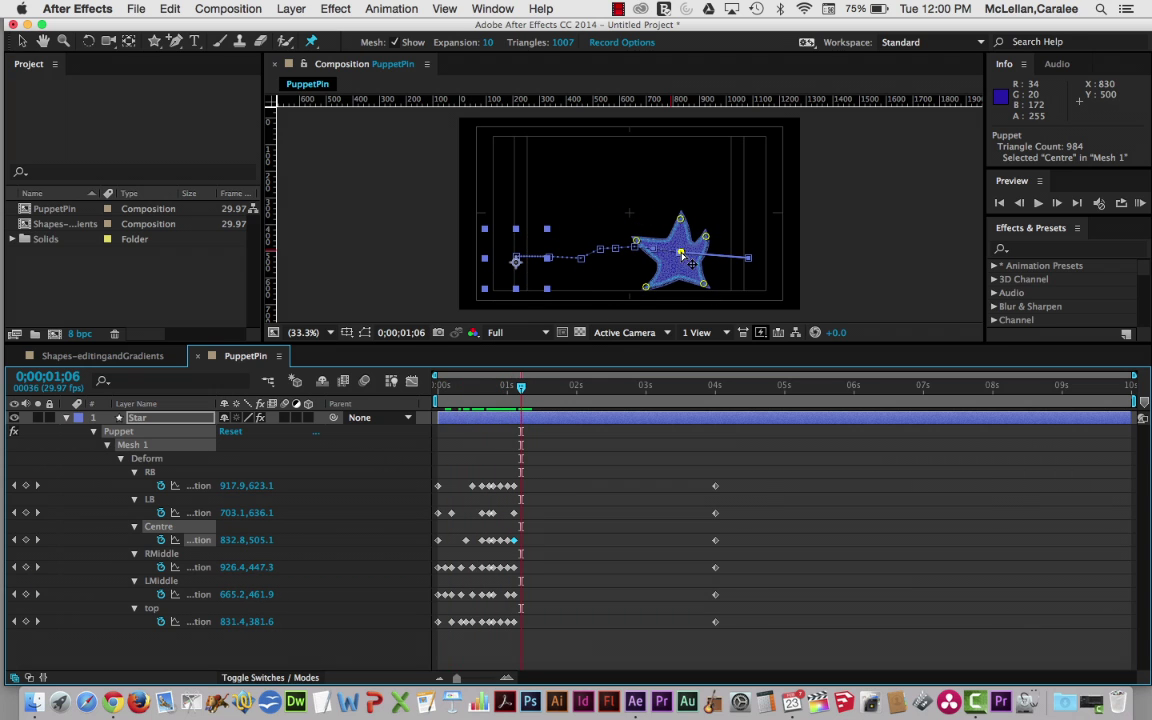
pyautogui.moveTo(682, 255); pyautogui.dragTo(727, 285)
pyautogui.click(705, 286)
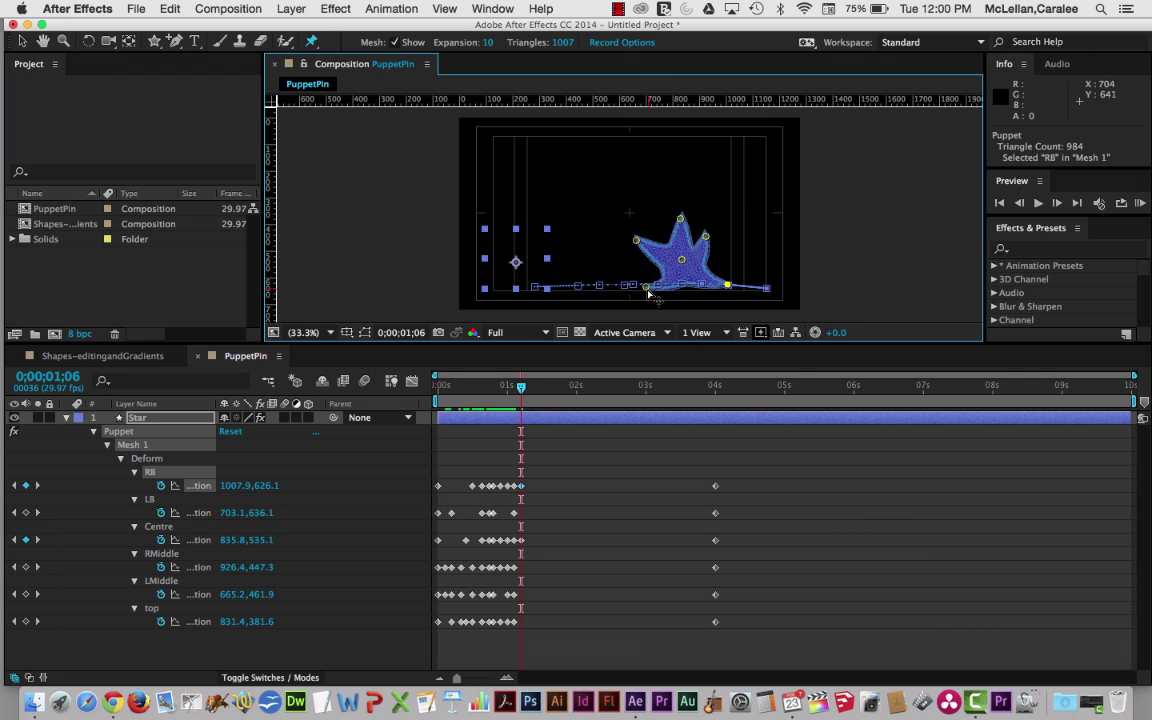
pyautogui.moveTo(648, 290); pyautogui.dragTo(631, 288)
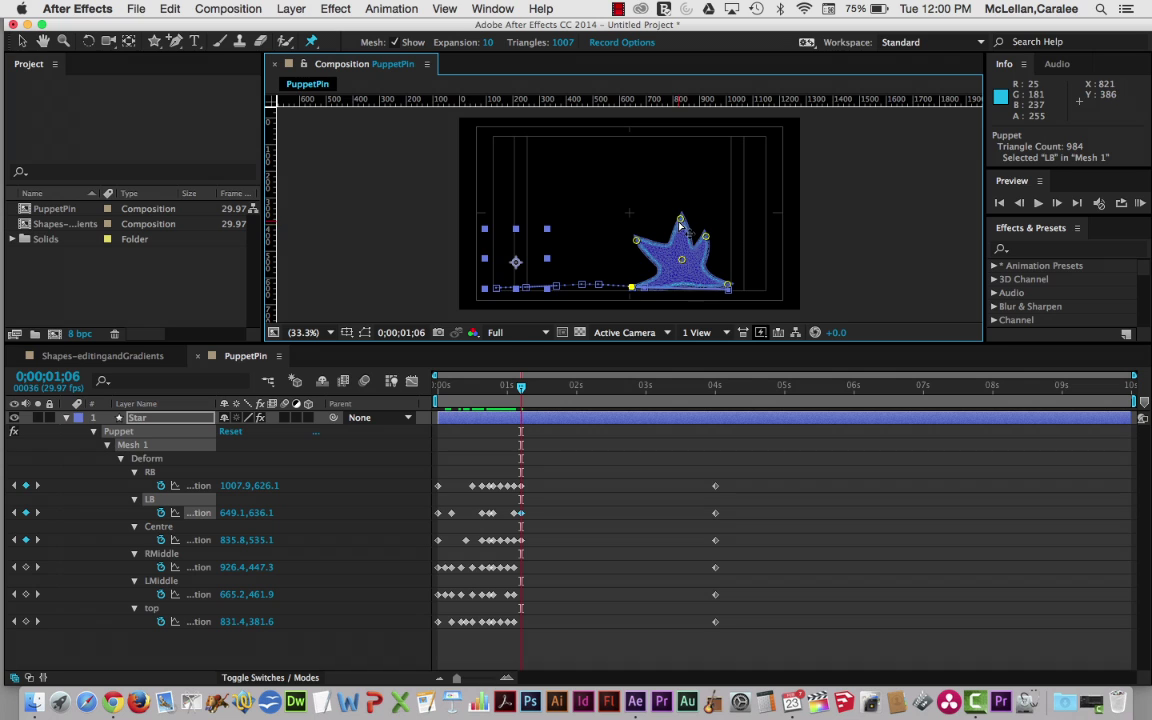
pyautogui.moveTo(680, 224); pyautogui.dragTo(710, 246)
pyautogui.moveTo(634, 241); pyautogui.dragTo(636, 252)
# At 0;00;01;08, restore an upright star by moving all six pins, with Centre at about 836, 517, RB at 924, 641 and LB at 742, 642.
pyautogui.moveTo(520, 389); pyautogui.dragTo(526, 388)
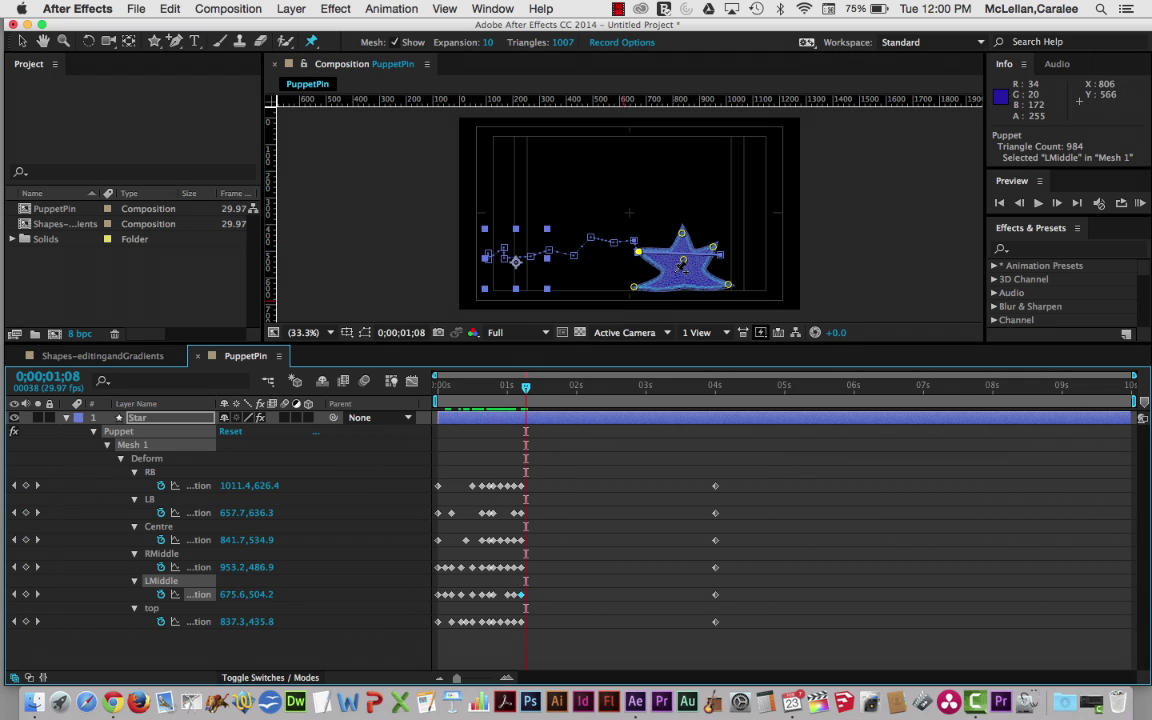
pyautogui.moveTo(684, 262); pyautogui.dragTo(639, 251)
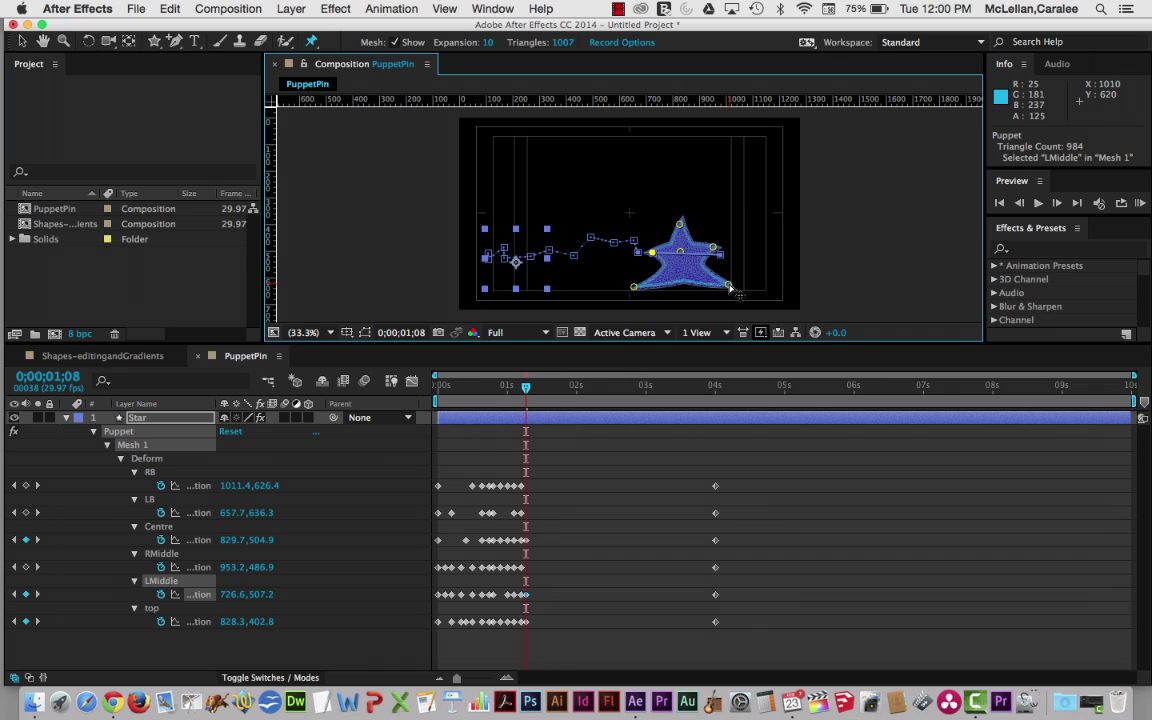
pyautogui.moveTo(728, 284); pyautogui.dragTo(650, 288)
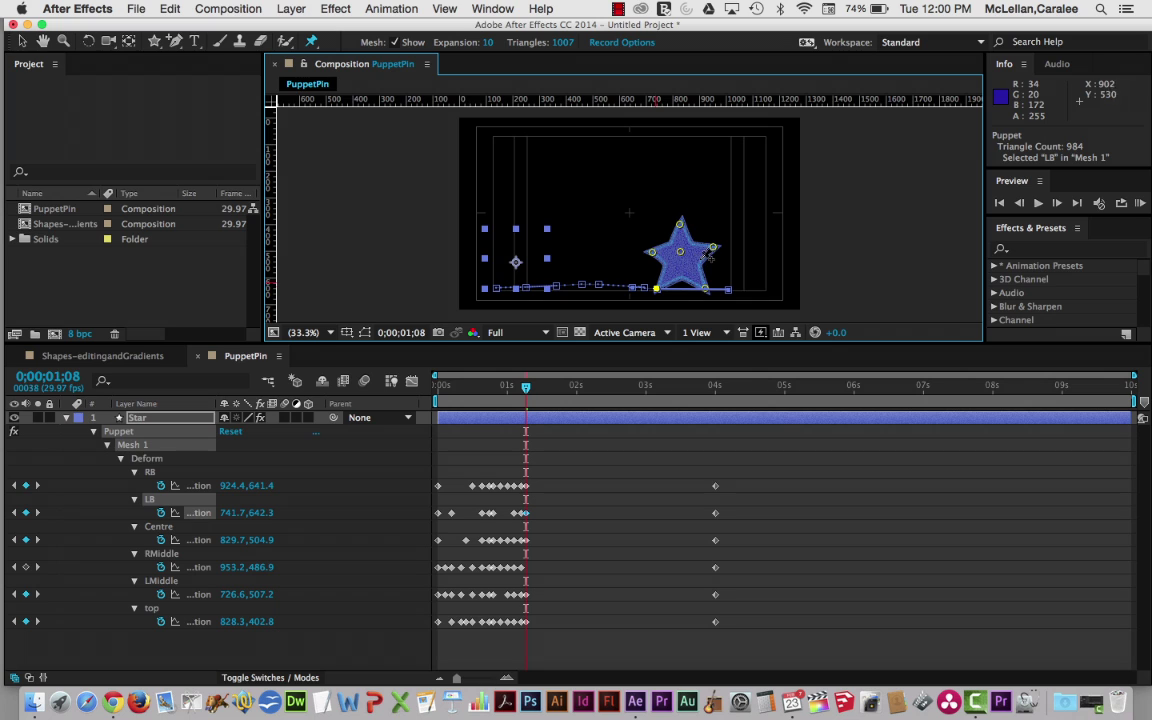
pyautogui.moveTo(713, 252); pyautogui.dragTo(682, 259)
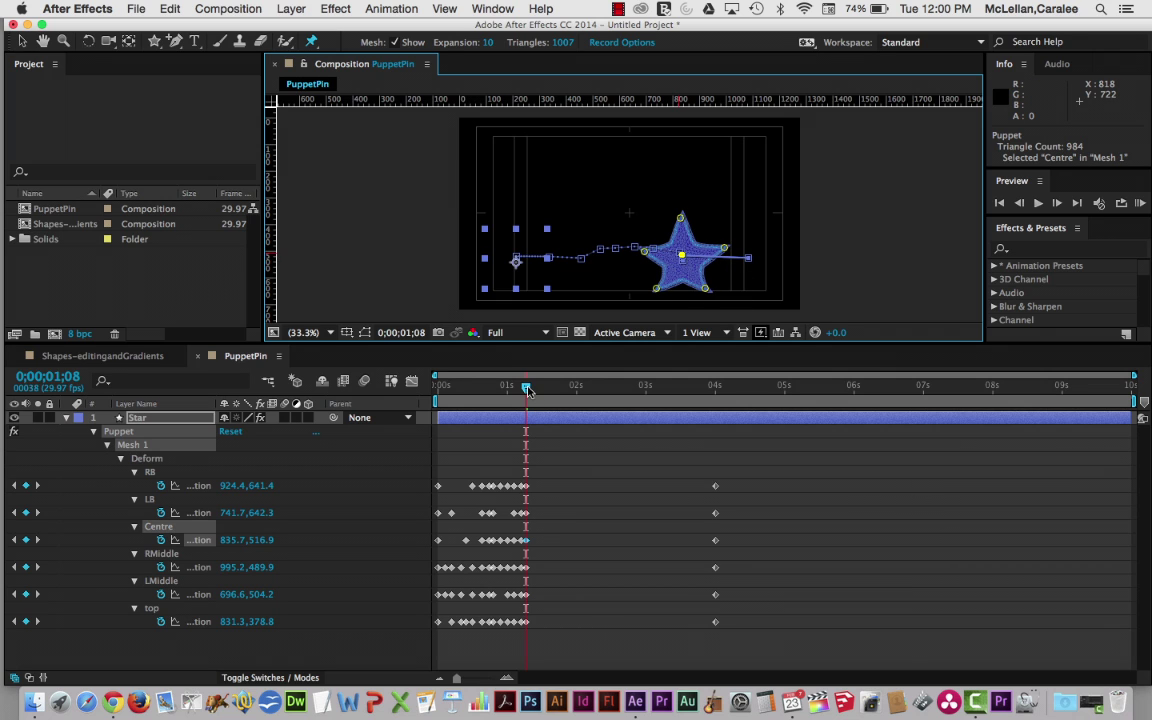
# Go to 0;00;01;23, try moving the top pin, and undo that pin move.
pyautogui.moveTo(527, 390); pyautogui.dragTo(559, 419)
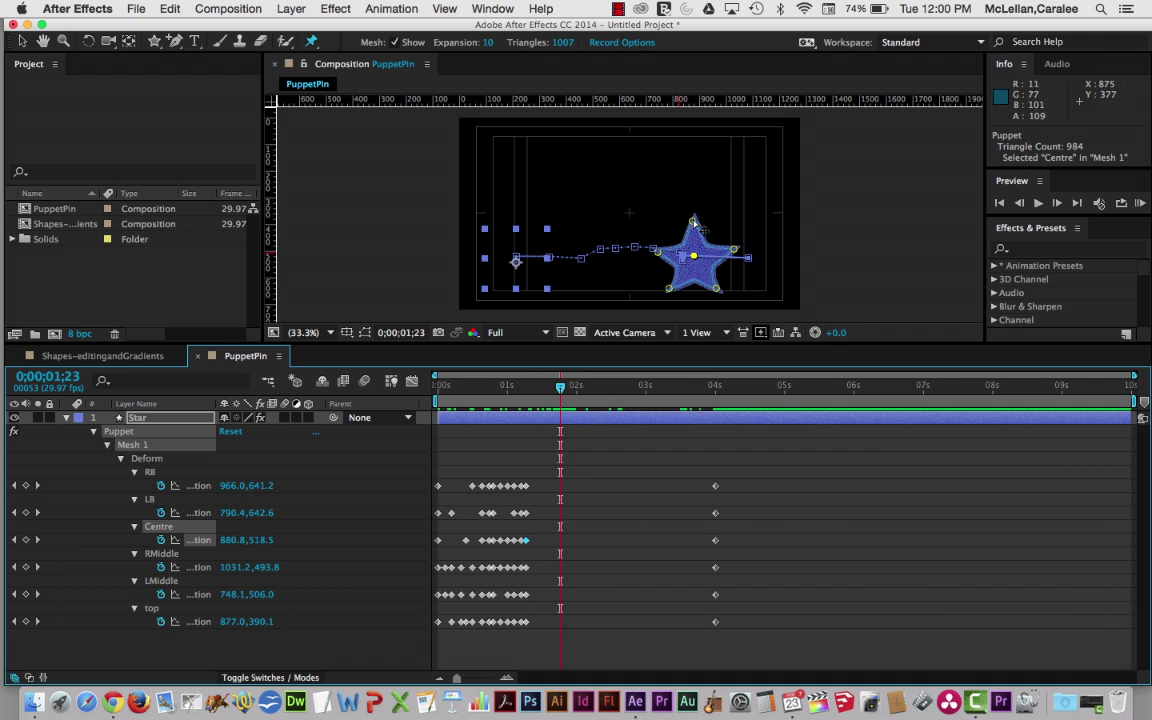
pyautogui.moveTo(692, 226); pyautogui.dragTo(694, 222)
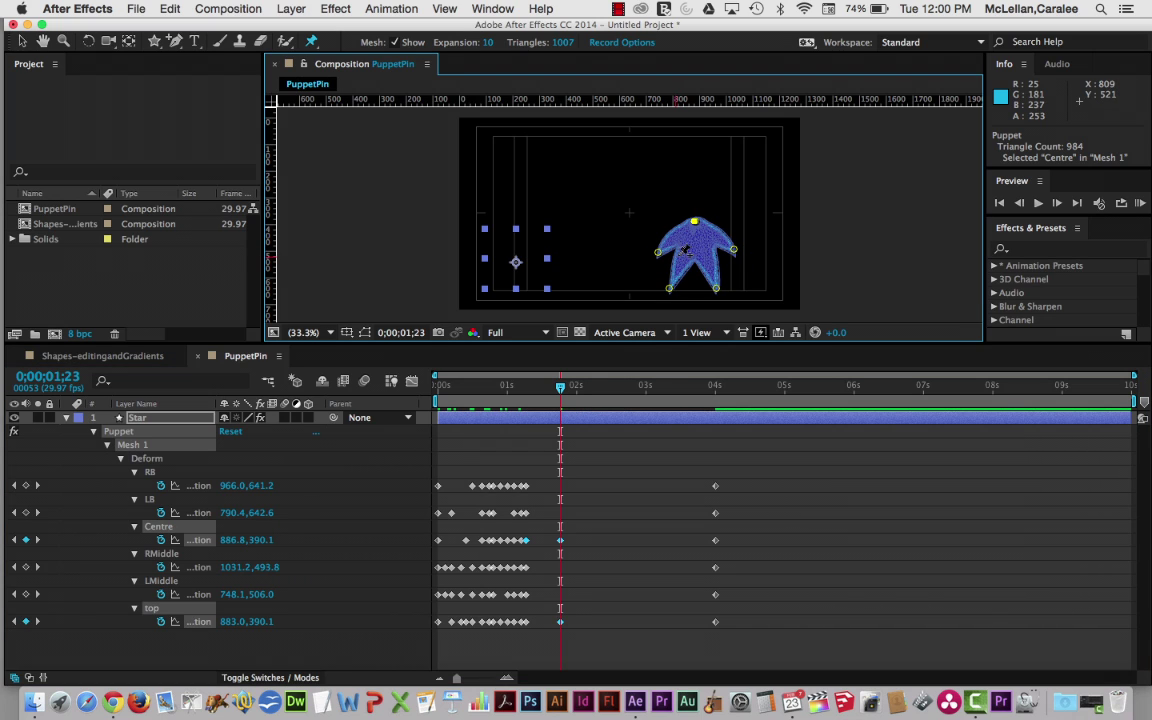
pyautogui.press('super+z')
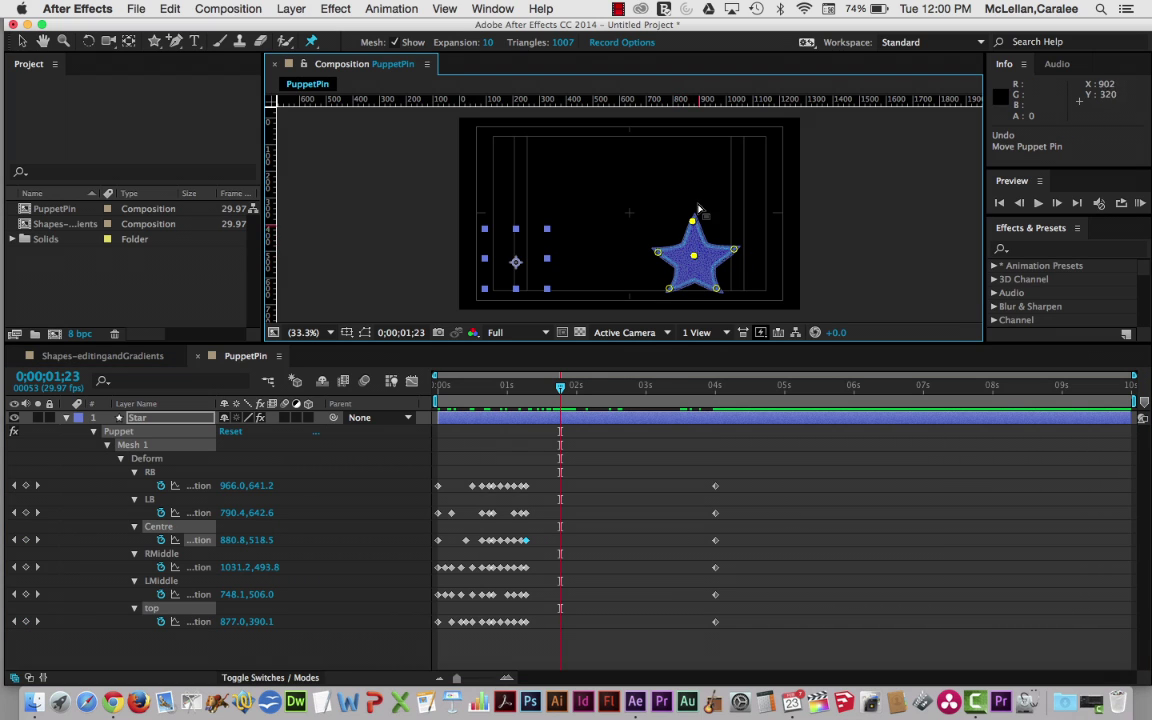
# At 0;00;01;23, select all six pins, undoing accidental shifts, and lift the whole star so Centre sits at about 929, 402.
pyautogui.keyDown('shift'); pyautogui.click(659, 254); pyautogui.keyUp('shift')
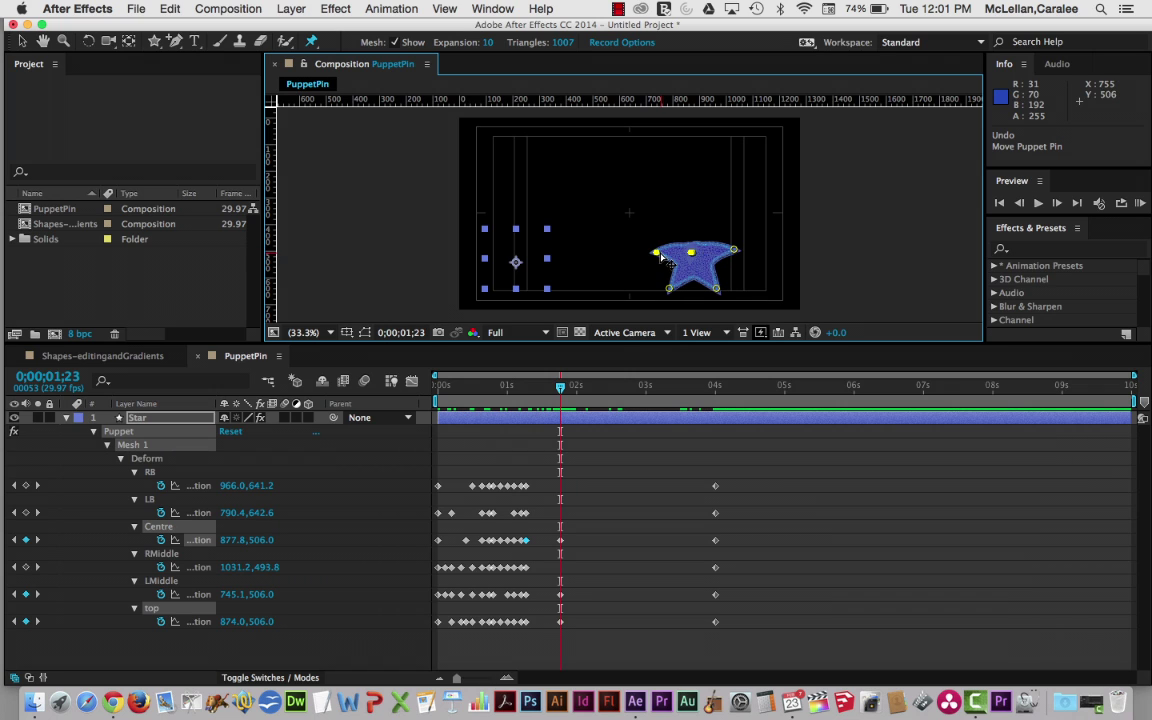
pyautogui.press('super+z')
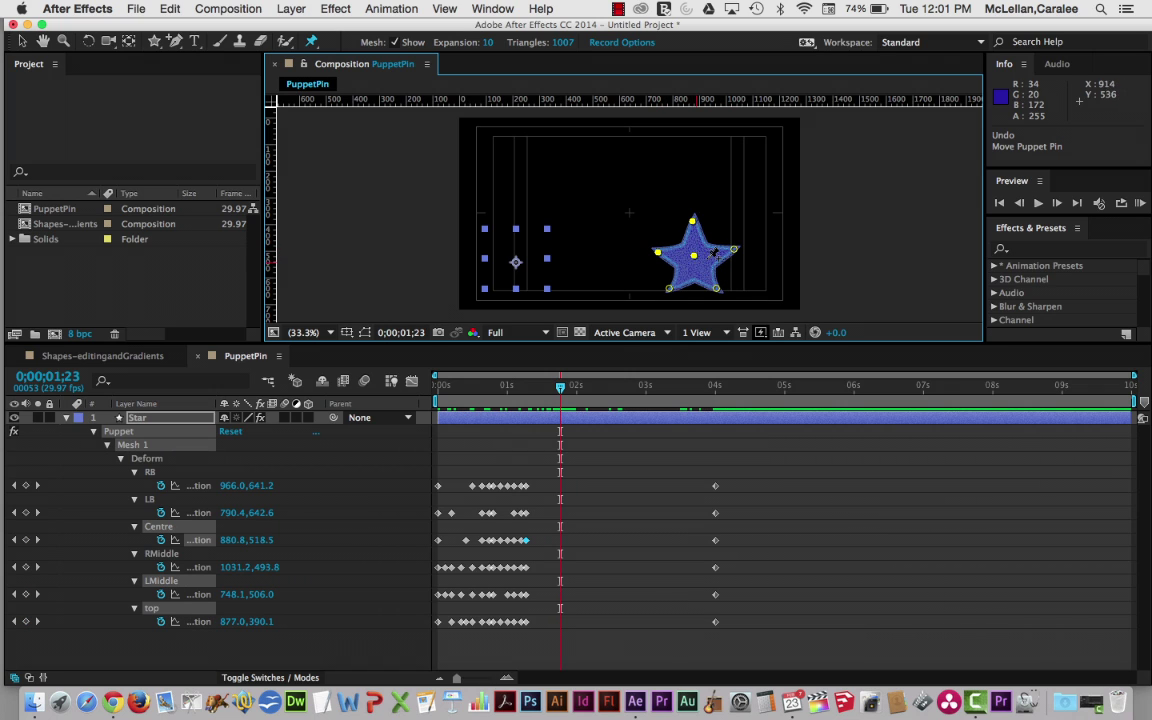
pyautogui.moveTo(735, 257); pyautogui.dragTo(733, 256)
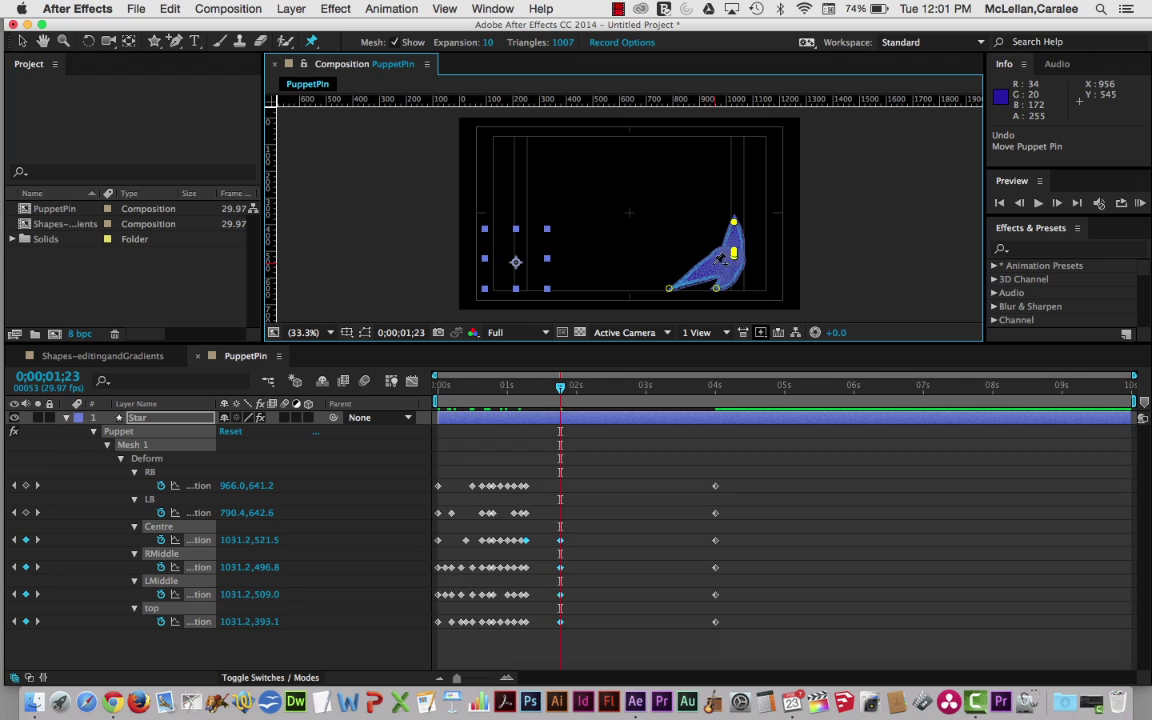
pyautogui.press('super+z')
pyautogui.keyDown('shift'); pyautogui.click(669, 288); pyautogui.keyUp('shift')
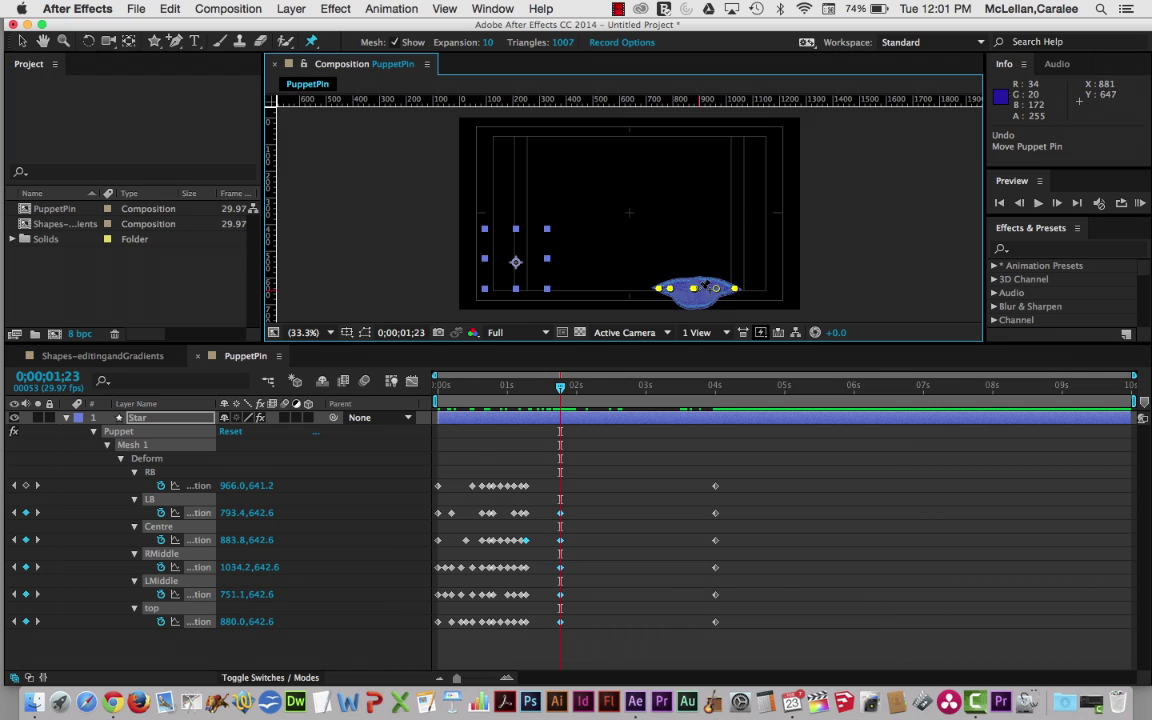
pyautogui.press('super+z')
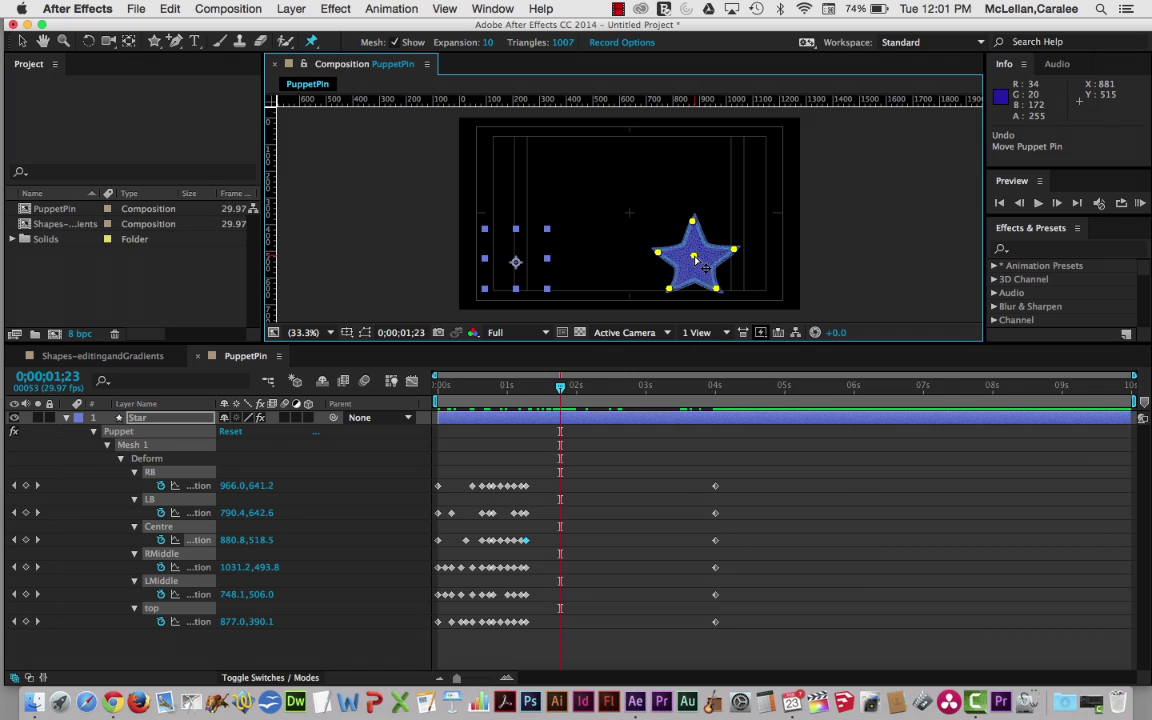
pyautogui.moveTo(695, 258); pyautogui.dragTo(708, 228)
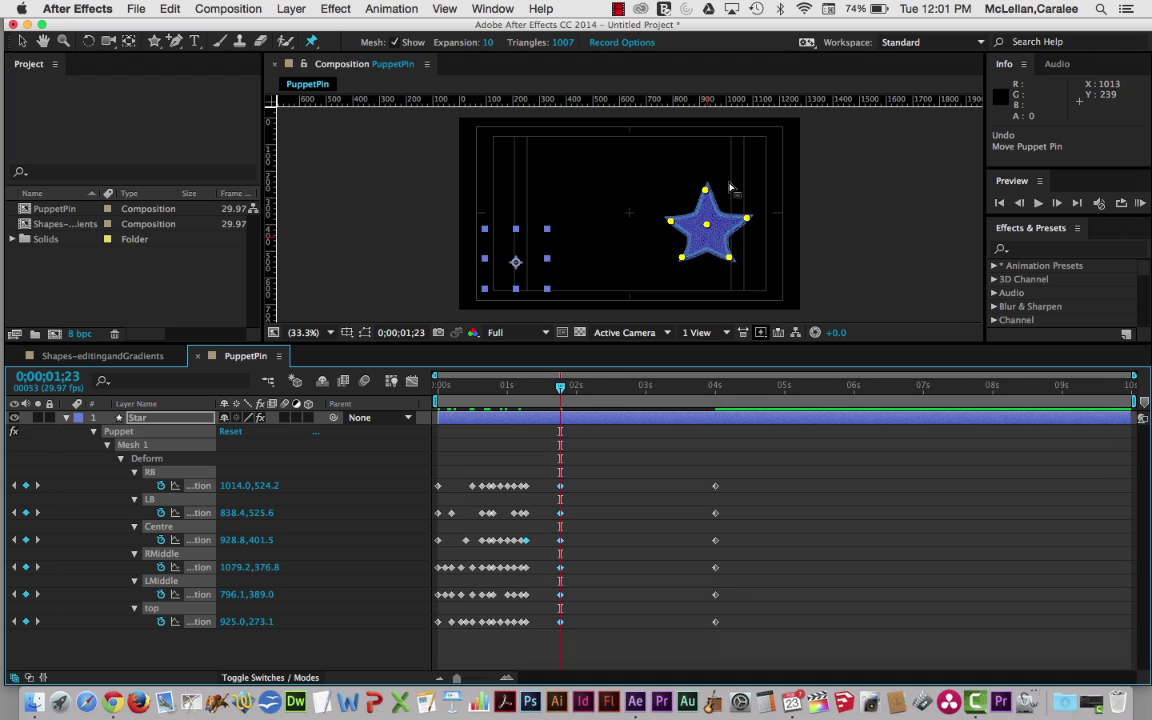
# Pose the airborne star with RB at about 900, 623, LB at 826, 583, RMiddle at 1094, 356, LMiddle at 778, 434 and top at 994, 237.
pyautogui.click(729, 186)
pyautogui.moveTo(683, 258); pyautogui.dragTo(704, 287)
pyautogui.moveTo(706, 190); pyautogui.dragTo(750, 212)
pyautogui.moveTo(670, 222); pyautogui.dragTo(665, 234)
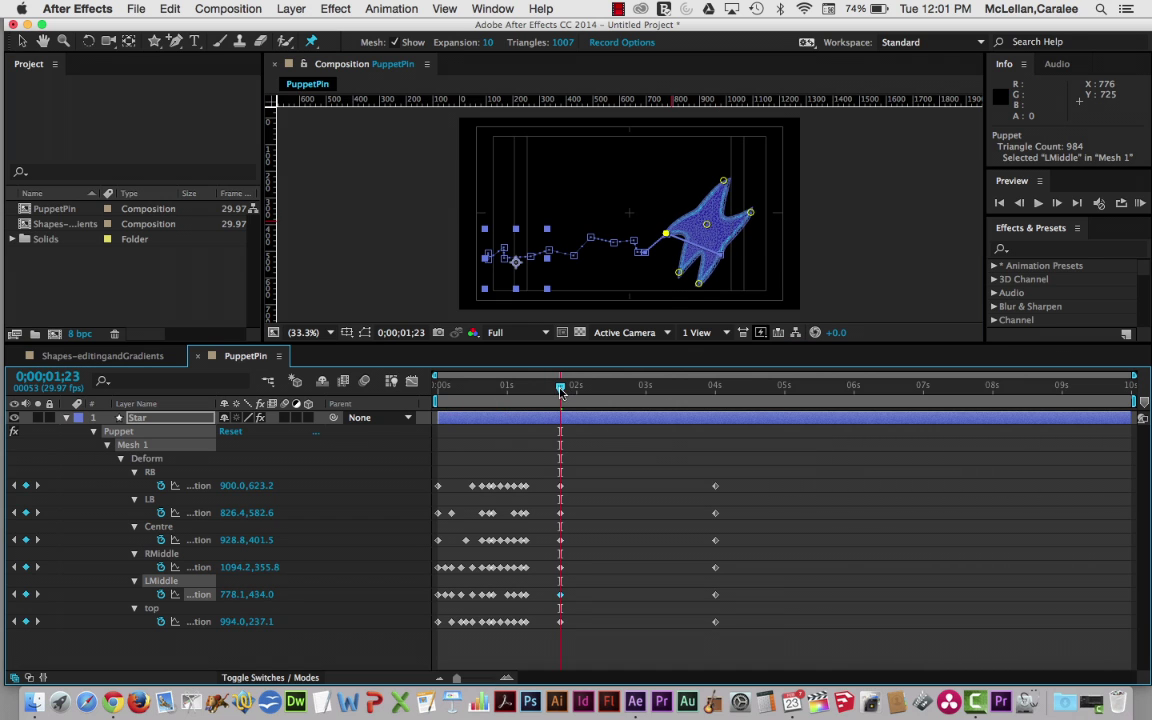
# At 0;00;02;06, move all six pins into a new pose, with Centre at about 1022, 474, RB at 1060, 653 and LMiddle at 922, 333.
pyautogui.moveTo(562, 390); pyautogui.dragTo(590, 384)
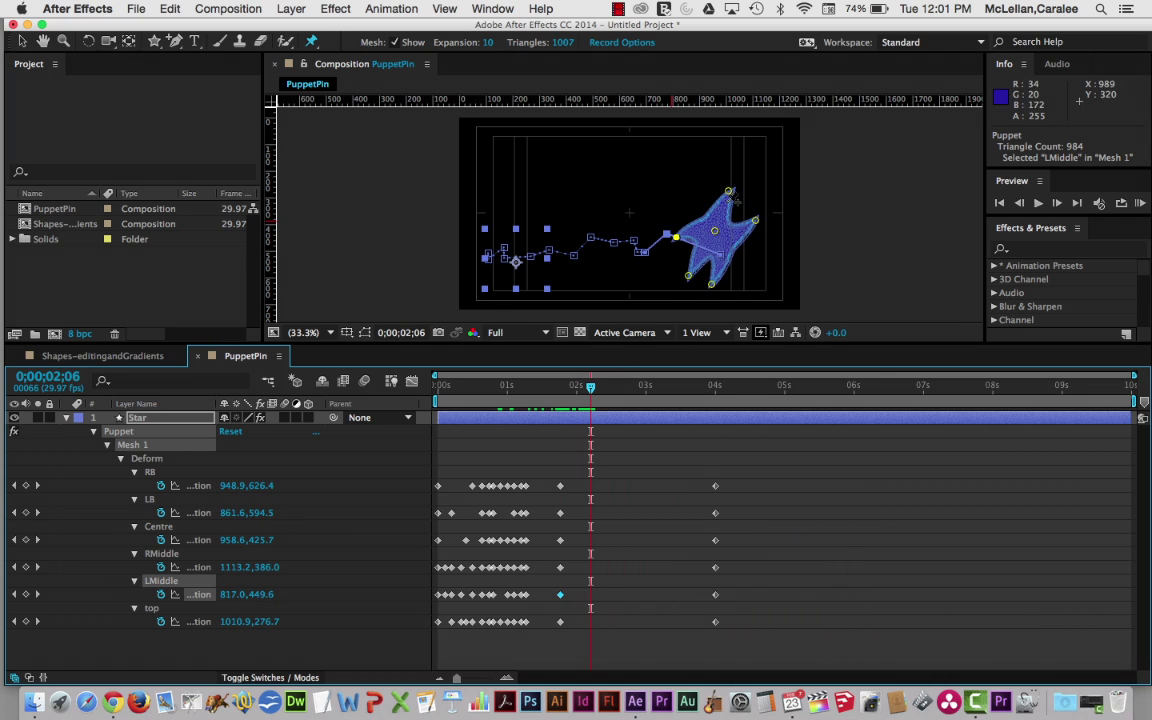
pyautogui.keyDown('shift'); pyautogui.click(729, 192); pyautogui.keyUp('shift')
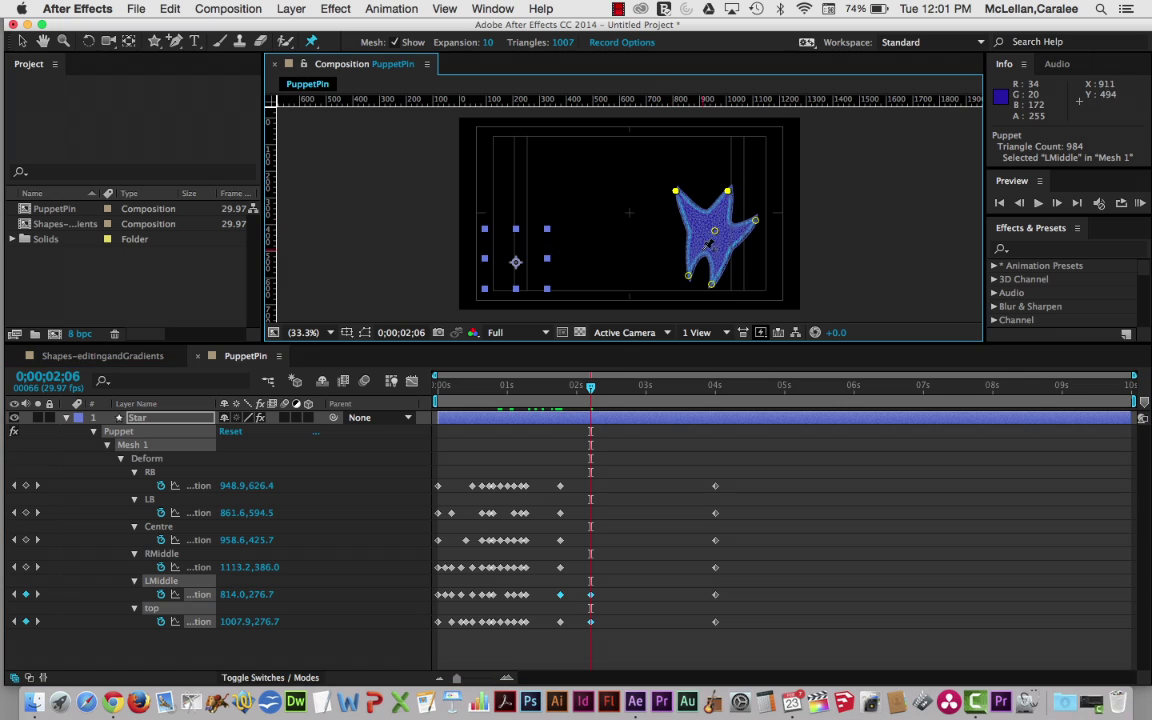
pyautogui.press('super+z')
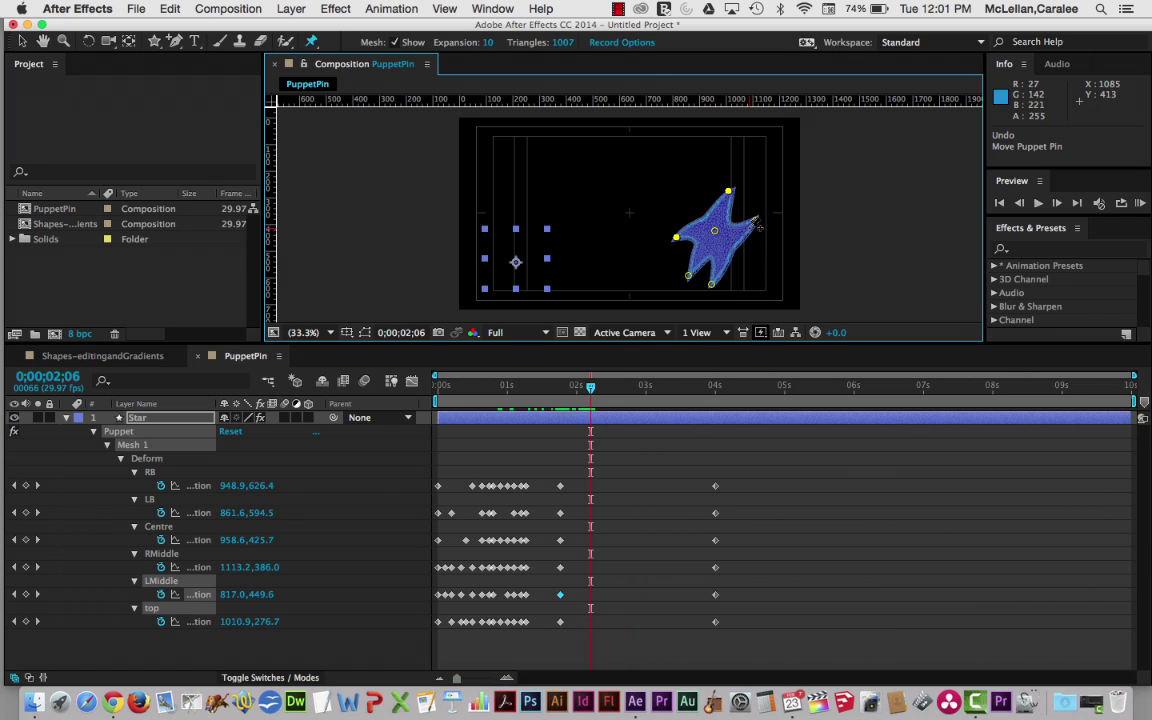
pyautogui.keyDown('shift'); pyautogui.click(755, 221); pyautogui.keyUp('shift')
pyautogui.keyDown('shift'); pyautogui.click(716, 232); pyautogui.keyUp('shift')
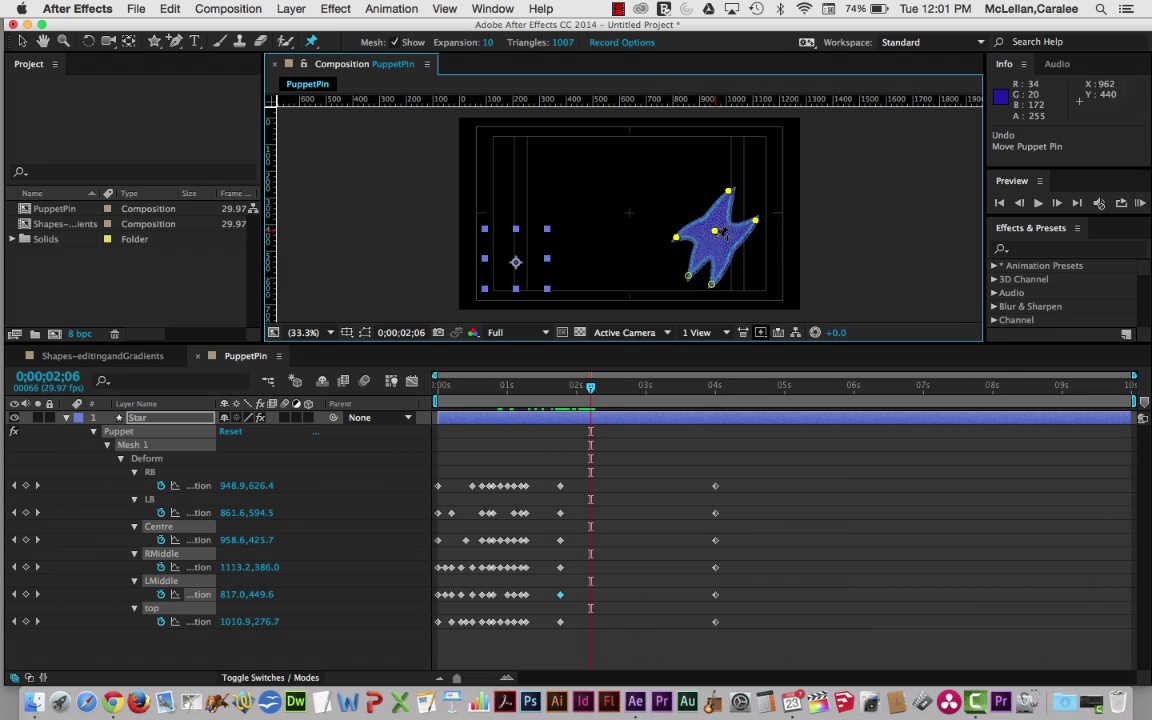
pyautogui.keyDown('shift'); pyautogui.click(689, 276); pyautogui.keyUp('shift')
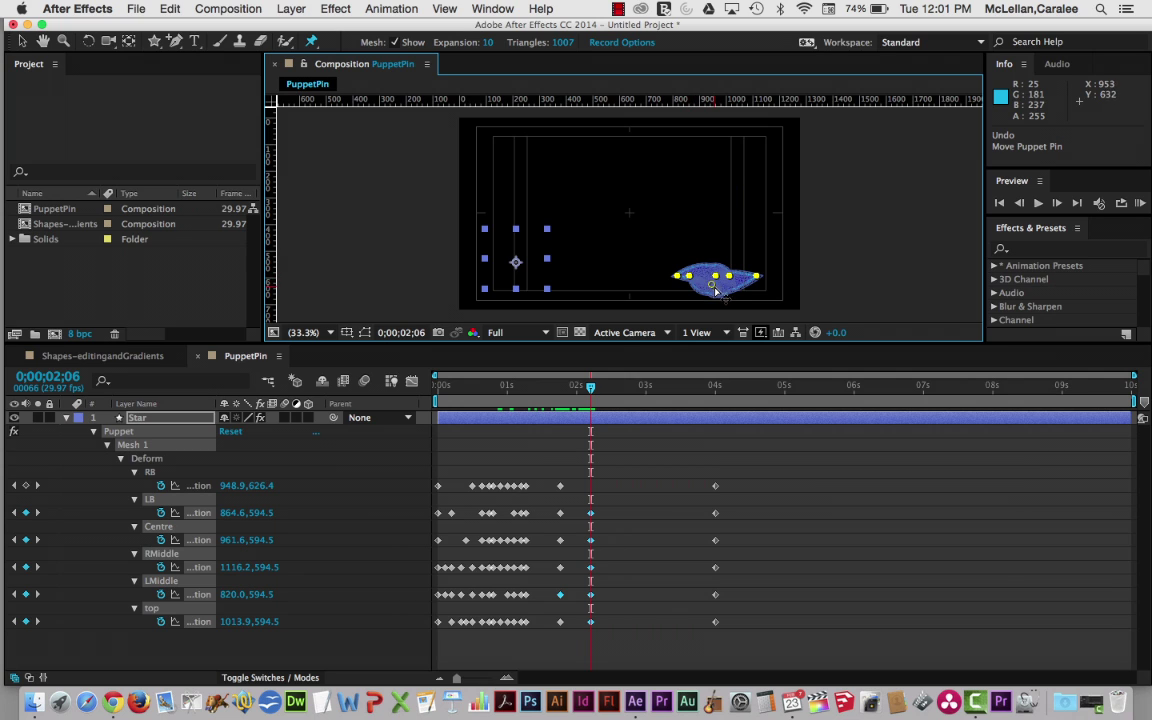
pyautogui.press('super+z')
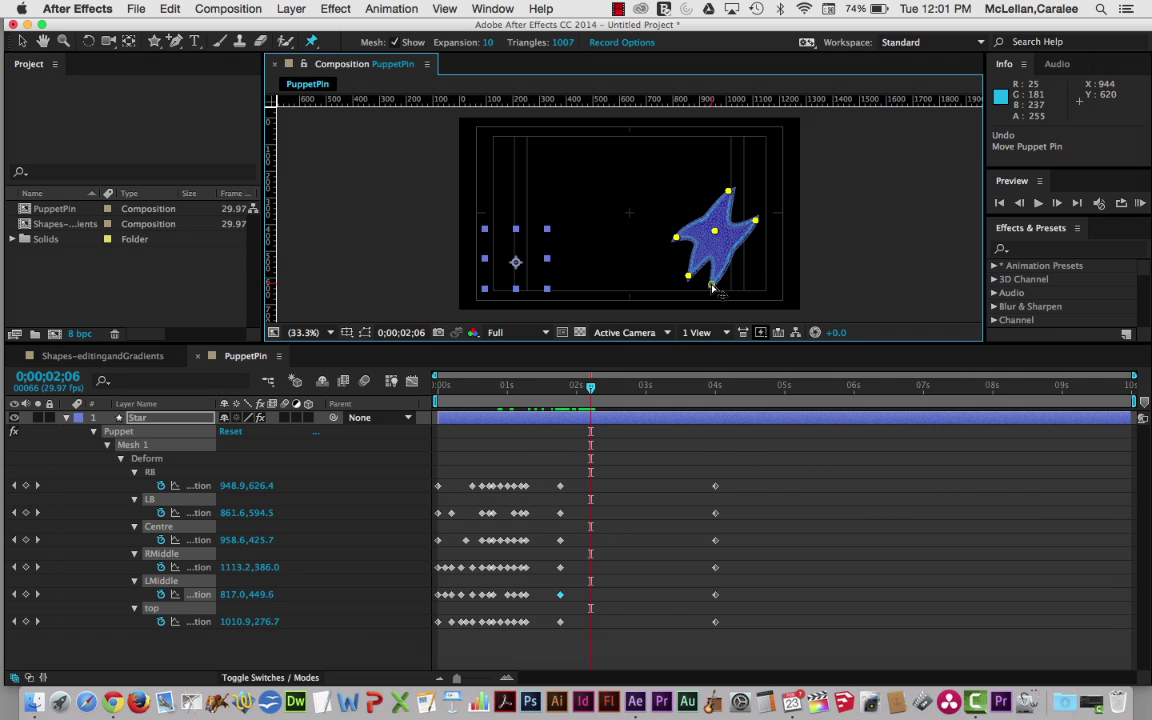
pyautogui.moveTo(716, 233)
pyautogui.mouseDown()
pyautogui.moveTo(731, 249)
pyautogui.moveTo(694, 246)
pyautogui.moveTo(706, 210)
pyautogui.mouseUp()
pyautogui.click(692, 229)
pyautogui.moveTo(770, 236); pyautogui.dragTo(741, 291)
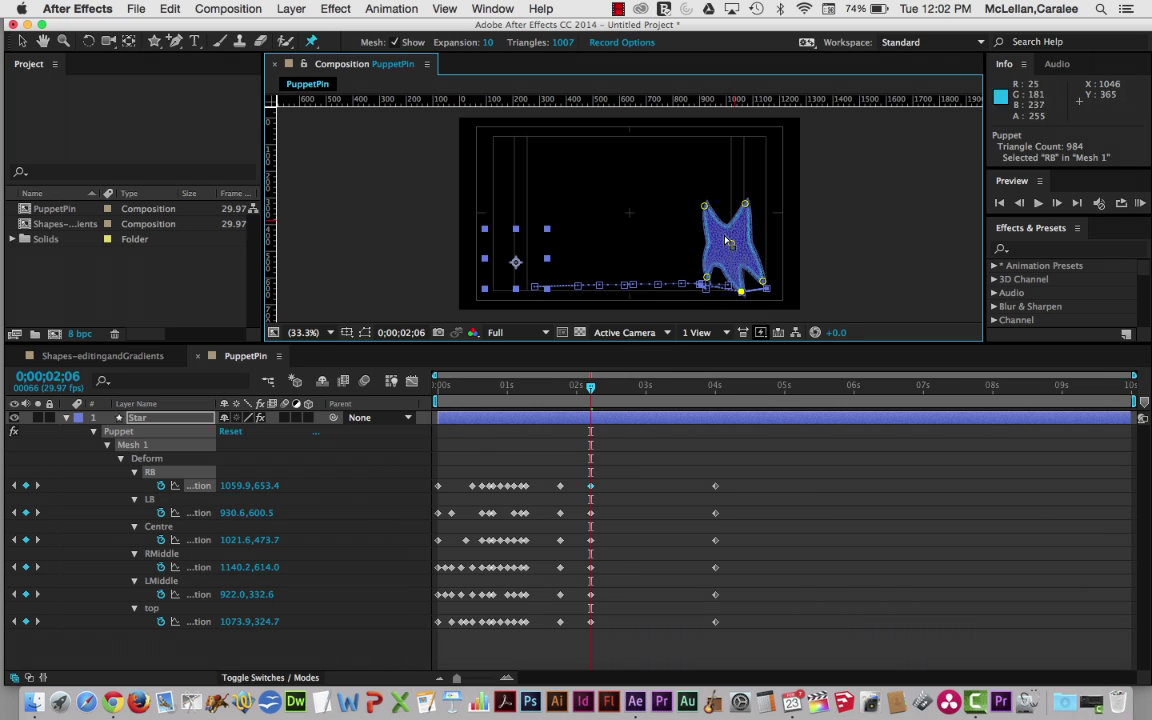
# Scrub through the star's animation across the timeline and return to 0;00;00;00.
pyautogui.moveTo(595, 380); pyautogui.dragTo(572, 405)
pyautogui.press('space')
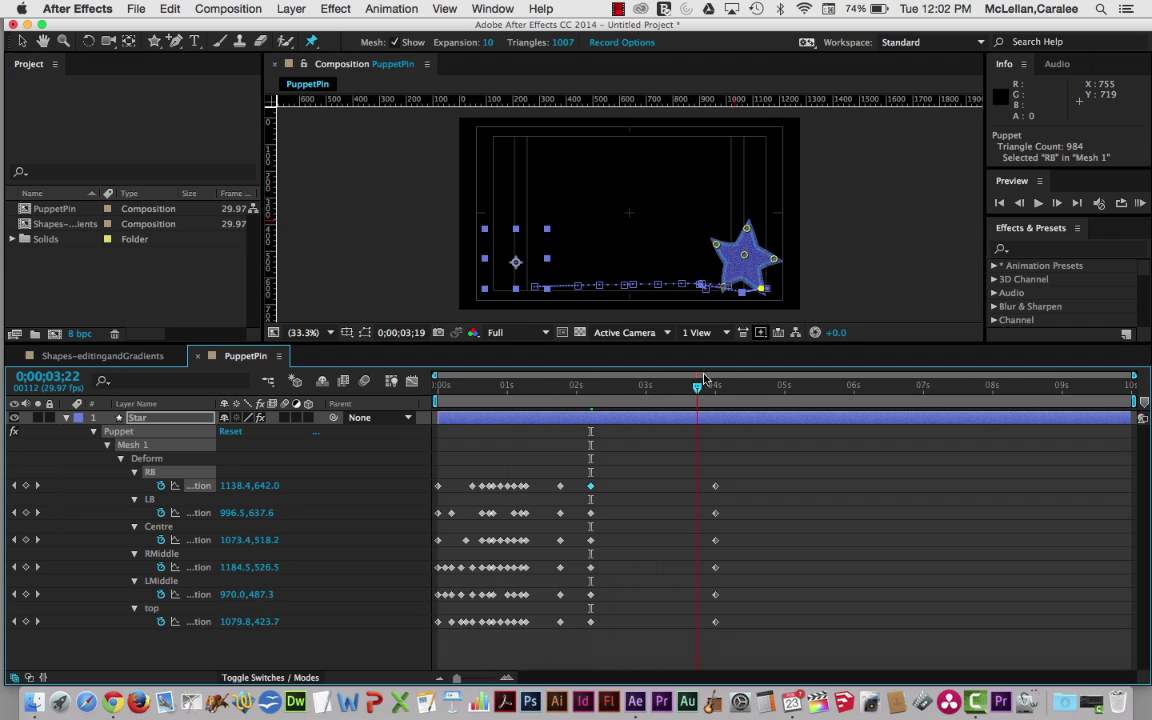
pyautogui.moveTo(669, 382); pyautogui.dragTo(330, 414)
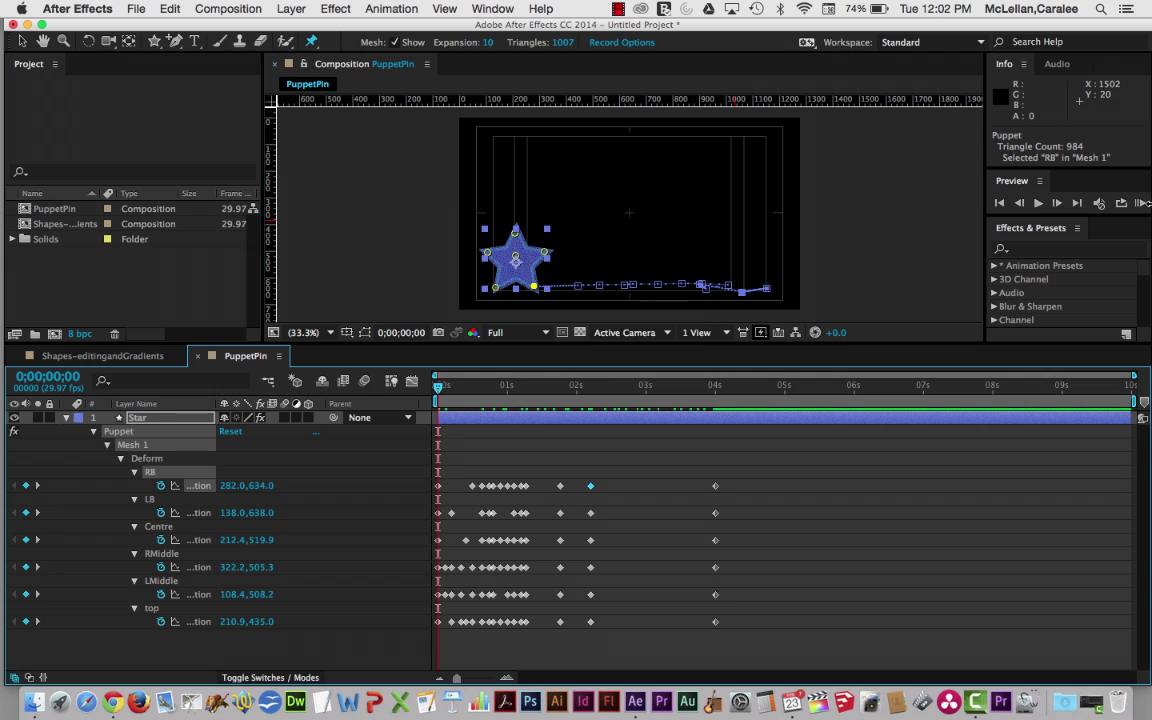
# Deselect the Star layer and run a RAM preview of the full composition, stopping it after viewing.
pyautogui.click(411, 190)
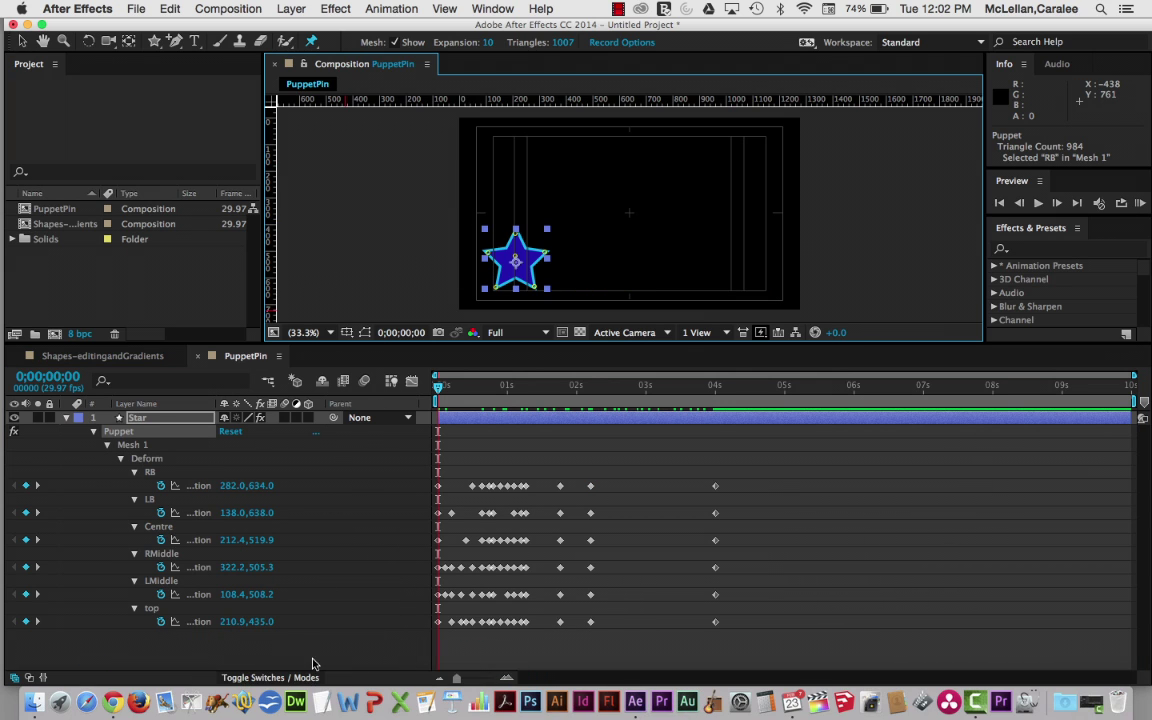
pyautogui.click(375, 581)
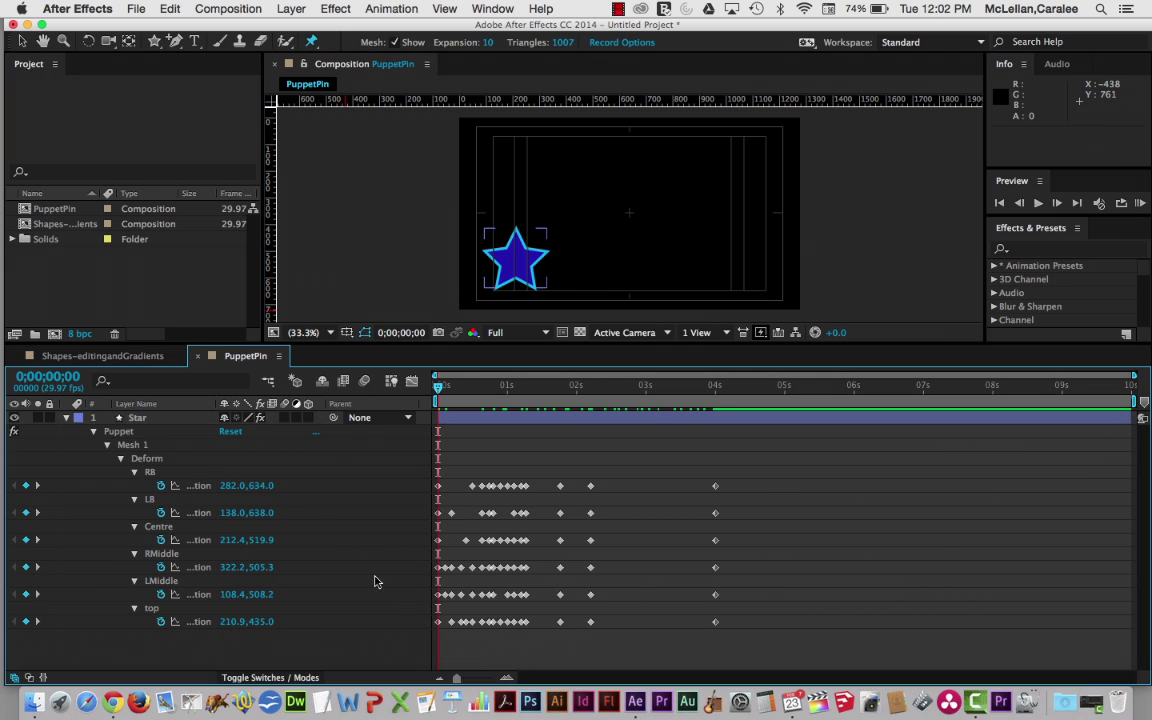
pyautogui.click(1139, 204)
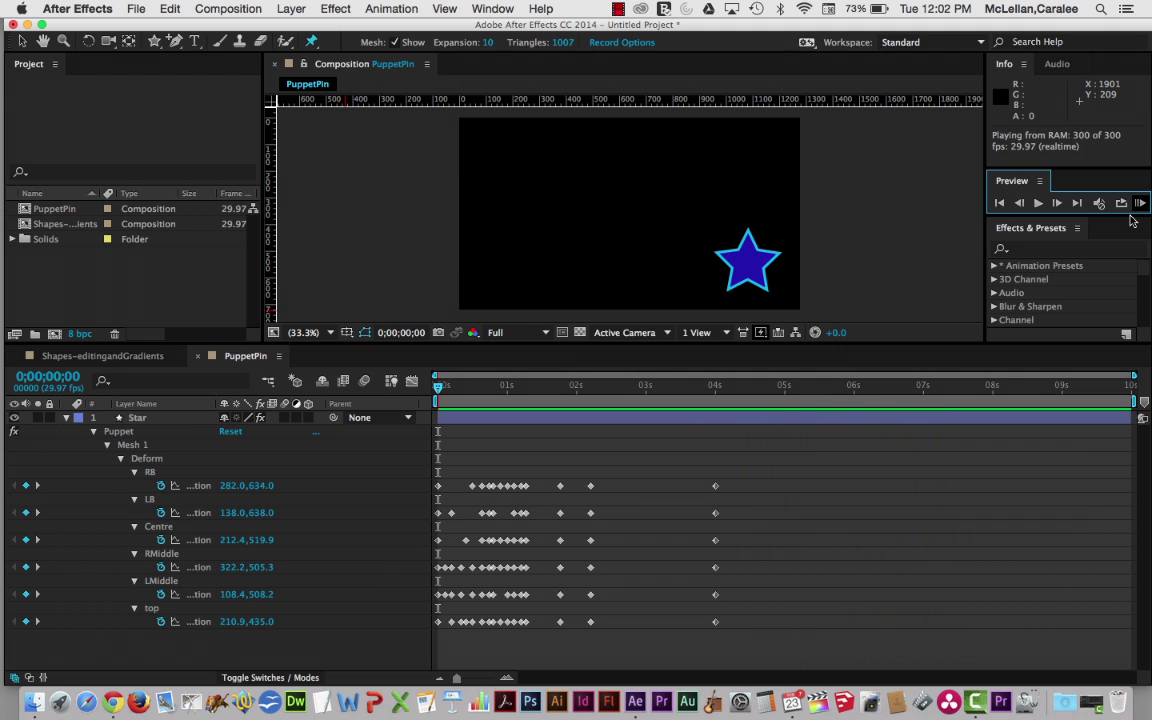
pyautogui.press('space')
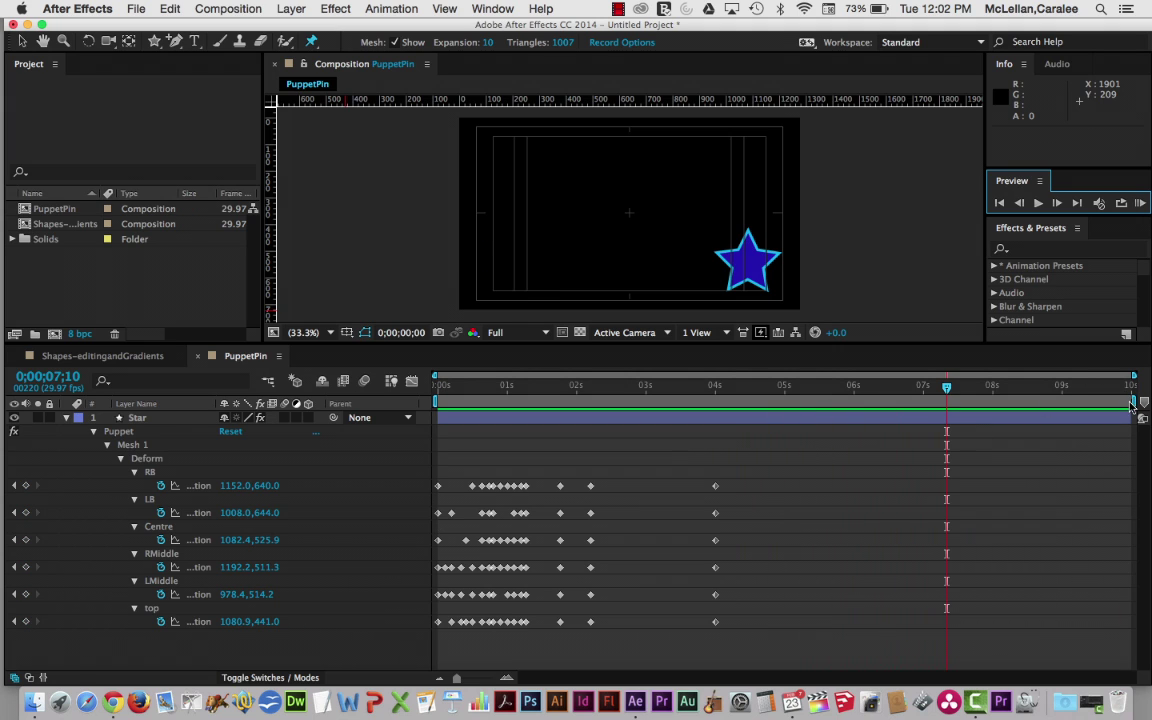
# Shorten the work area to end at 0;00;04;15 and review the star's animation from the start.
pyautogui.moveTo(1133, 401); pyautogui.dragTo(754, 401)
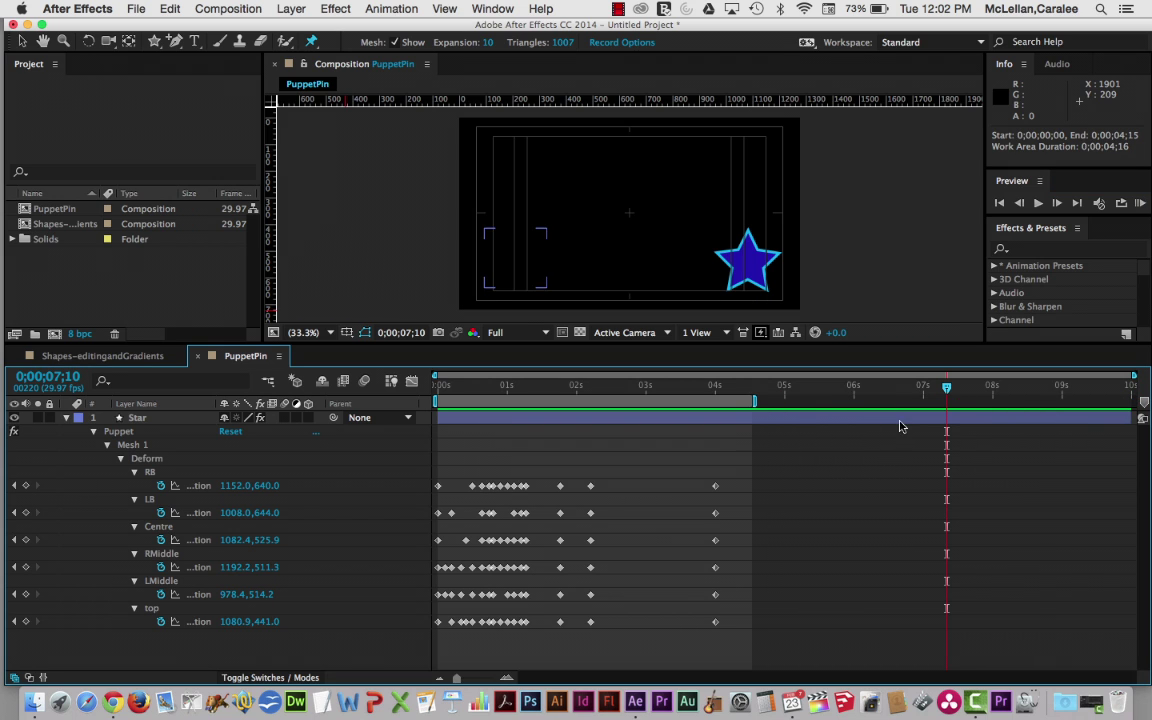
pyautogui.press('space')
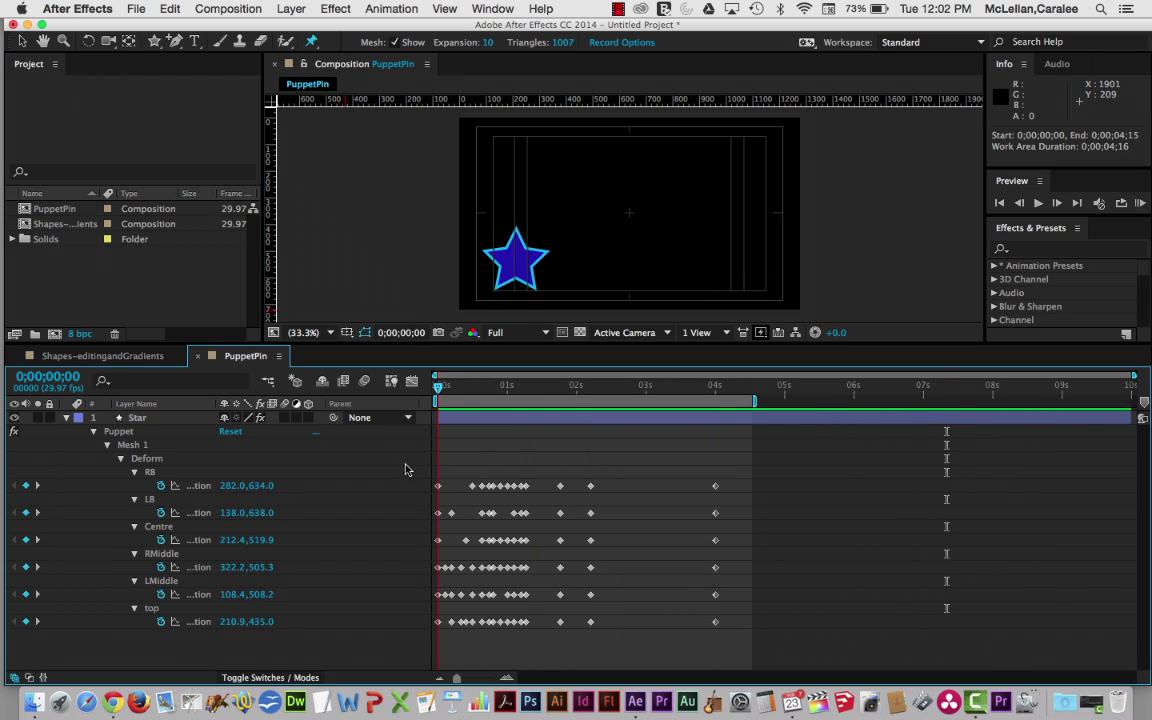
pyautogui.moveTo(554, 491); pyautogui.dragTo(424, 530)
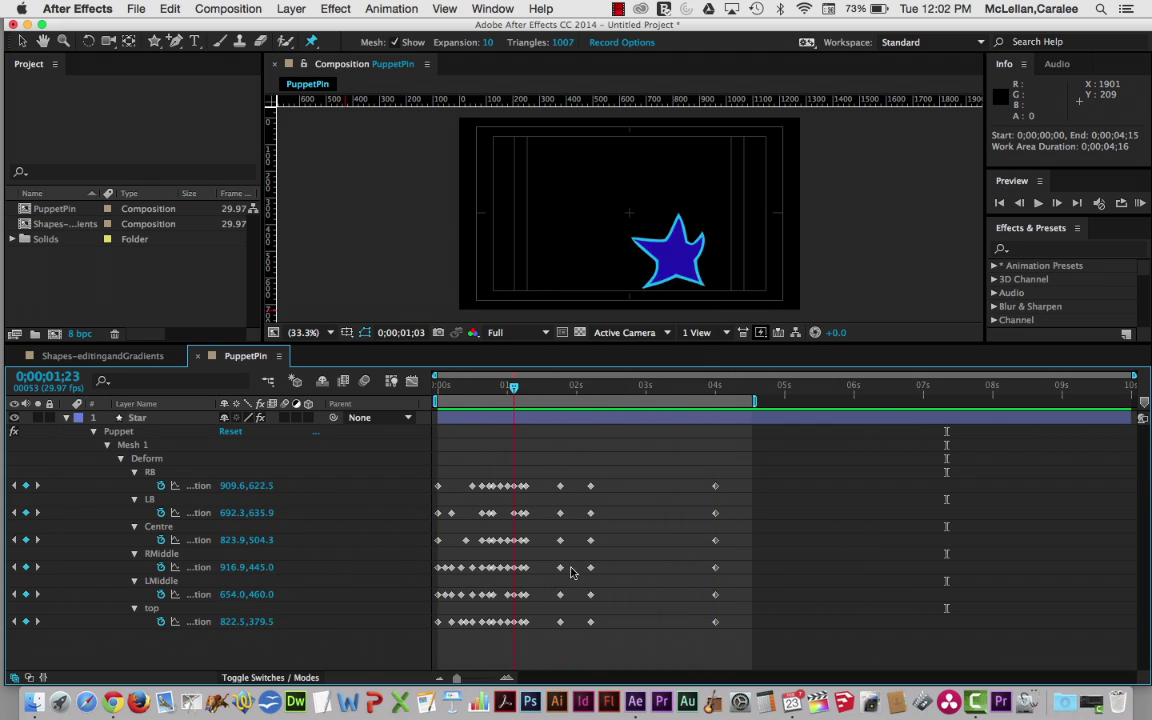
pyautogui.moveTo(645, 569); pyautogui.dragTo(409, 536)
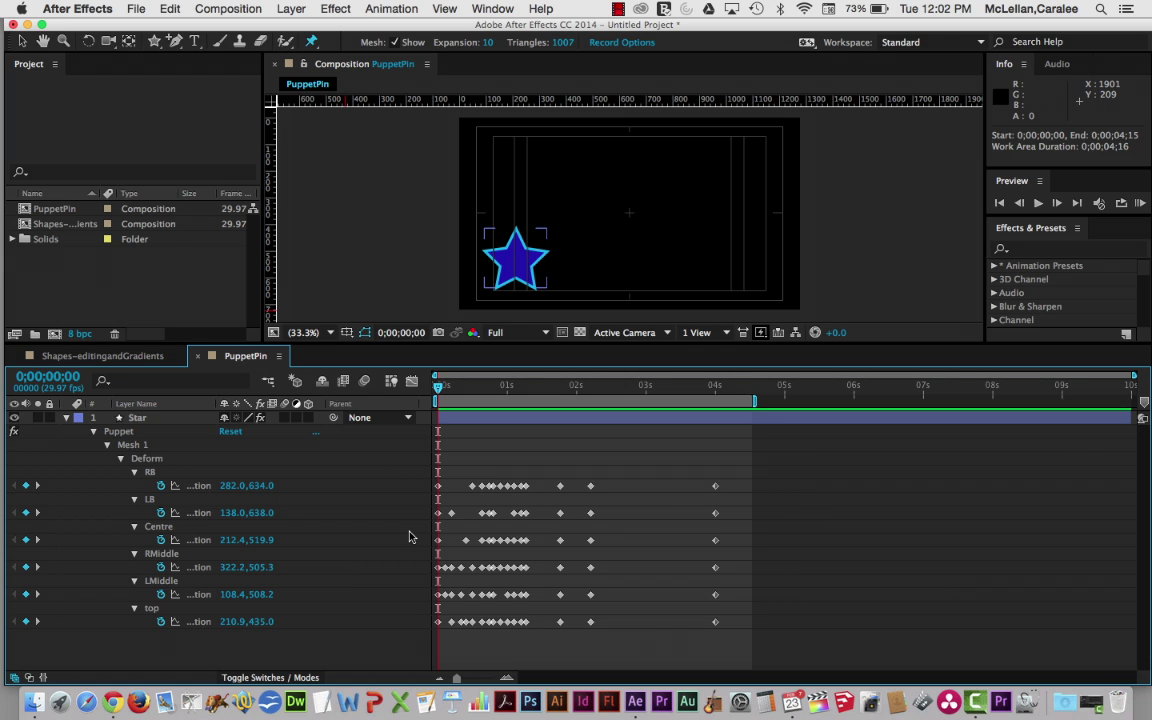
pyautogui.moveTo(437, 388); pyautogui.dragTo(422, 358)
pyautogui.click(489, 216)
pyautogui.click(517, 265)
pyautogui.click(441, 231)
pyautogui.click(618, 10)
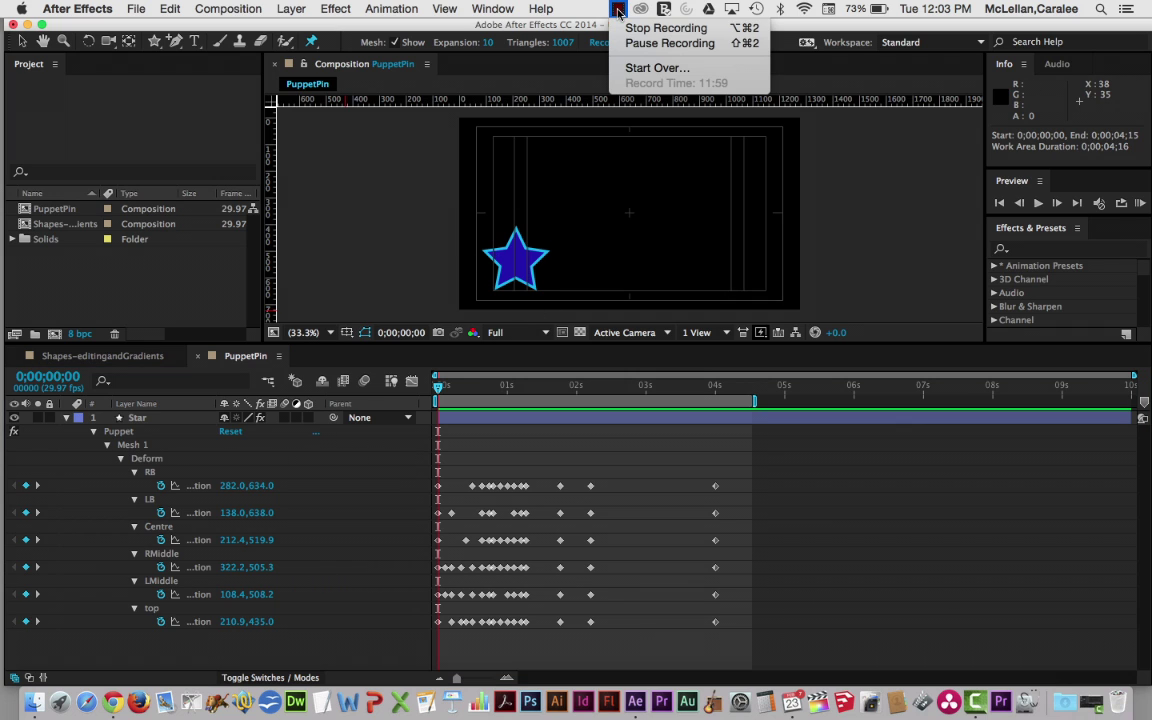